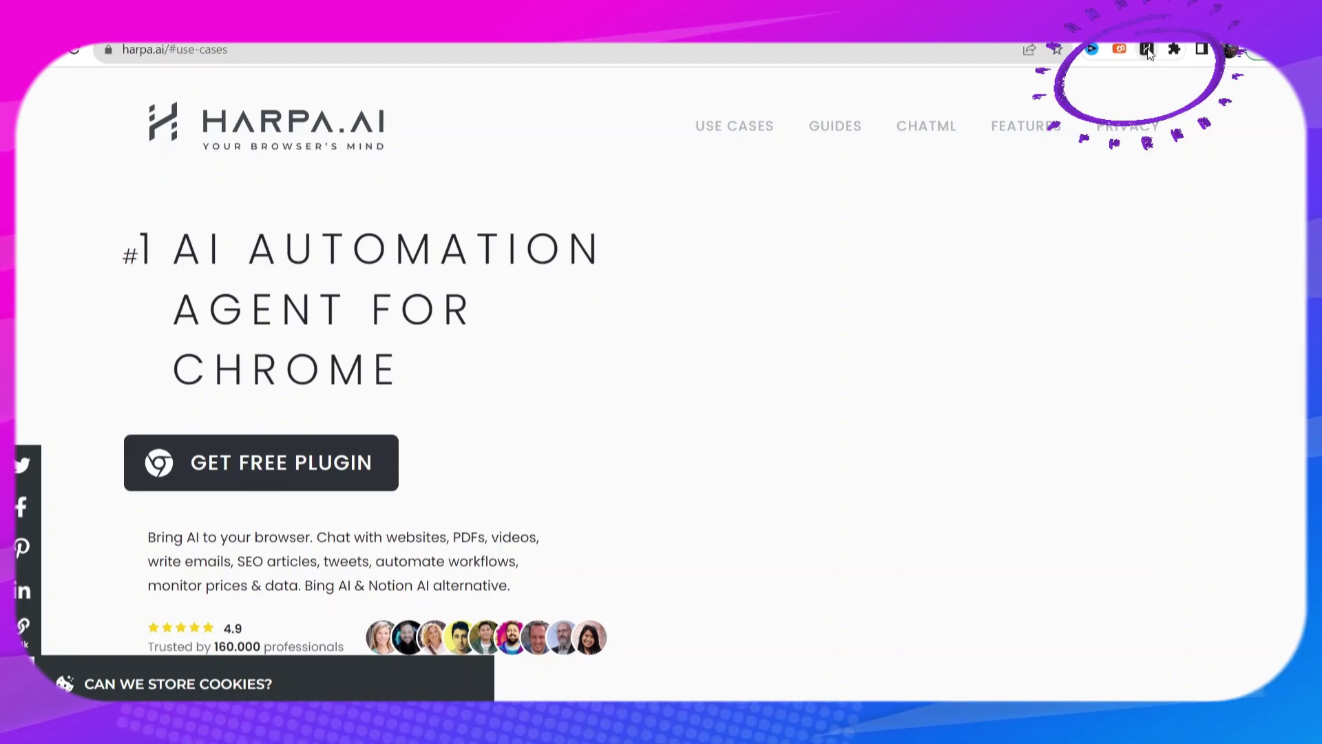
Open HARPA AI, browse its SMM prompts, then the Generative AI prompt collection
{"action": "left_click", "coordinate": [1147, 50]}
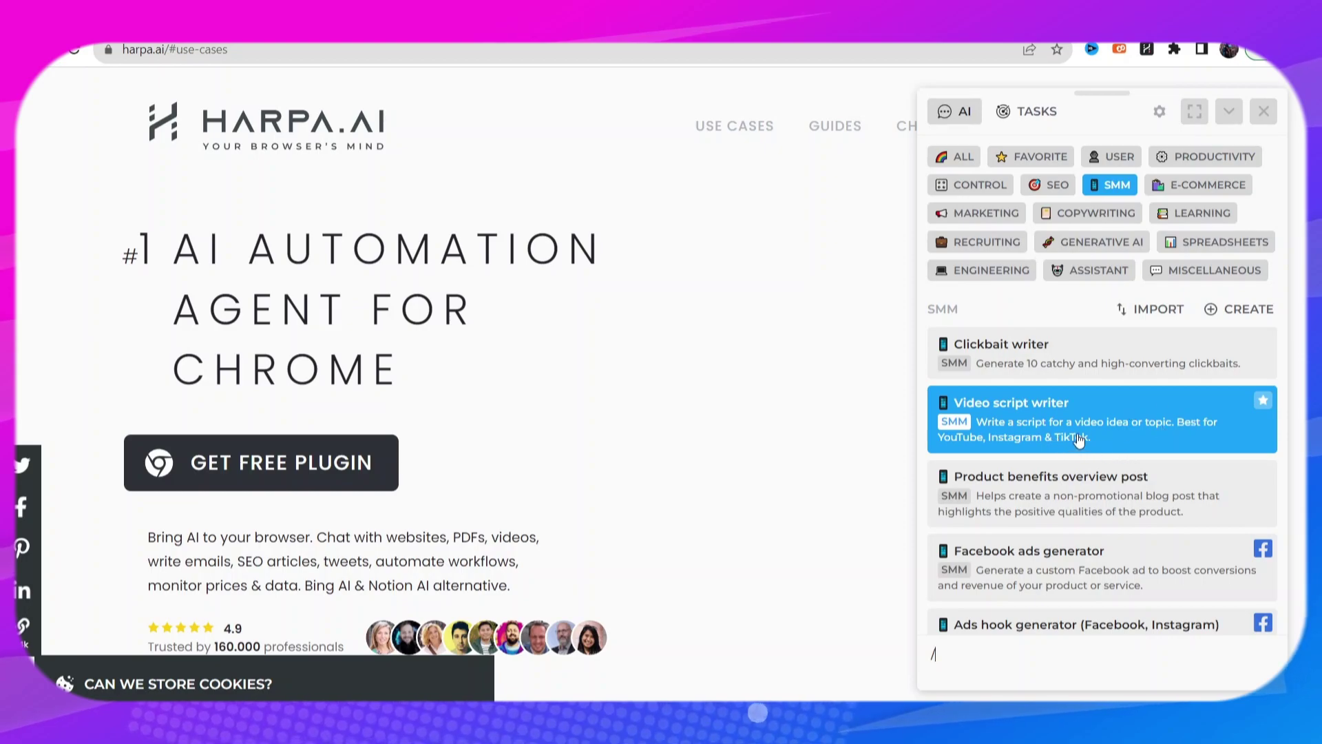
{"action": "scroll", "coordinate": [1079, 441], "scroll_direction": "down", "scroll_amount": 2}
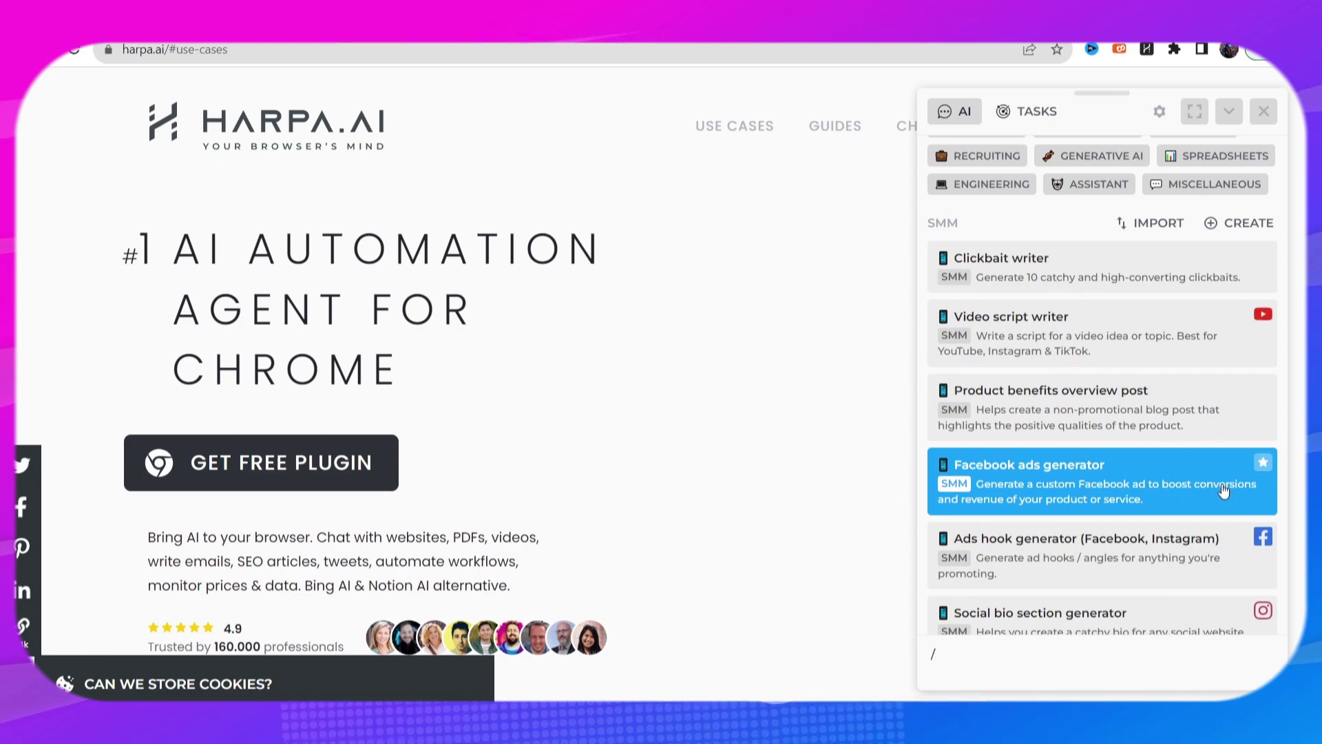
{"action": "scroll", "coordinate": [1129, 413], "scroll_direction": "up", "scroll_amount": 2}
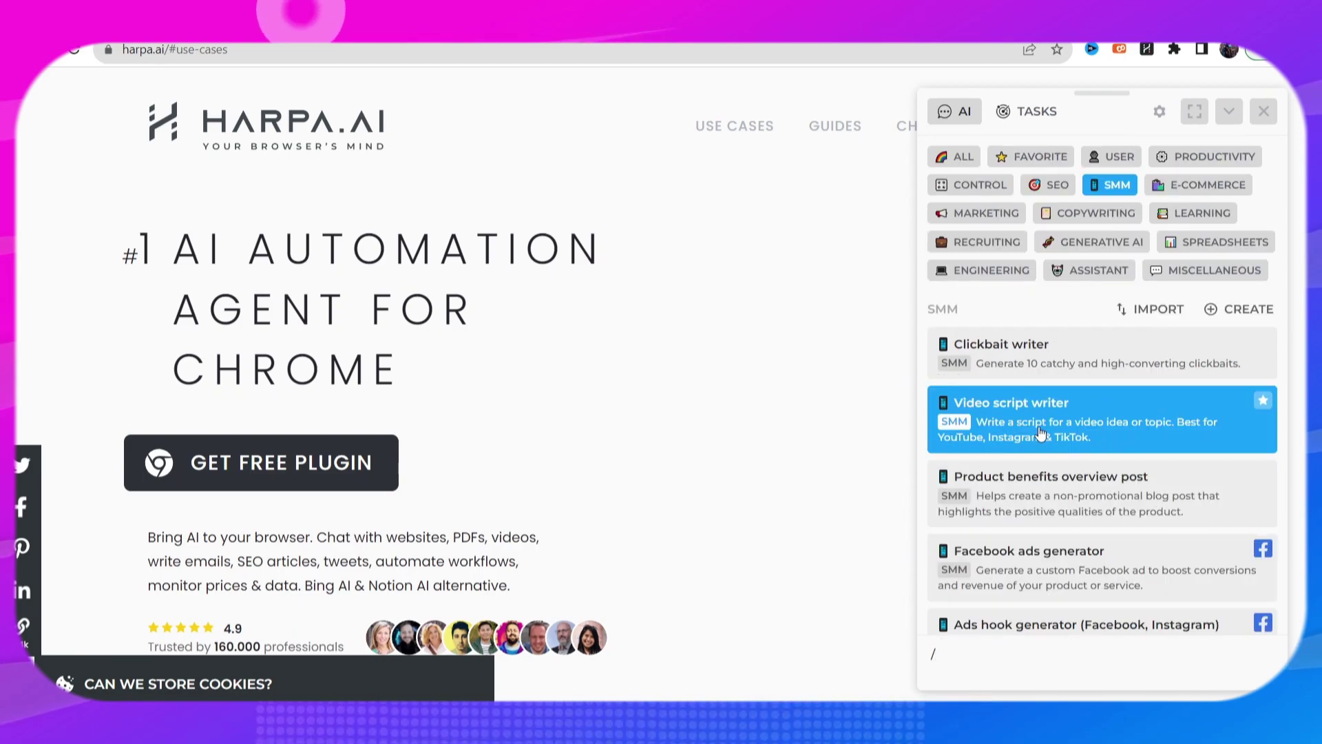
{"action": "scroll", "coordinate": [1061, 448], "scroll_direction": "down", "scroll_amount": 8}
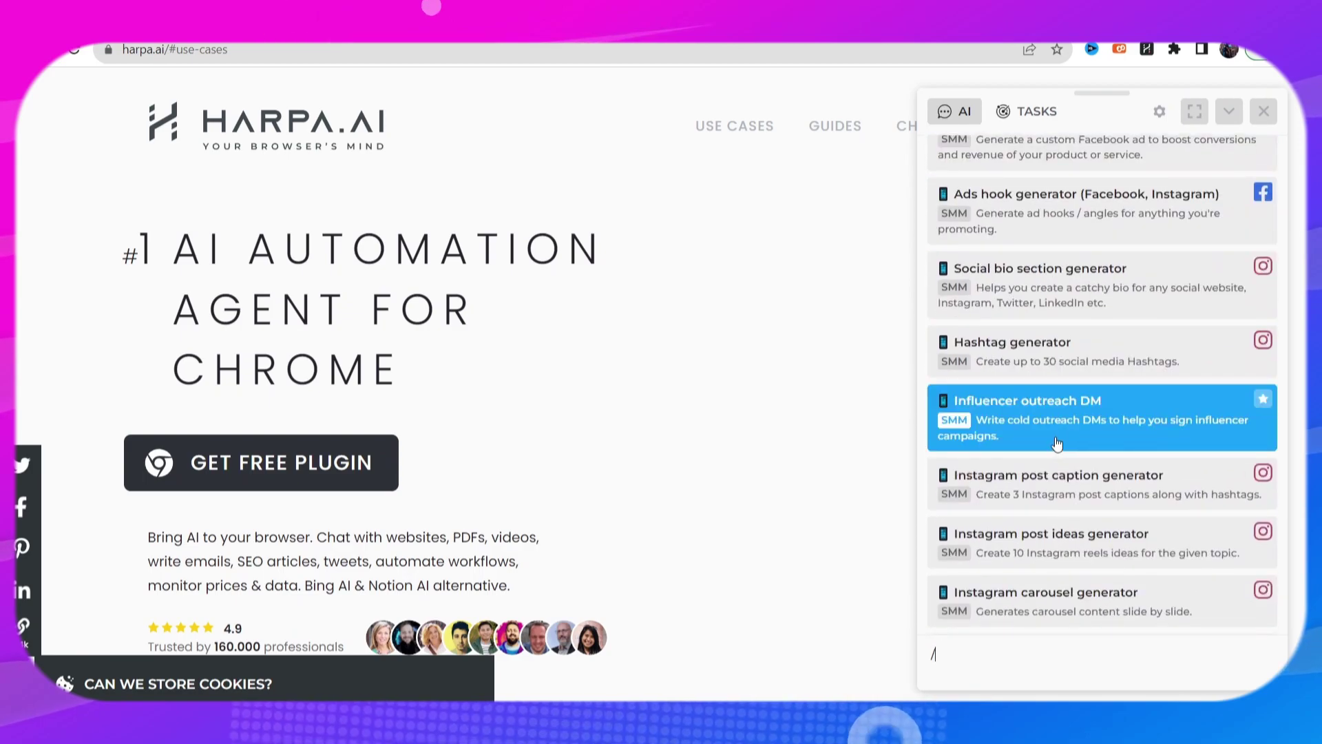
{"action": "scroll", "coordinate": [1095, 482], "scroll_direction": "up", "scroll_amount": 10}
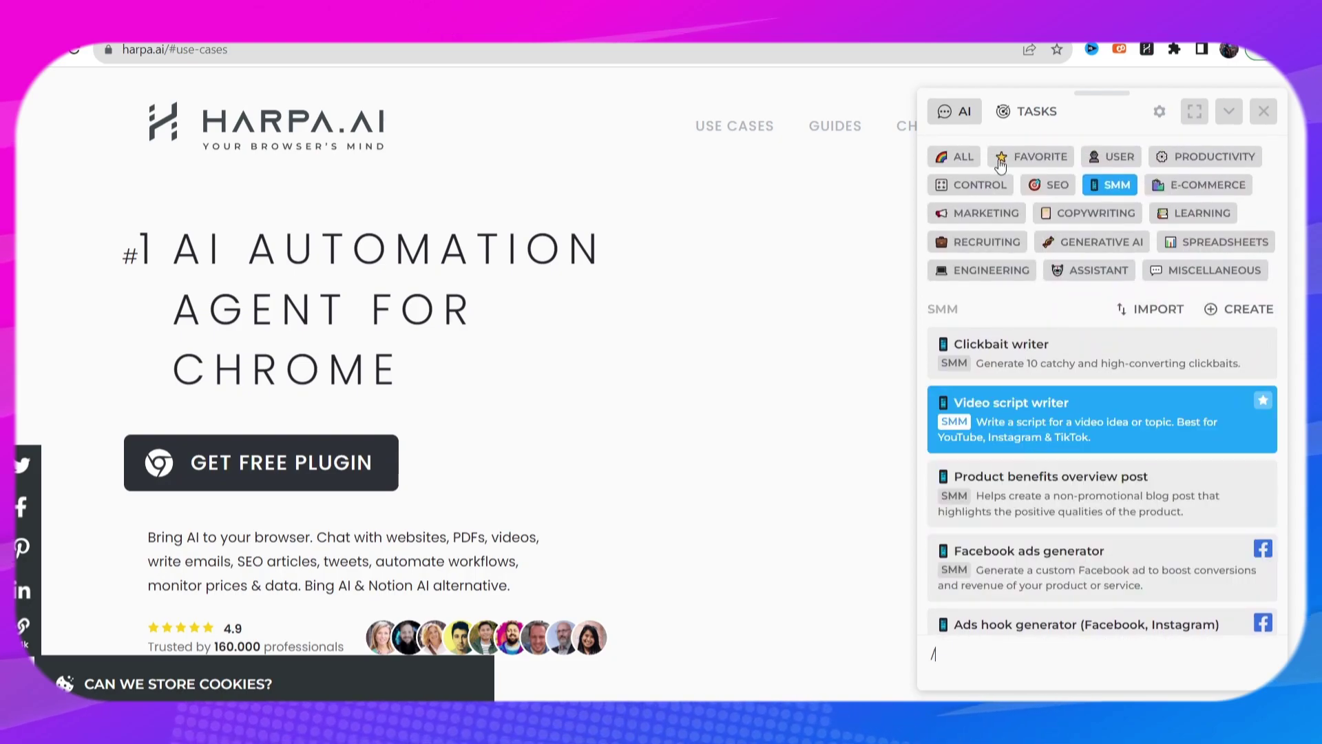
{"action": "left_click", "coordinate": [1107, 244]}
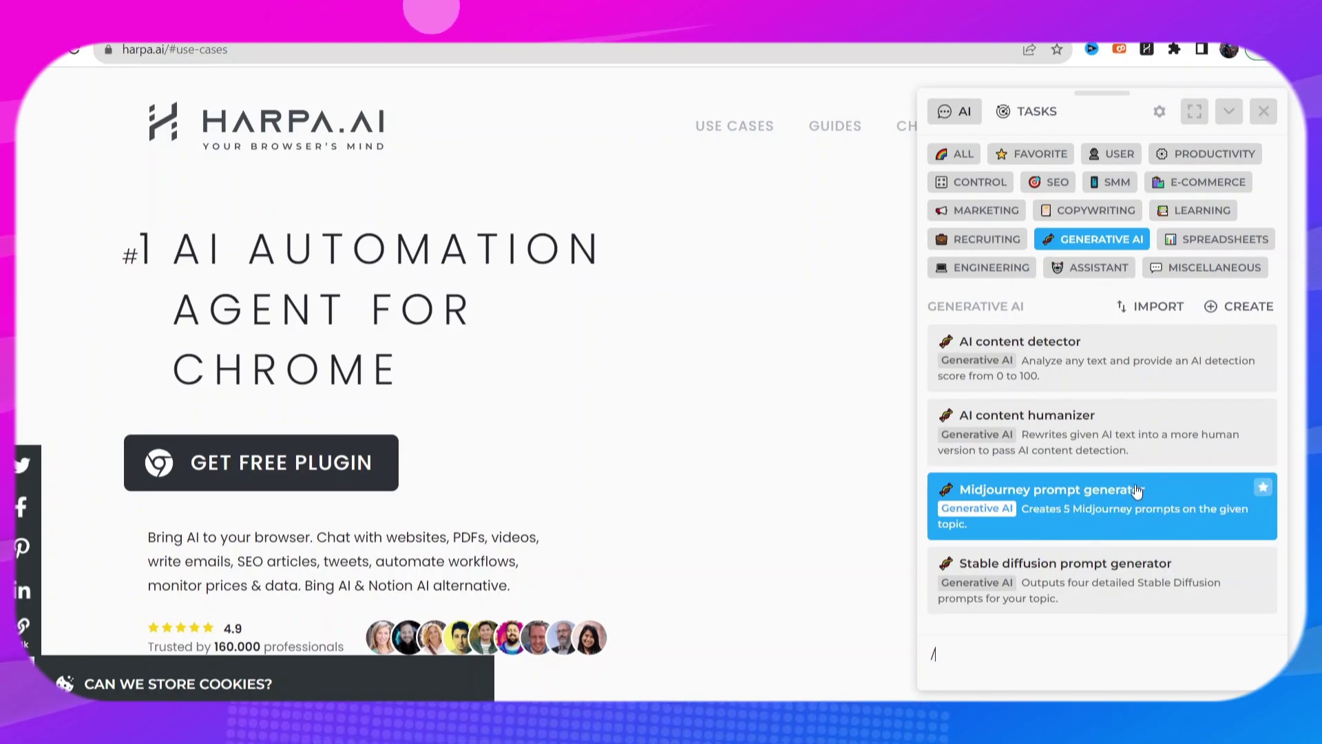
{"action": "scroll", "coordinate": [1137, 490], "scroll_direction": "down", "scroll_amount": 5}
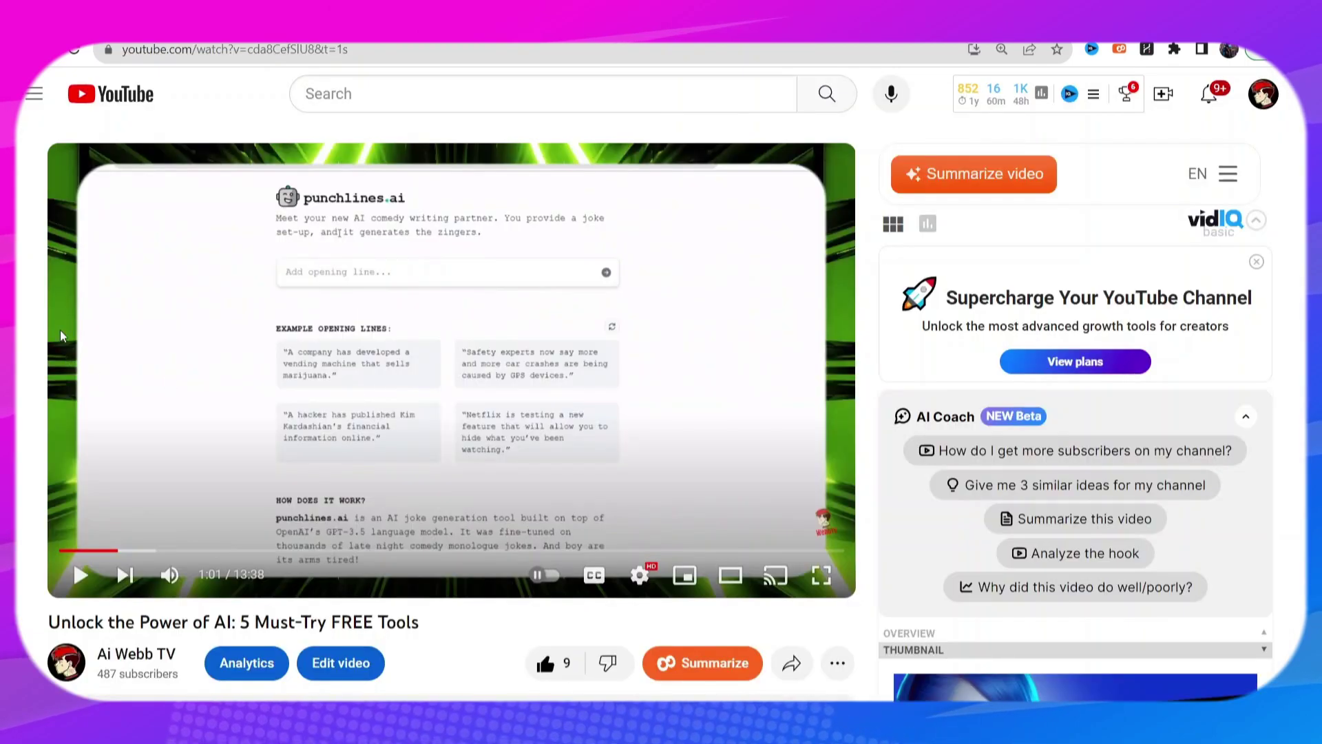
Have HARPA AI summarize the YouTube video, then shorten the summary
{"action": "left_click", "coordinate": [1147, 49]}
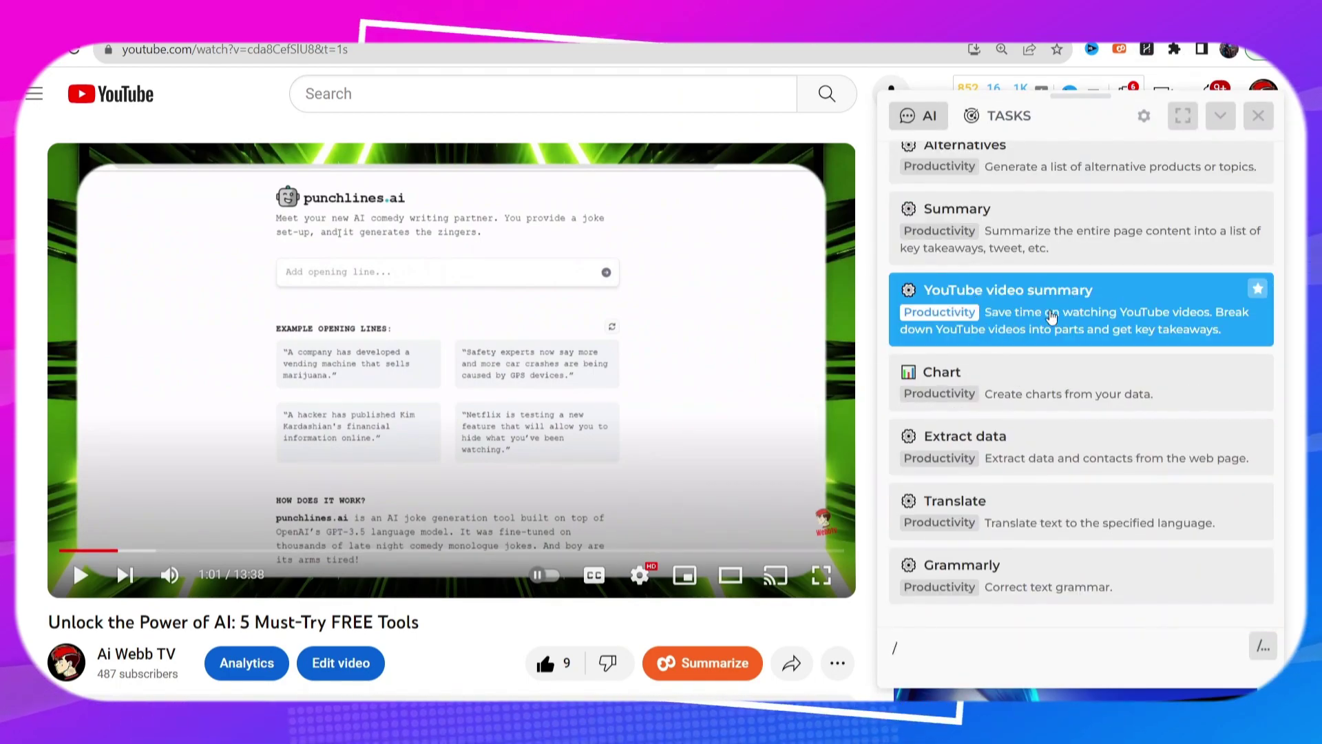
{"action": "left_click", "coordinate": [1018, 313]}
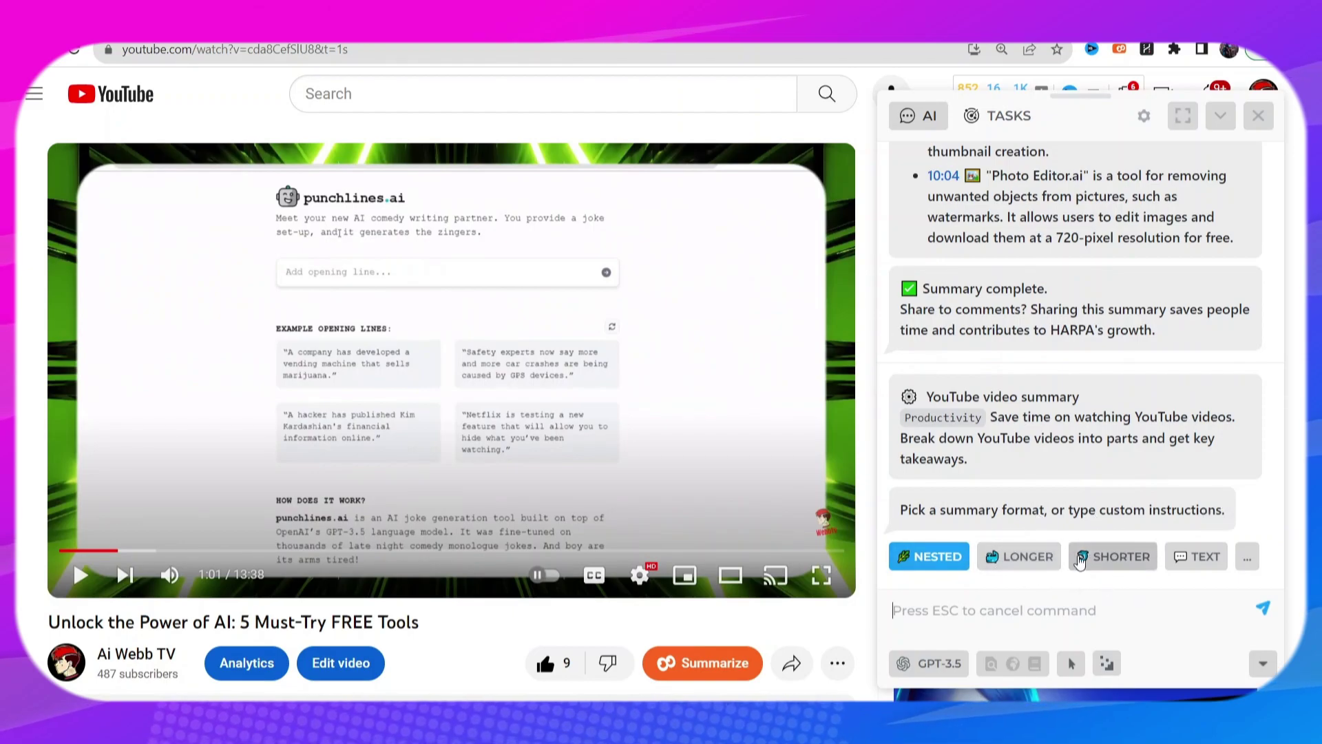
{"action": "left_click", "coordinate": [1150, 555]}
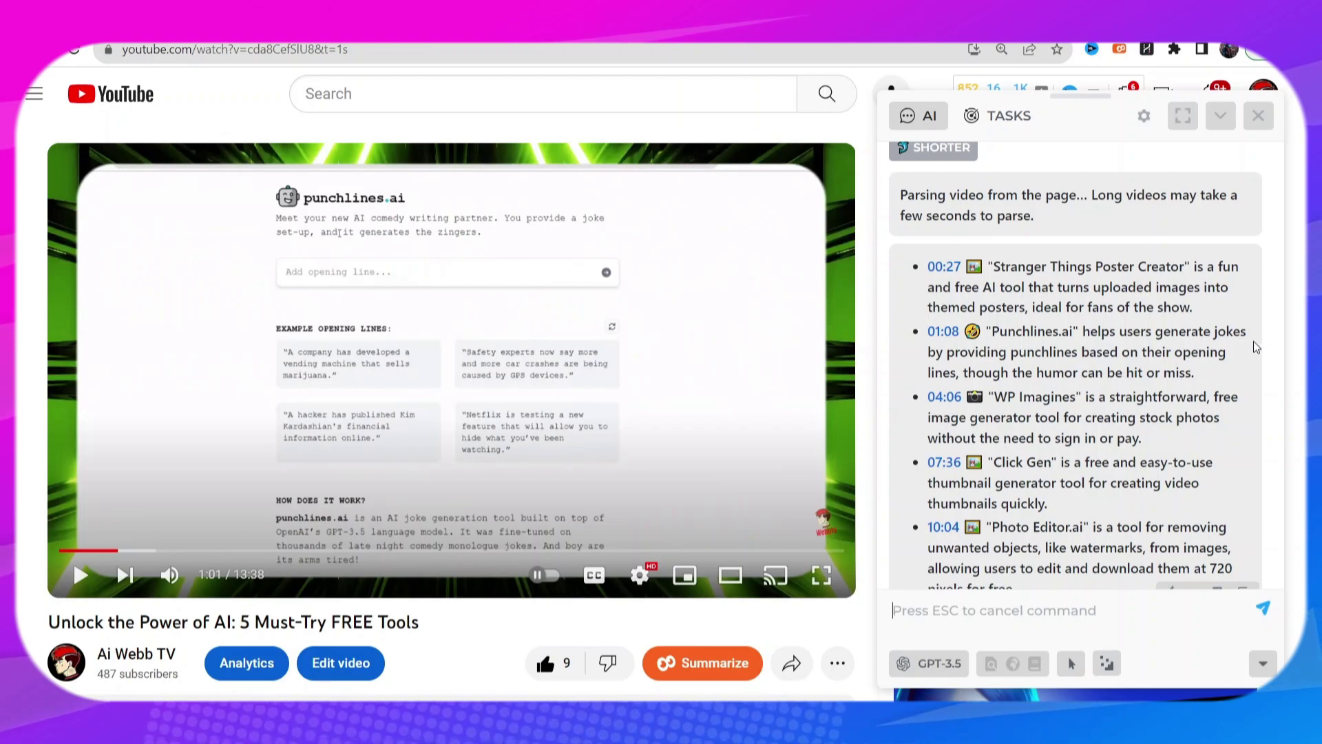
Bring up the HARPA prompt list and browse the SEO category
{"action": "type", "text": "/"}
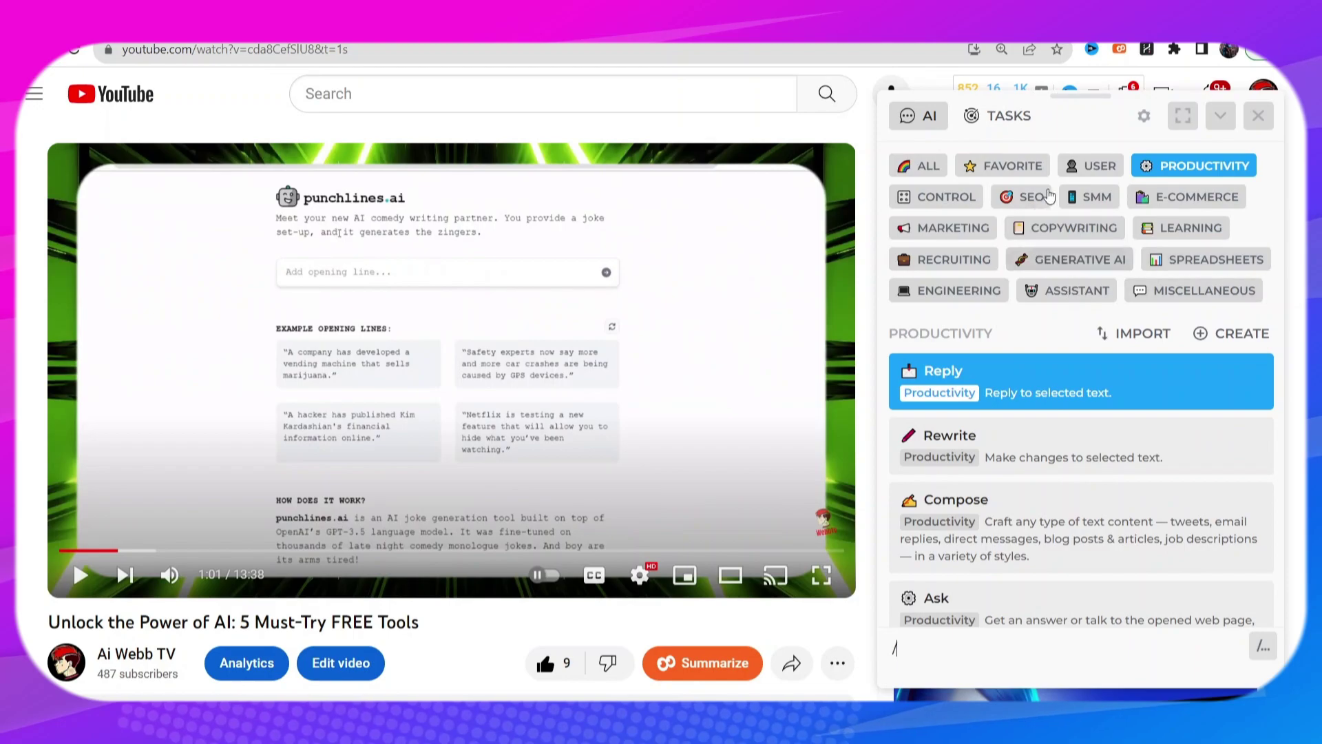
{"action": "left_click", "coordinate": [1022, 197]}
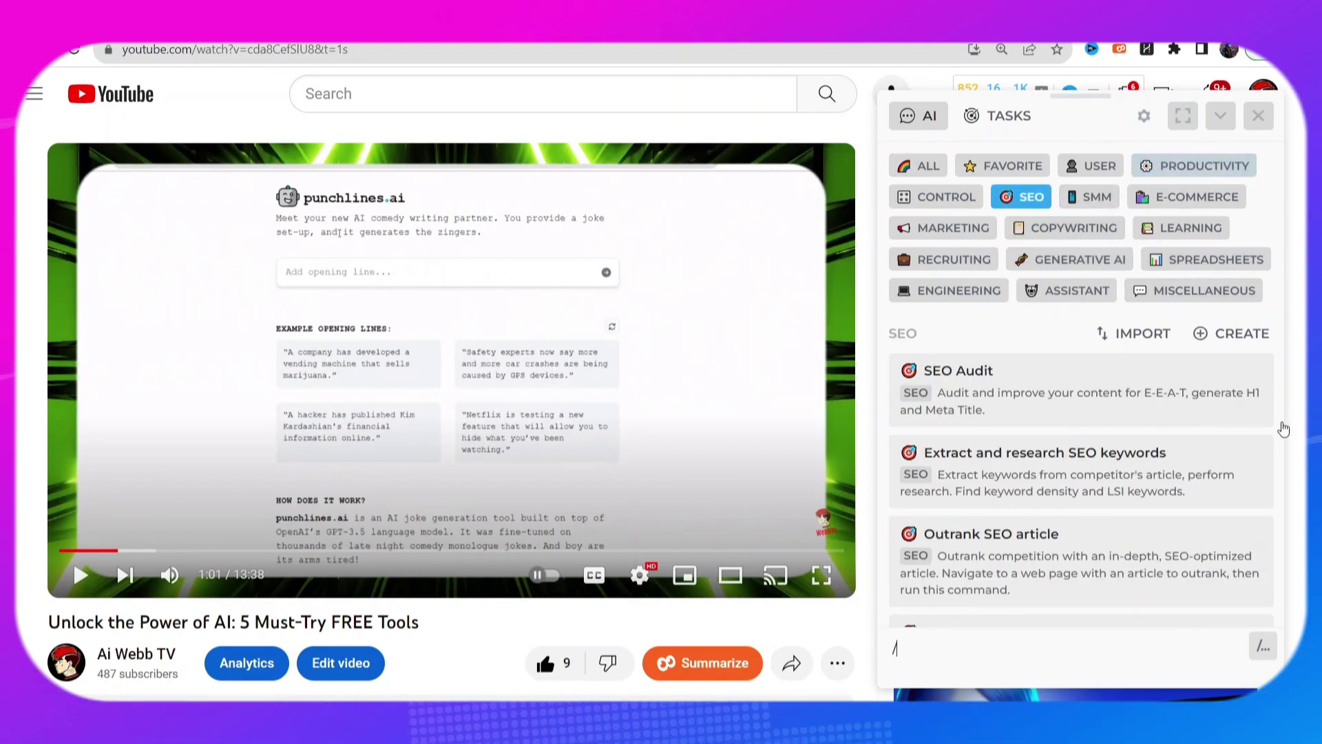
{"action": "scroll", "coordinate": [1099, 480], "scroll_direction": "down", "scroll_amount": 3}
{"action": "scroll", "coordinate": [1099, 480], "scroll_direction": "up", "scroll_amount": 3}
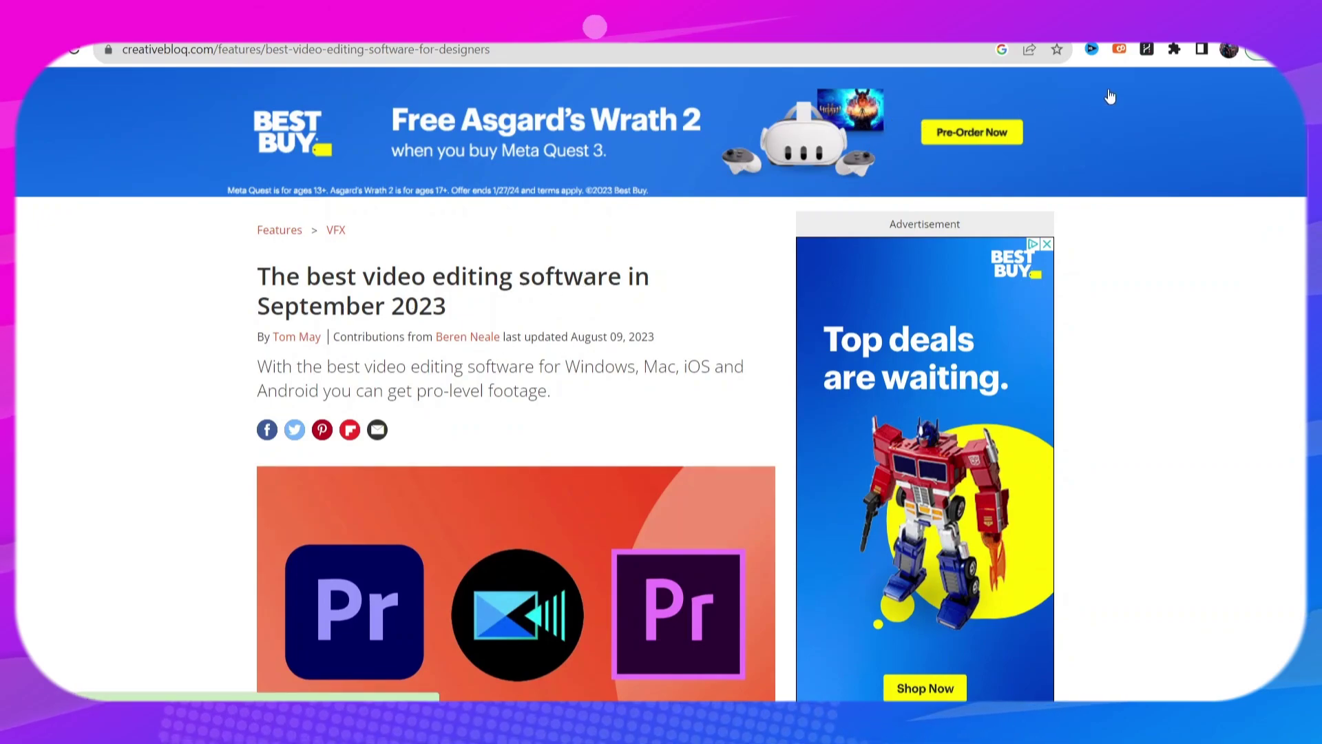
Have HARPA write an Outrank SEO article from the Creative Bloq video-editing page
{"action": "key", "text": "alt+a"}
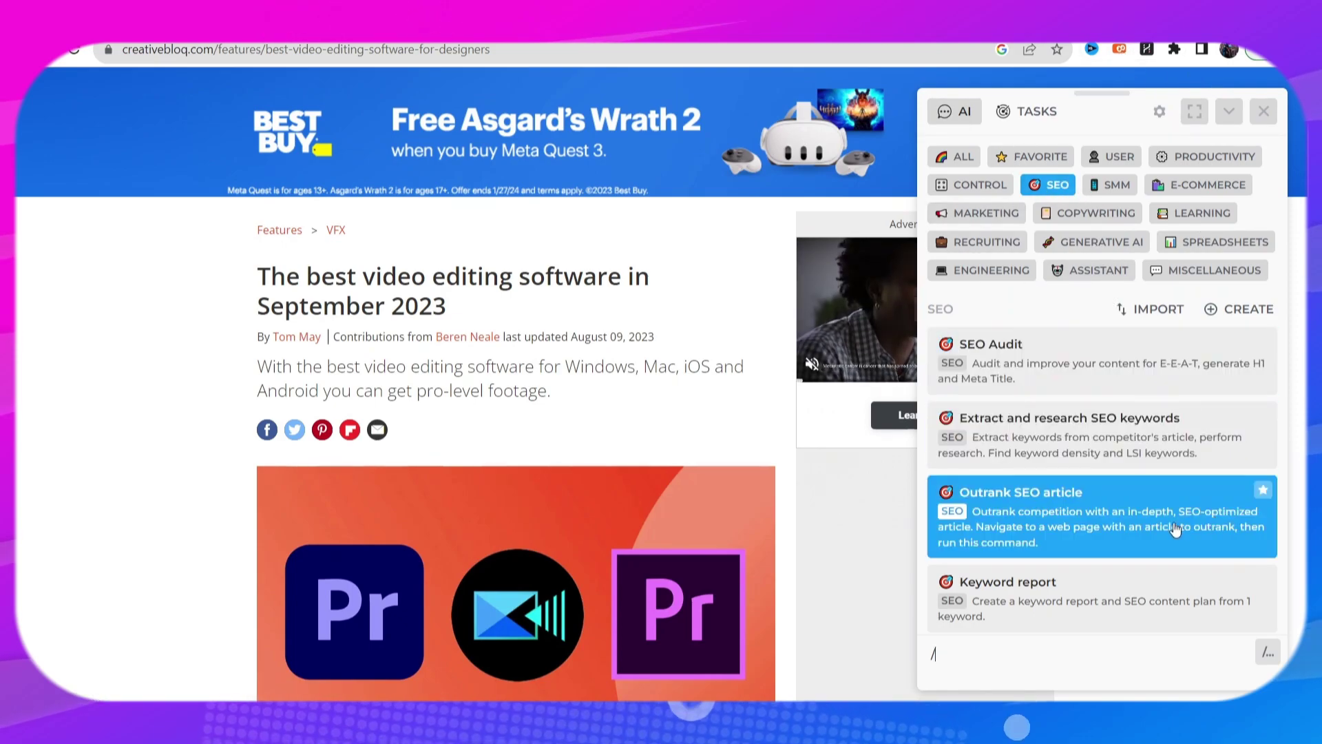
{"action": "scroll", "coordinate": [985, 424], "scroll_direction": "down", "scroll_amount": 1}
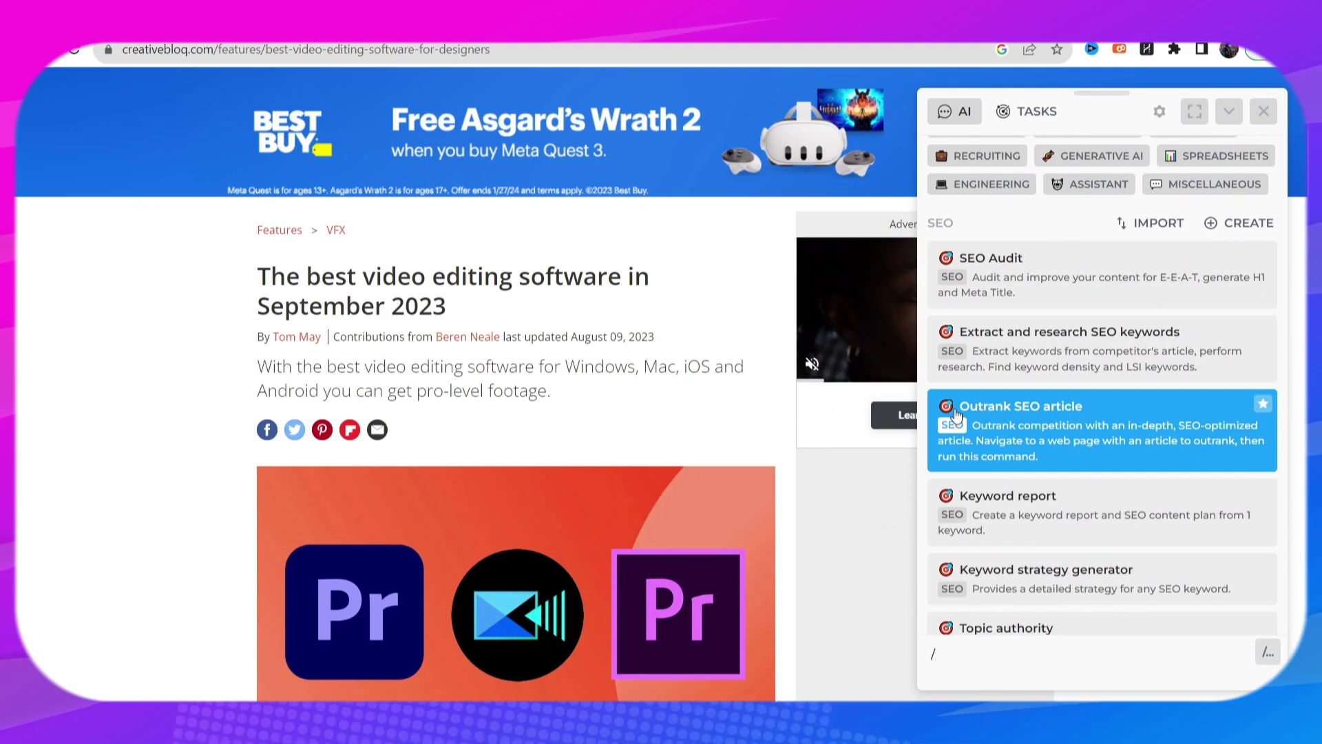
{"action": "left_click", "coordinate": [1050, 435]}
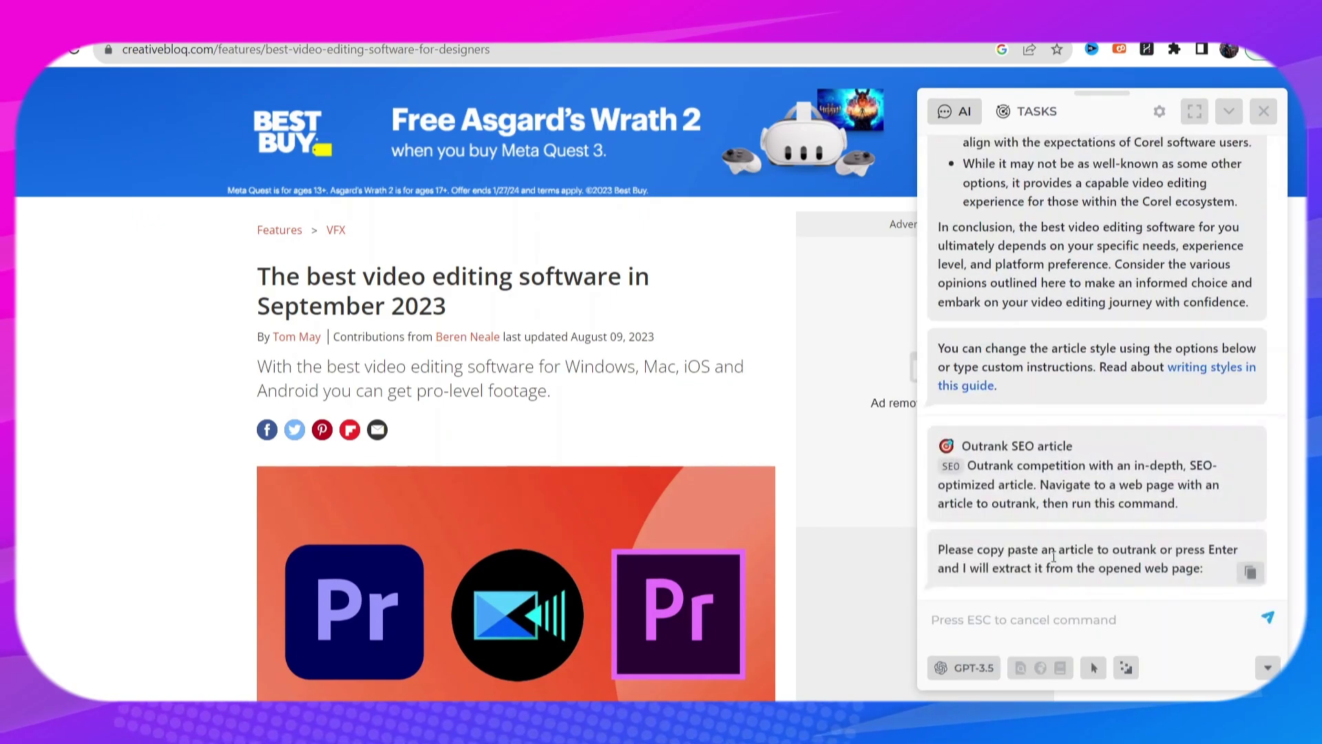
{"action": "left_click", "coordinate": [953, 622]}
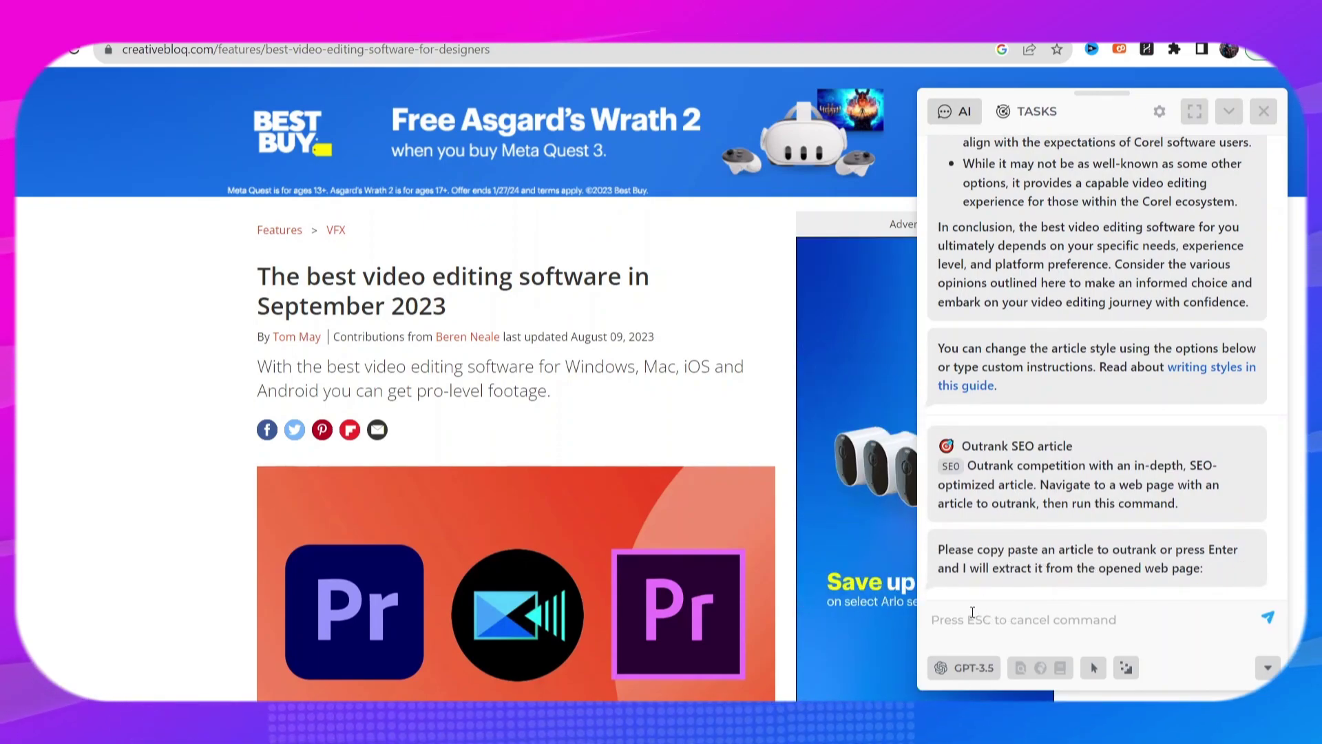
{"action": "key", "text": "Return"}
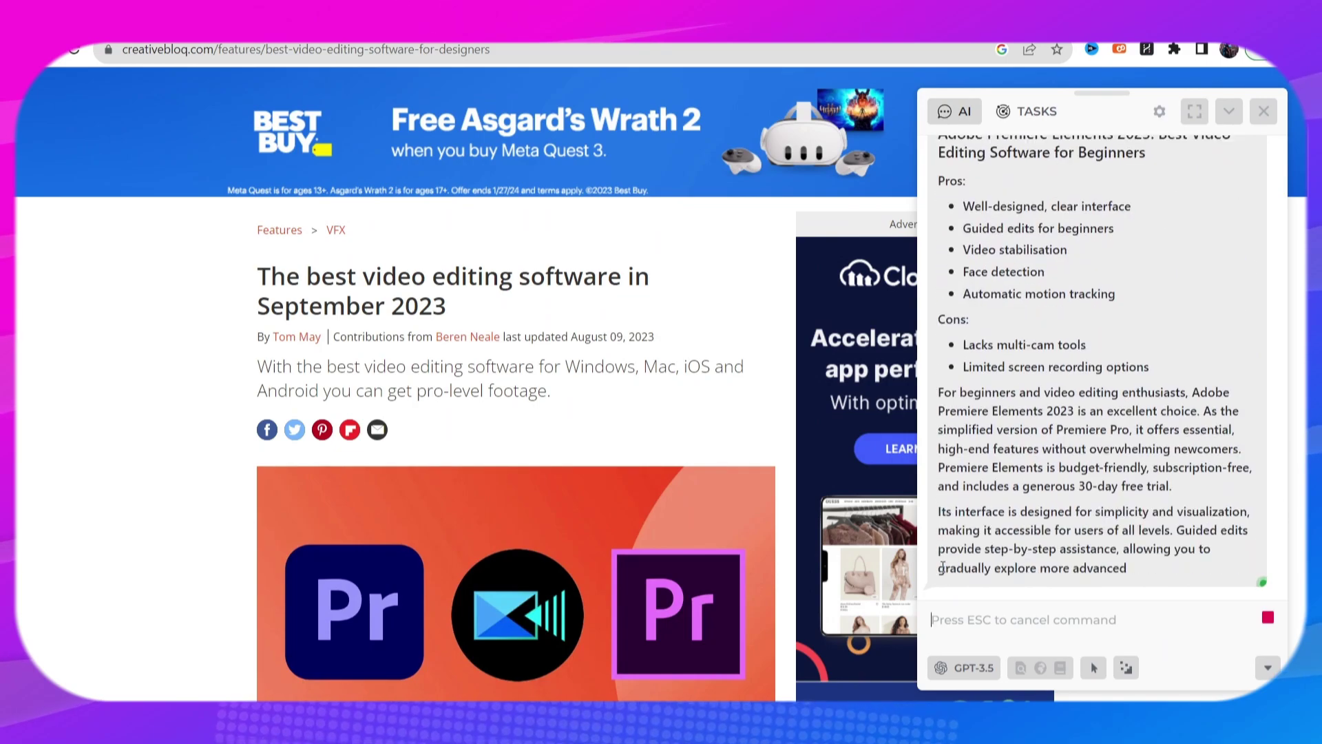
{"action": "type", "text": "/"}
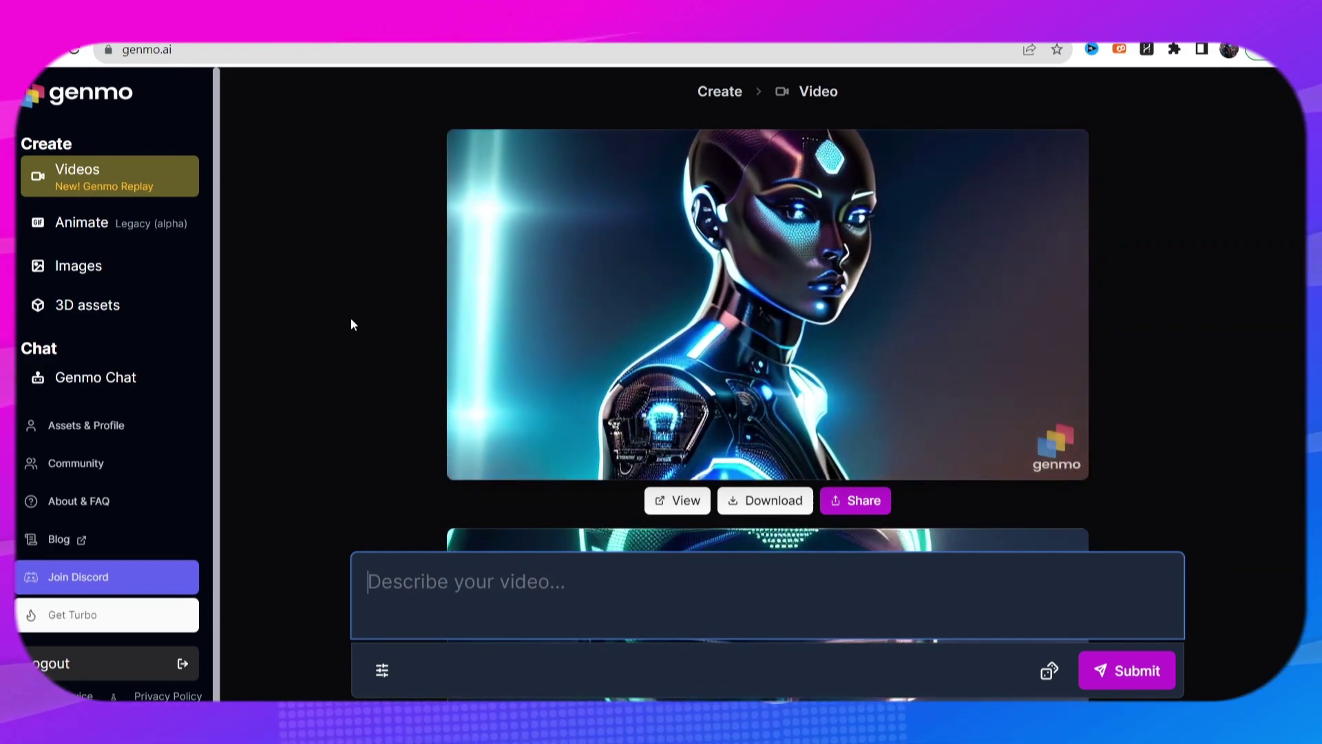
Describe the Genmo video as 'ufo flying over a naval base' and submit it
{"action": "scroll", "coordinate": [350, 321], "scroll_direction": "down", "scroll_amount": 5}
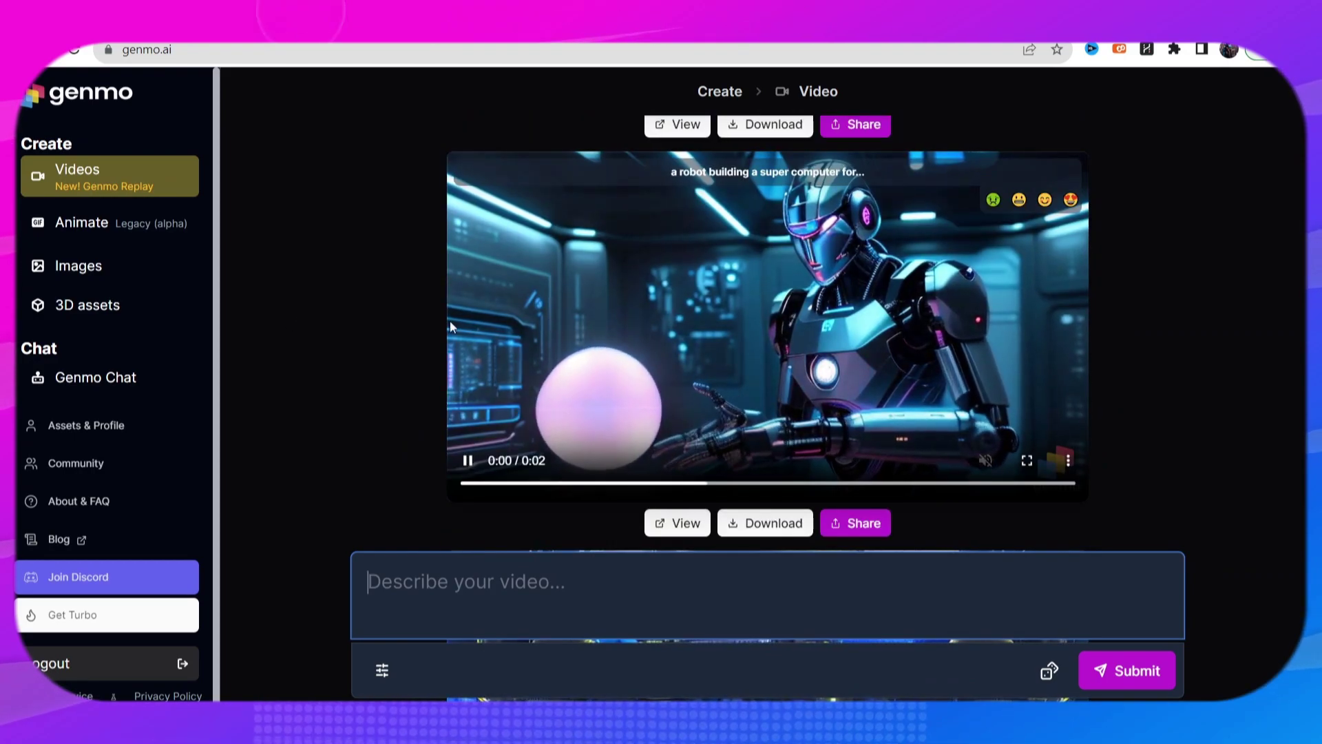
{"action": "scroll", "coordinate": [413, 366], "scroll_direction": "down", "scroll_amount": 6}
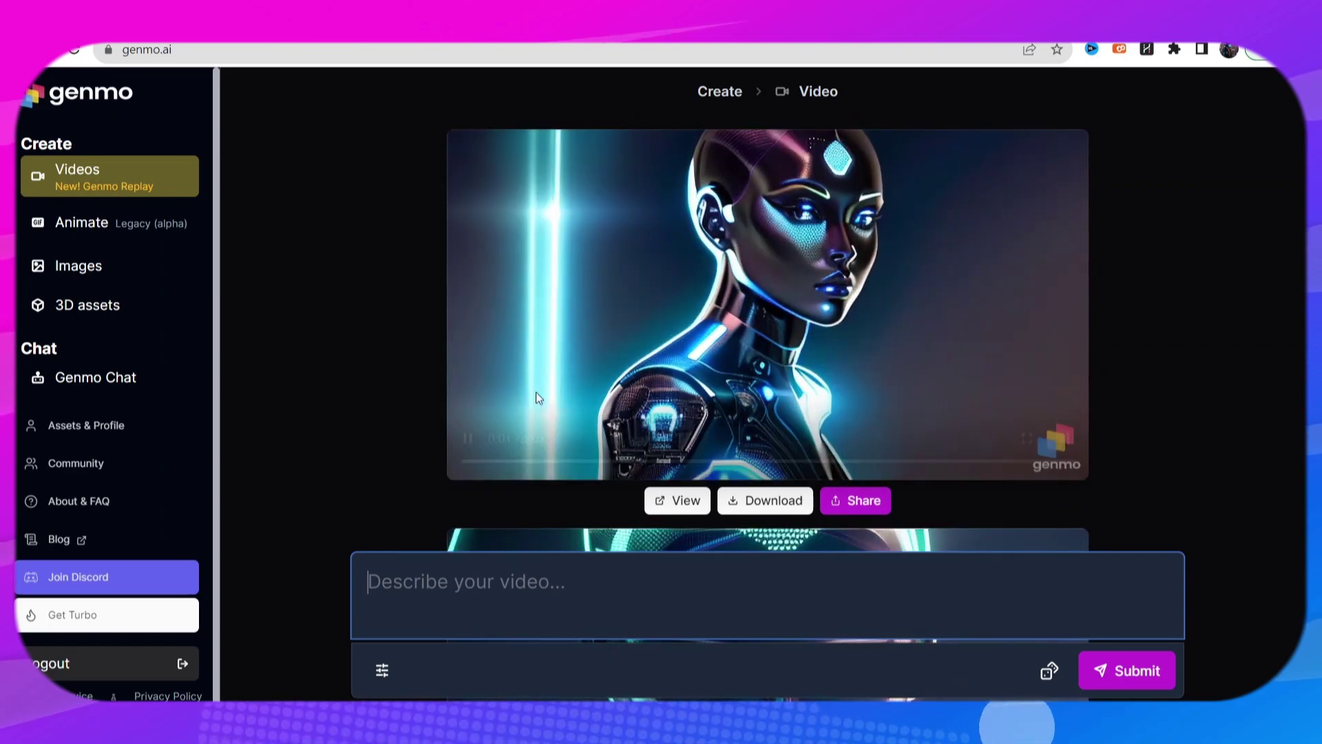
{"action": "scroll", "coordinate": [305, 493], "scroll_direction": "down", "scroll_amount": 5}
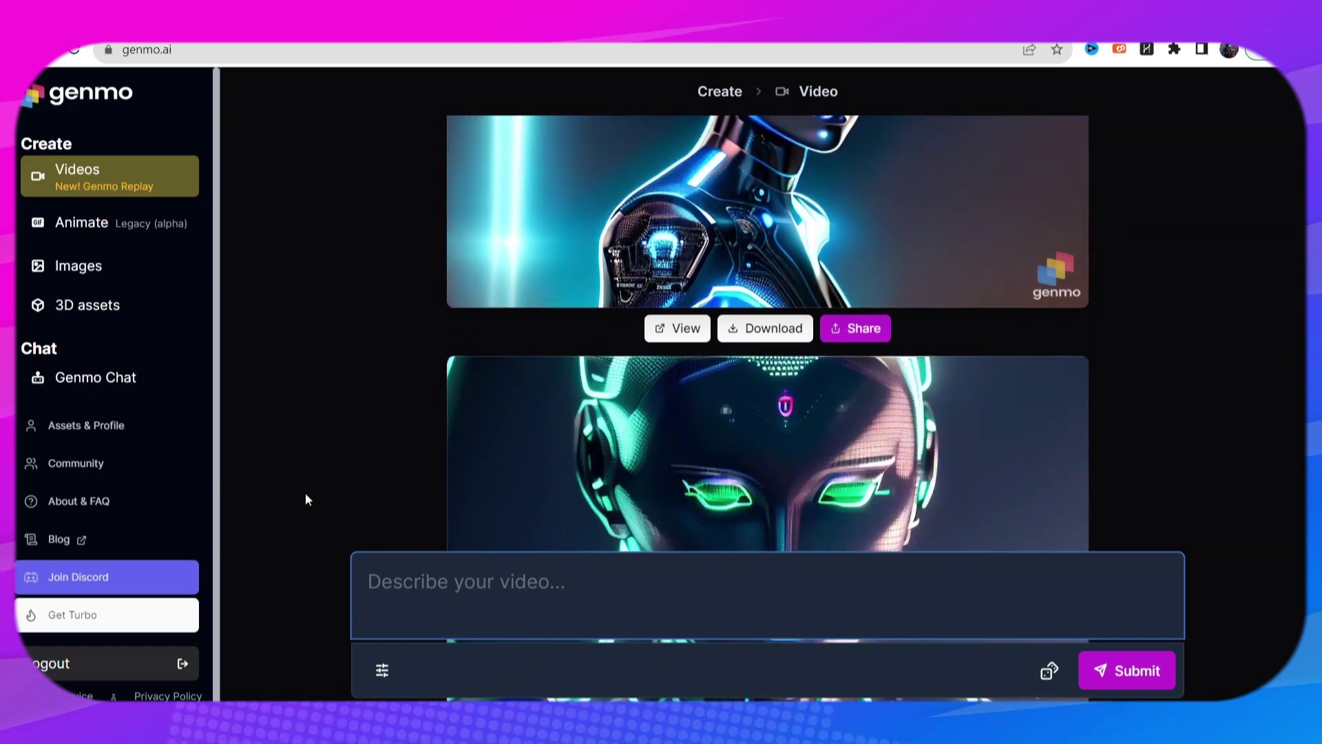
{"action": "scroll", "coordinate": [317, 513], "scroll_direction": "up", "scroll_amount": 5}
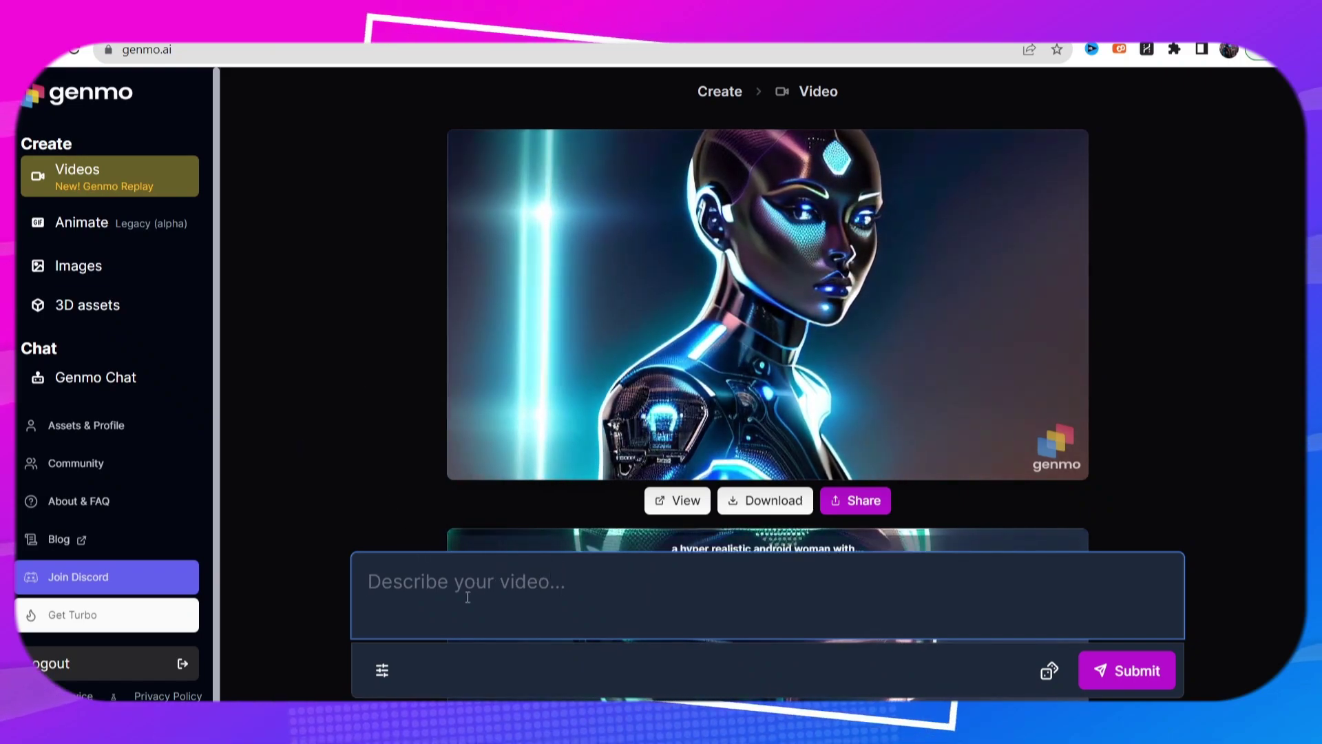
{"action": "left_click", "coordinate": [413, 591]}
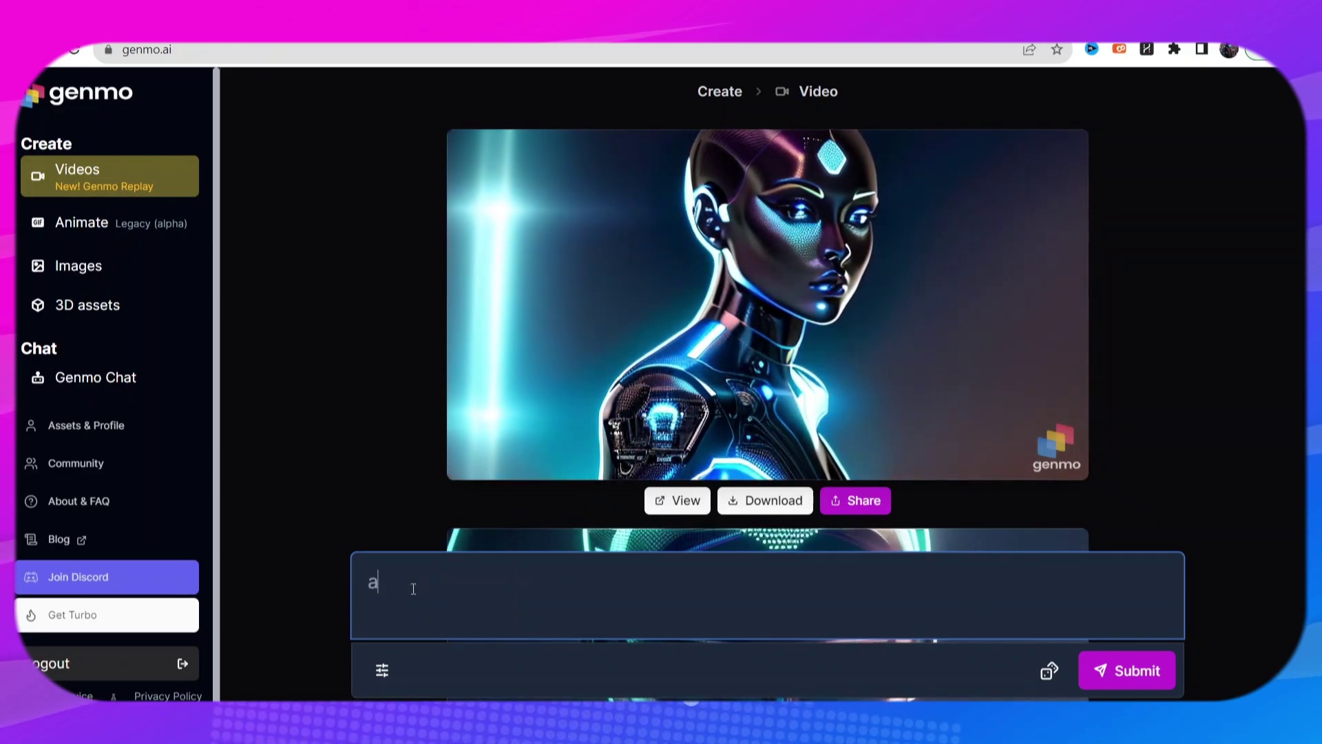
{"action": "type", "text": "ufo"}
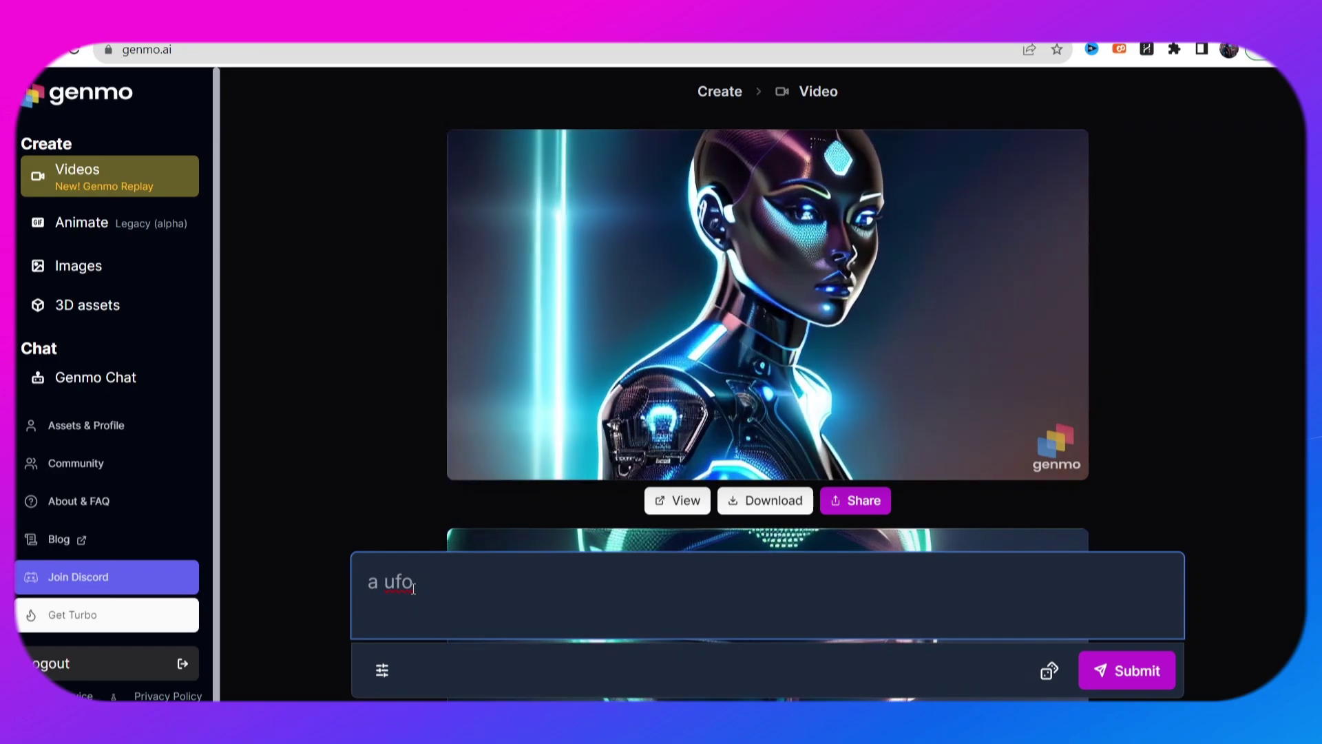
{"action": "type", "text": "flying"}
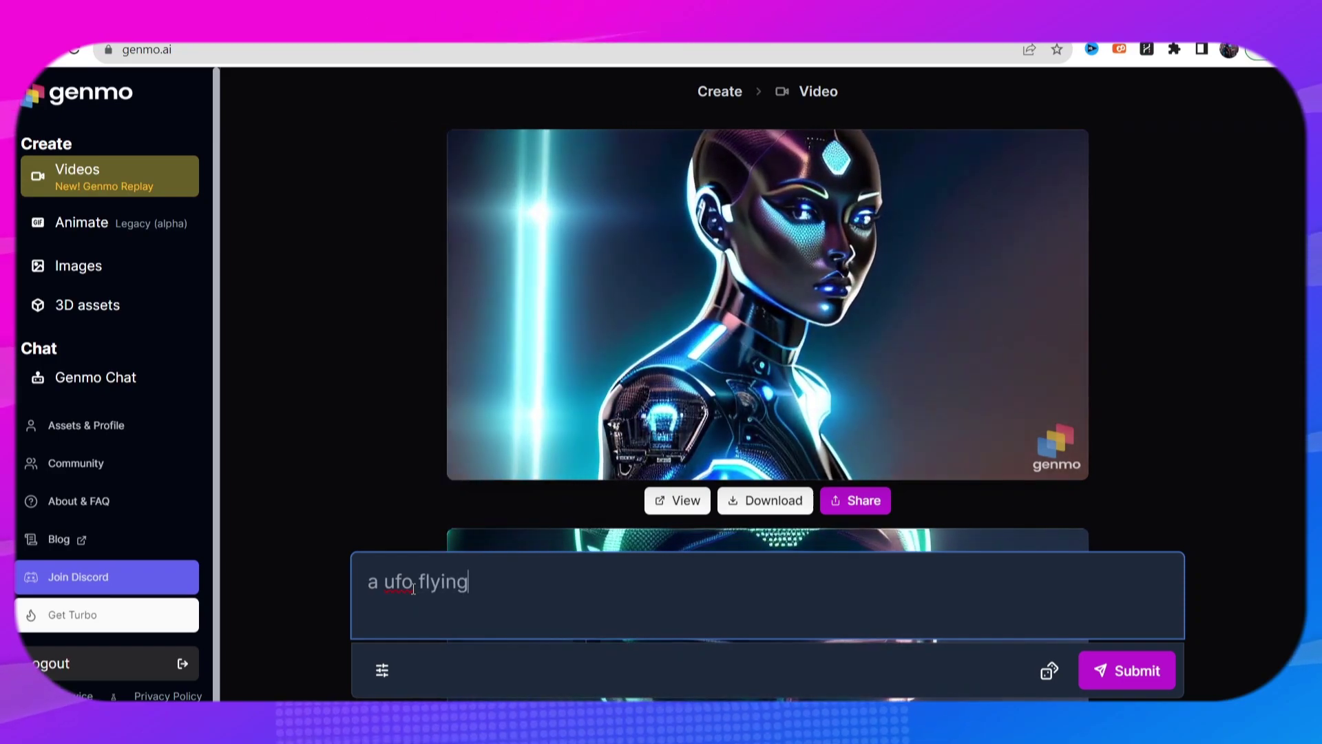
{"action": "type", "text": " over a nav"}
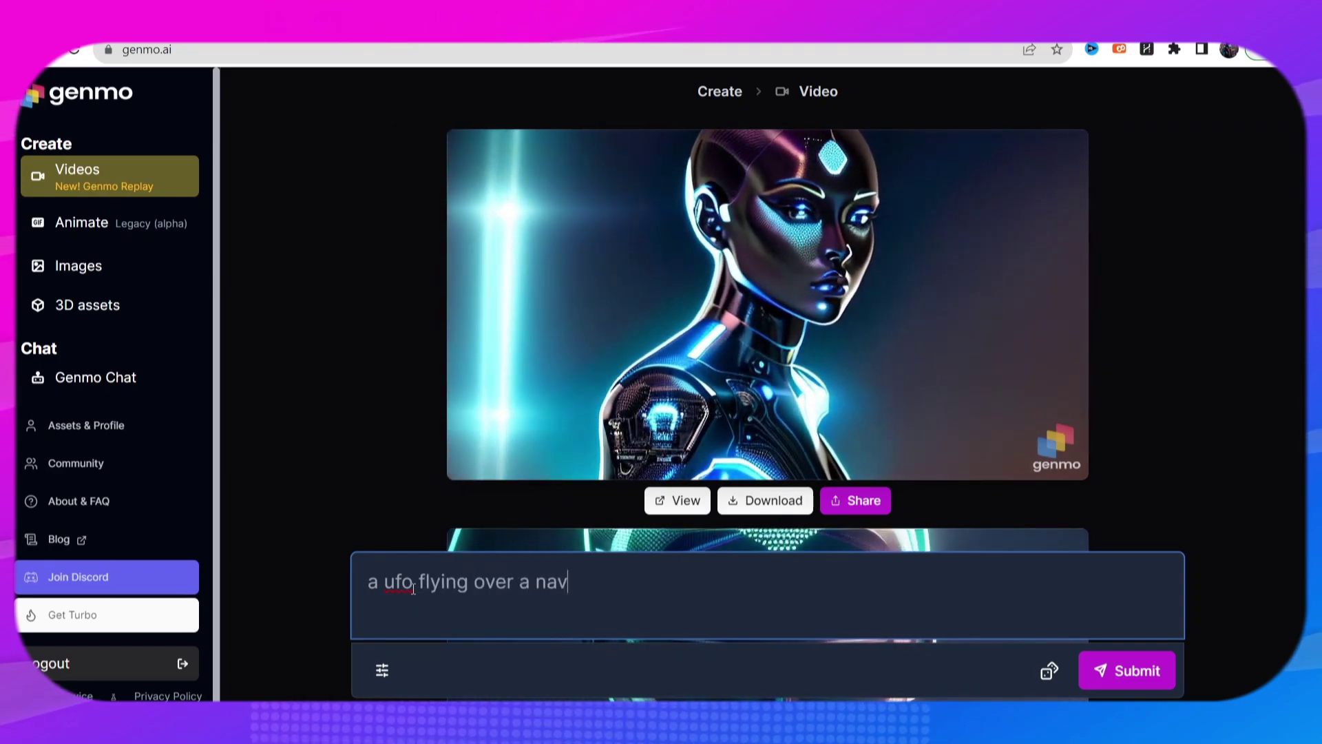
{"action": "type", "text": "al"}
{"action": "type", "text": "base"}
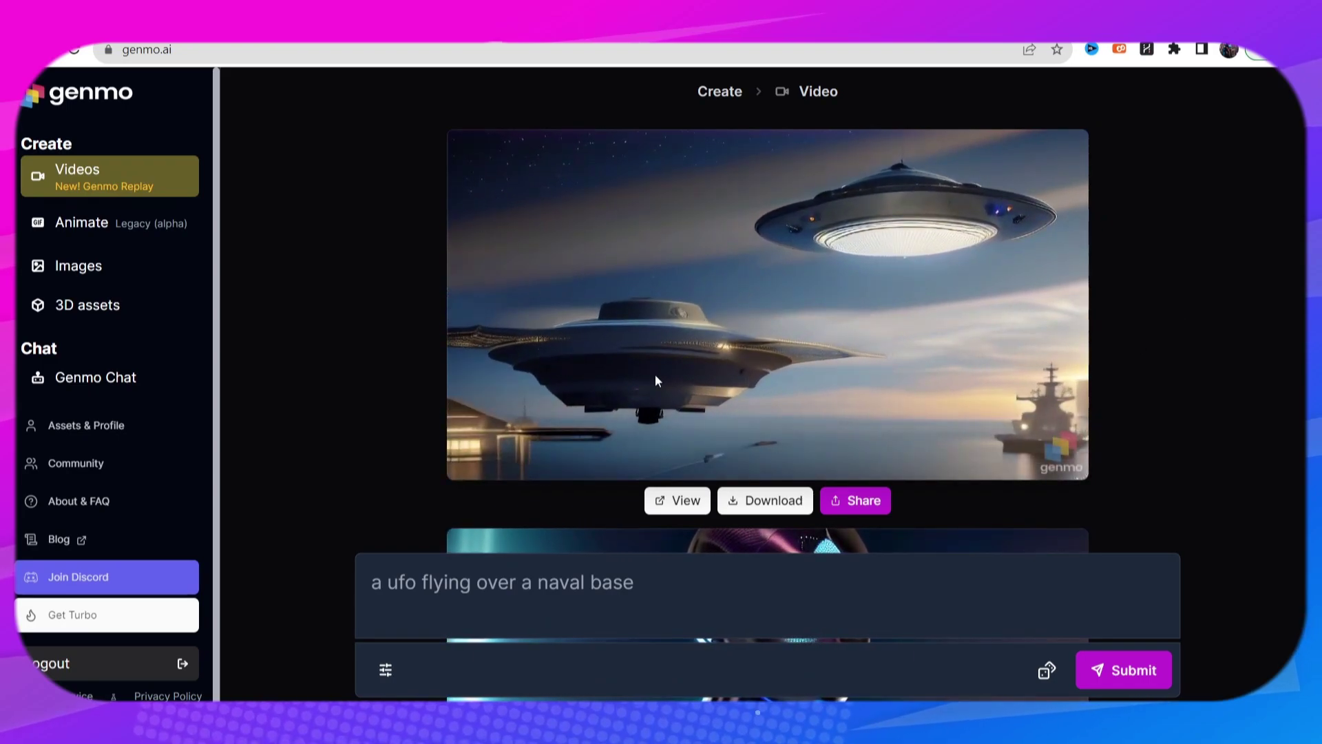
{"action": "mouse_move", "coordinate": [692, 369]}
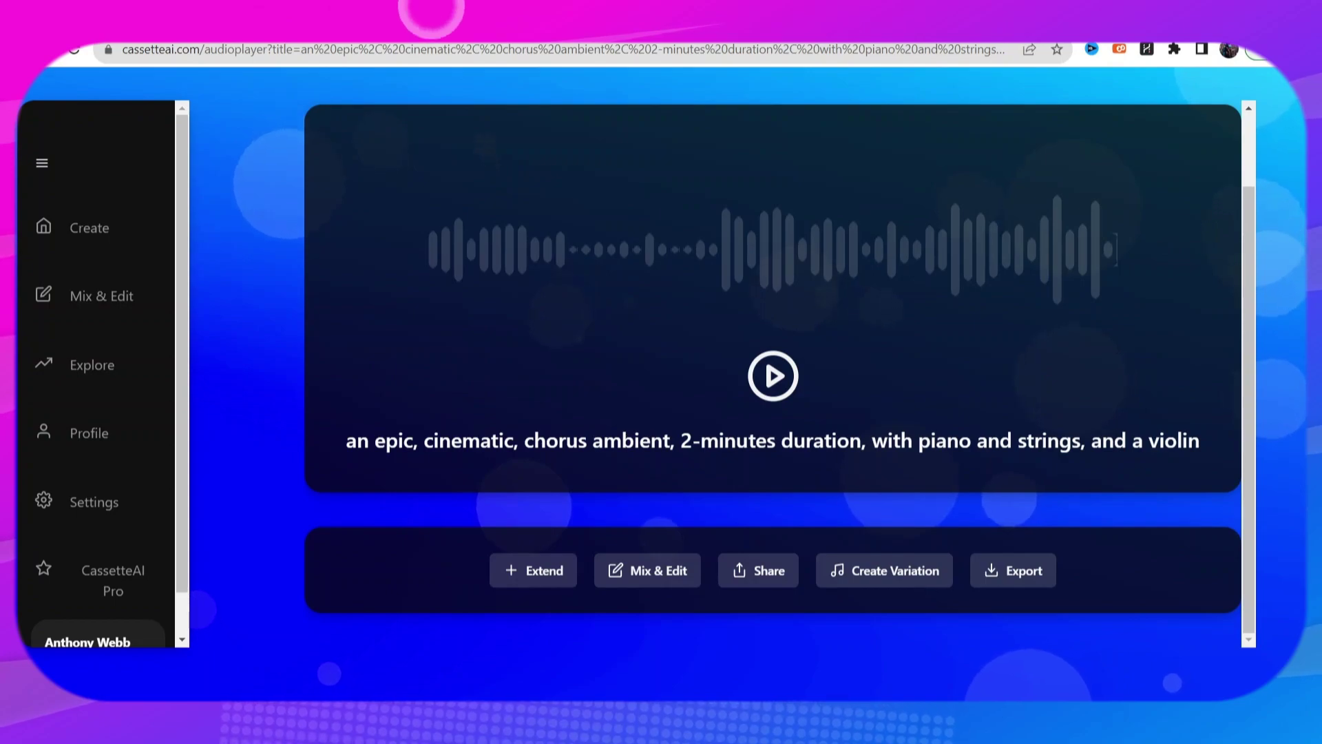
Play the generated Cassette track, skip ahead in it, then pause it
{"action": "left_click", "coordinate": [773, 375]}
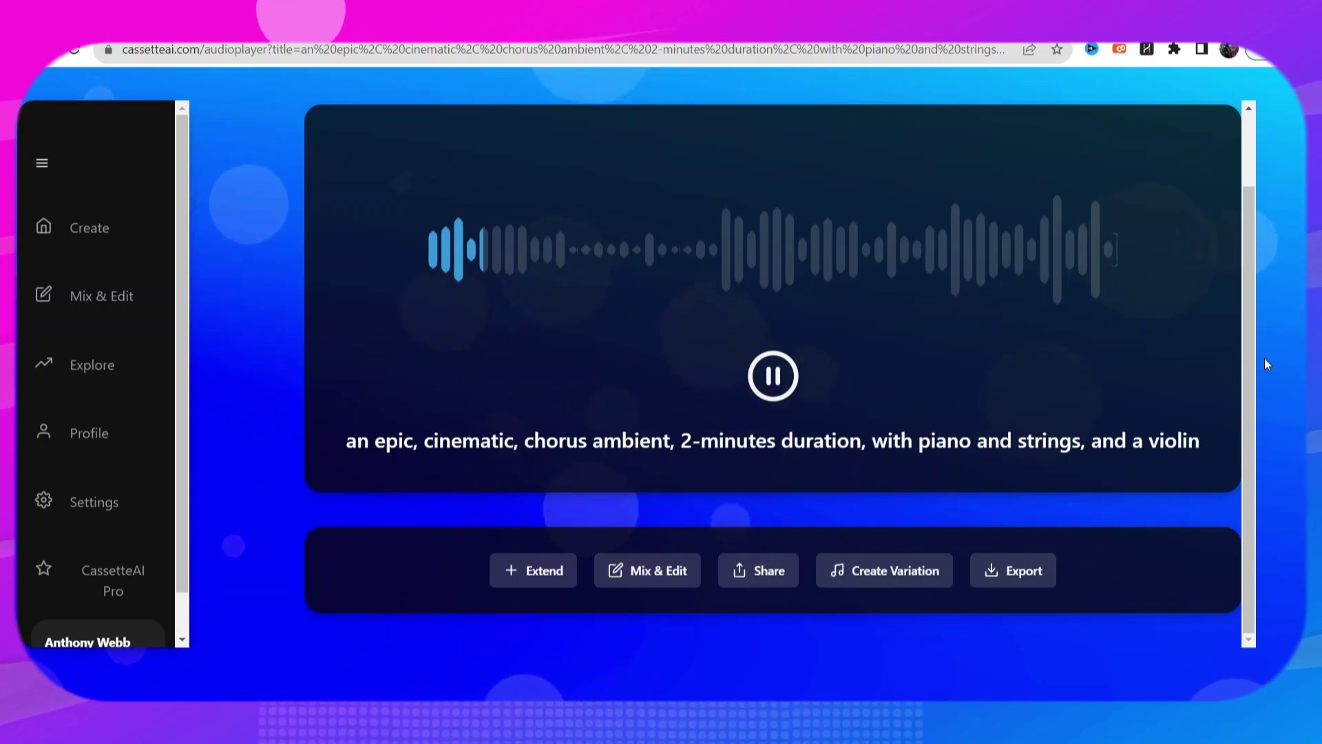
{"action": "left_click", "coordinate": [776, 272]}
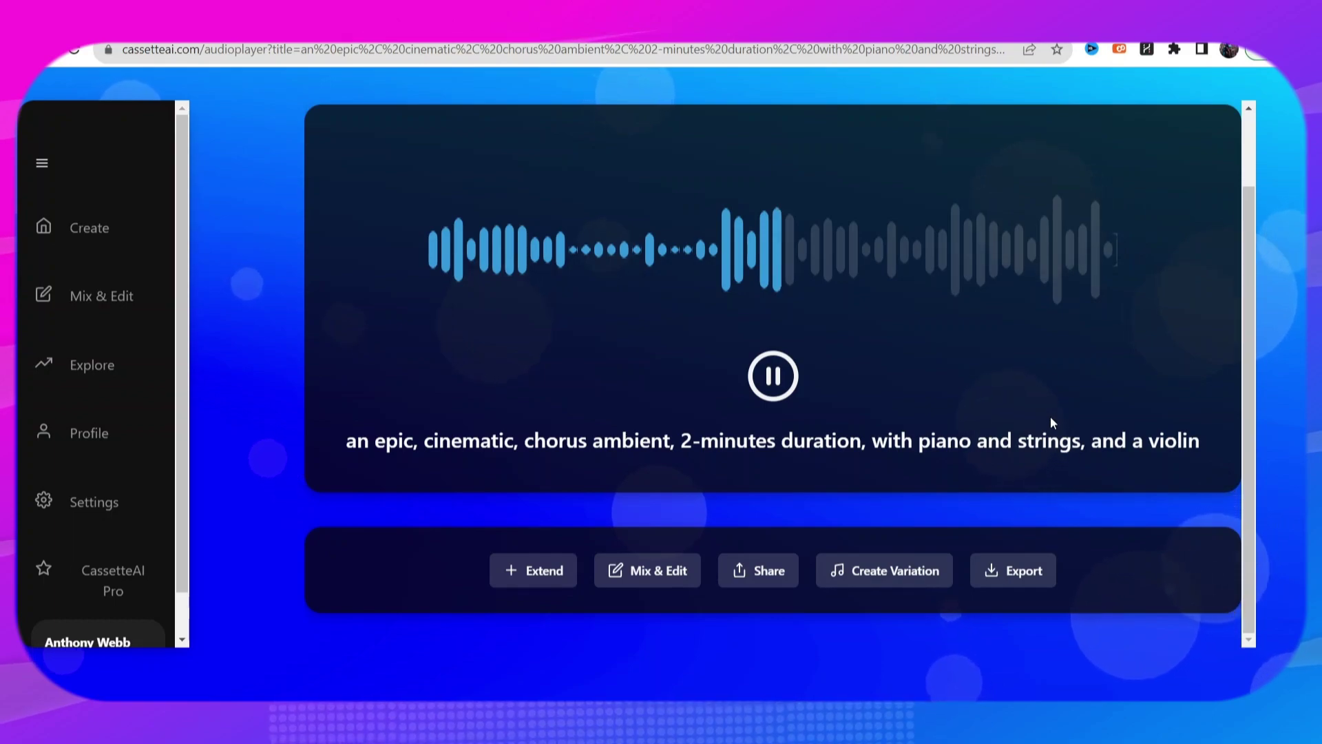
{"action": "left_click", "coordinate": [974, 248]}
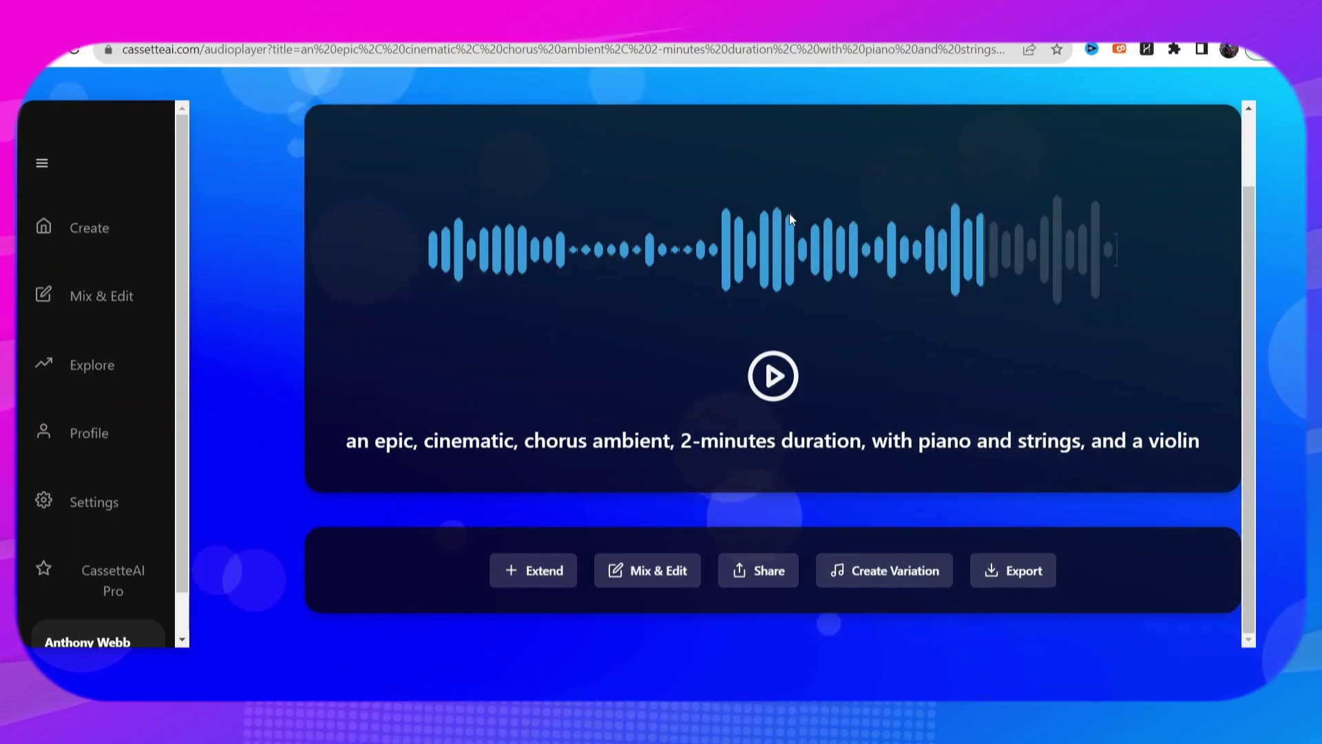
{"action": "scroll", "coordinate": [992, 416], "scroll_direction": "up", "scroll_amount": 2}
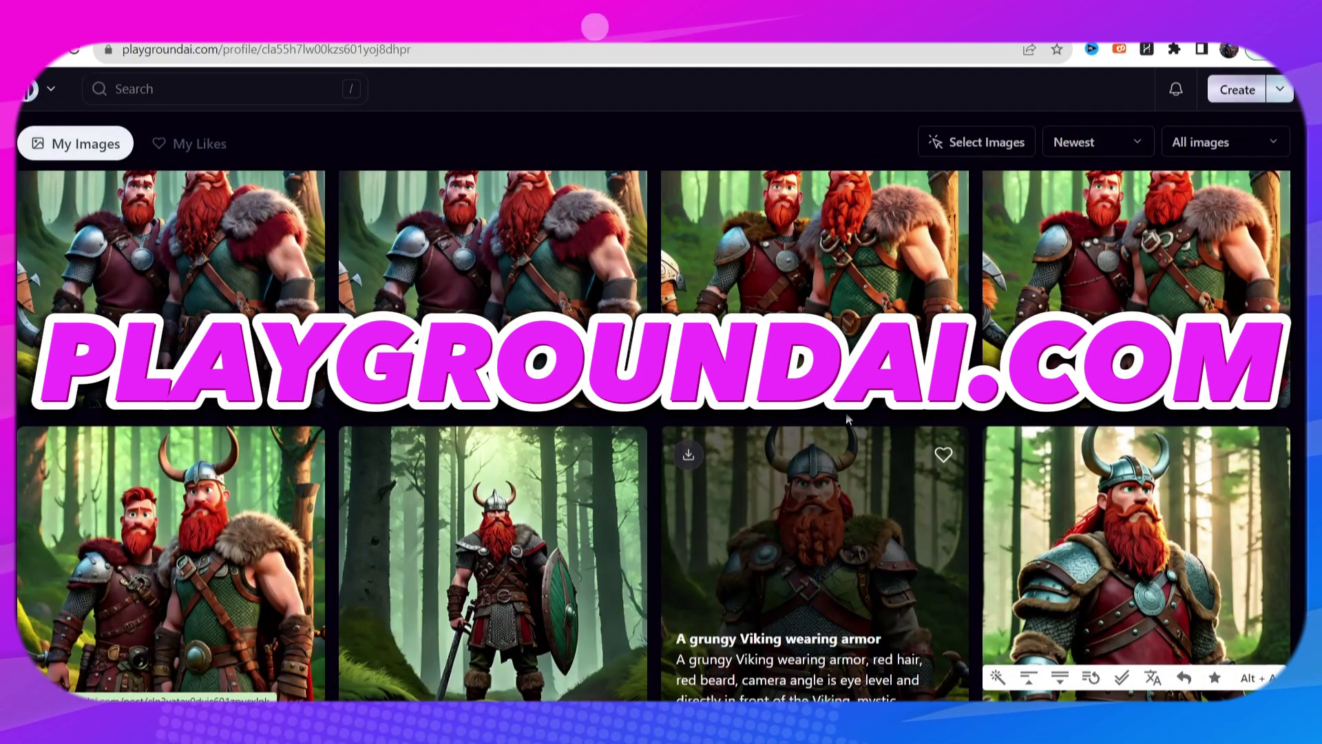
Scroll through My Images of Viking warriors and gold cyborgs
{"action": "scroll", "coordinate": [846, 411], "scroll_direction": "down", "scroll_amount": 3}
{"action": "scroll", "coordinate": [349, 418], "scroll_direction": "down", "scroll_amount": 3}
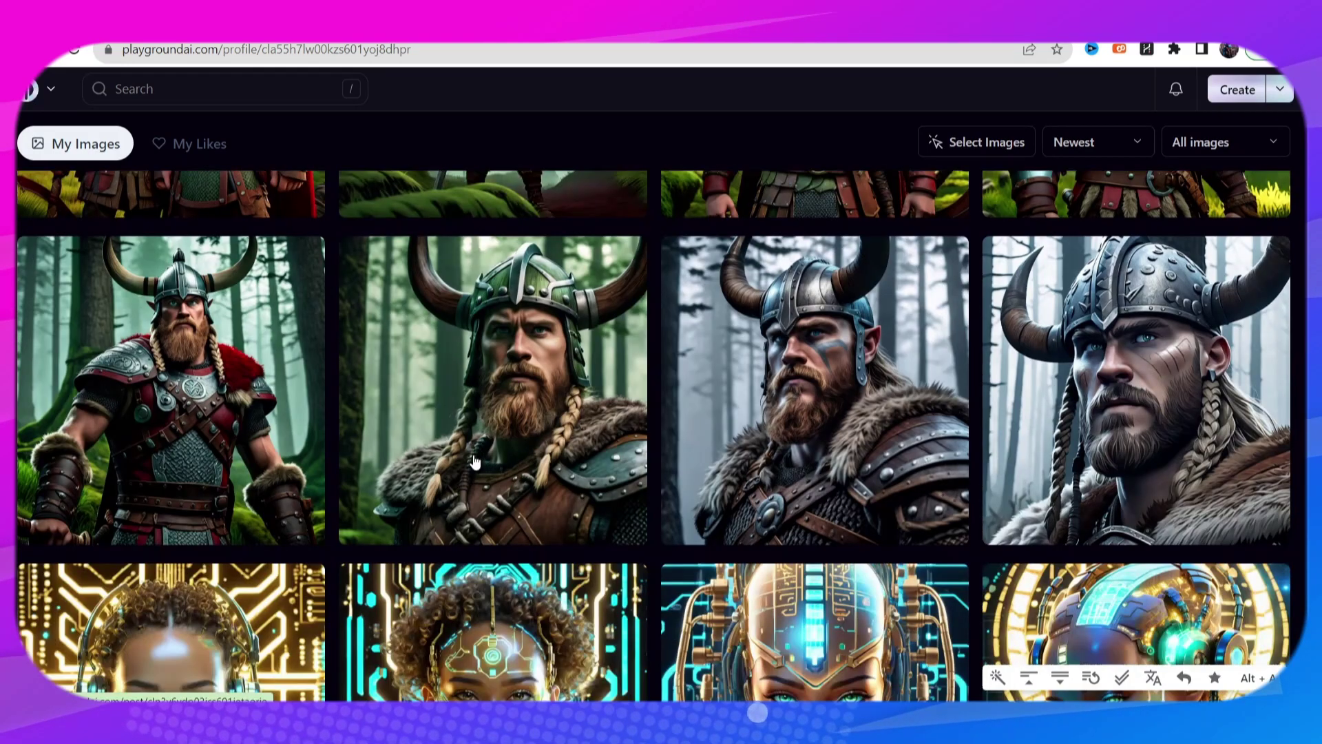
{"action": "scroll", "coordinate": [349, 419], "scroll_direction": "down", "scroll_amount": 6}
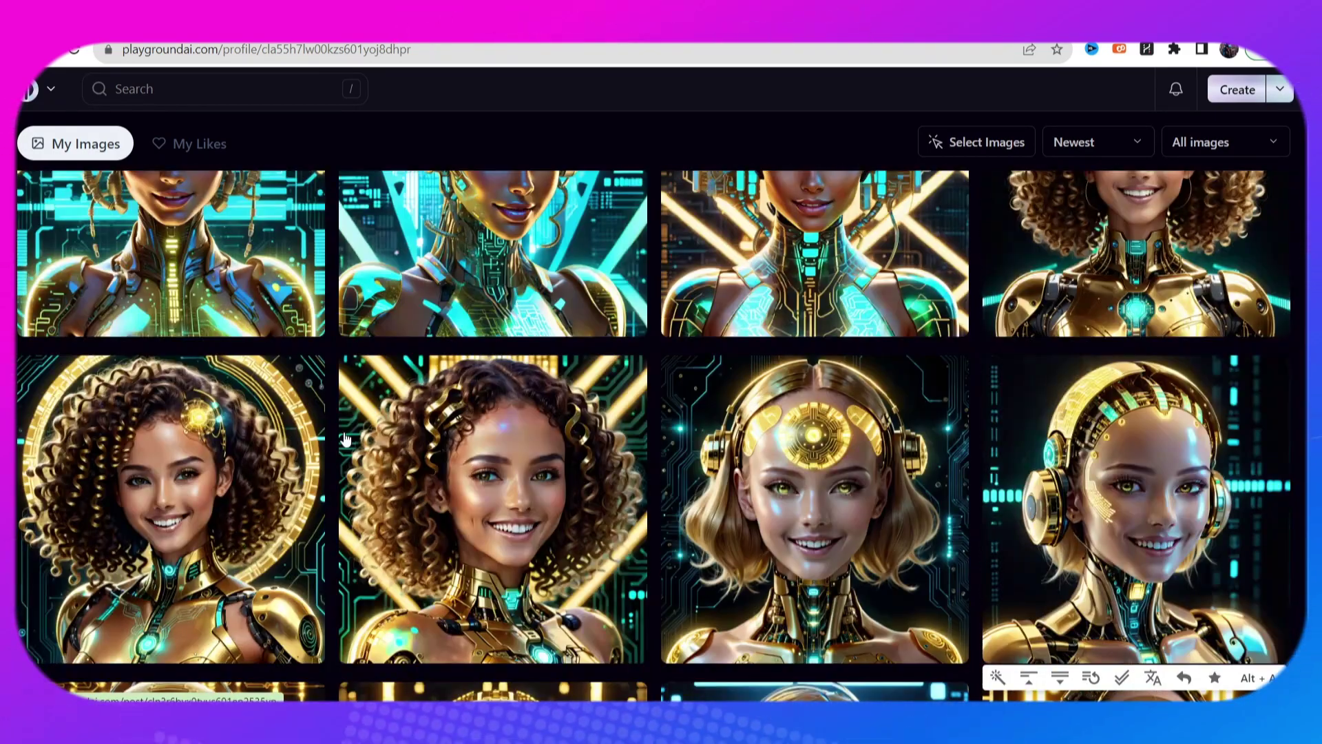
{"action": "scroll", "coordinate": [422, 461], "scroll_direction": "down", "scroll_amount": 3}
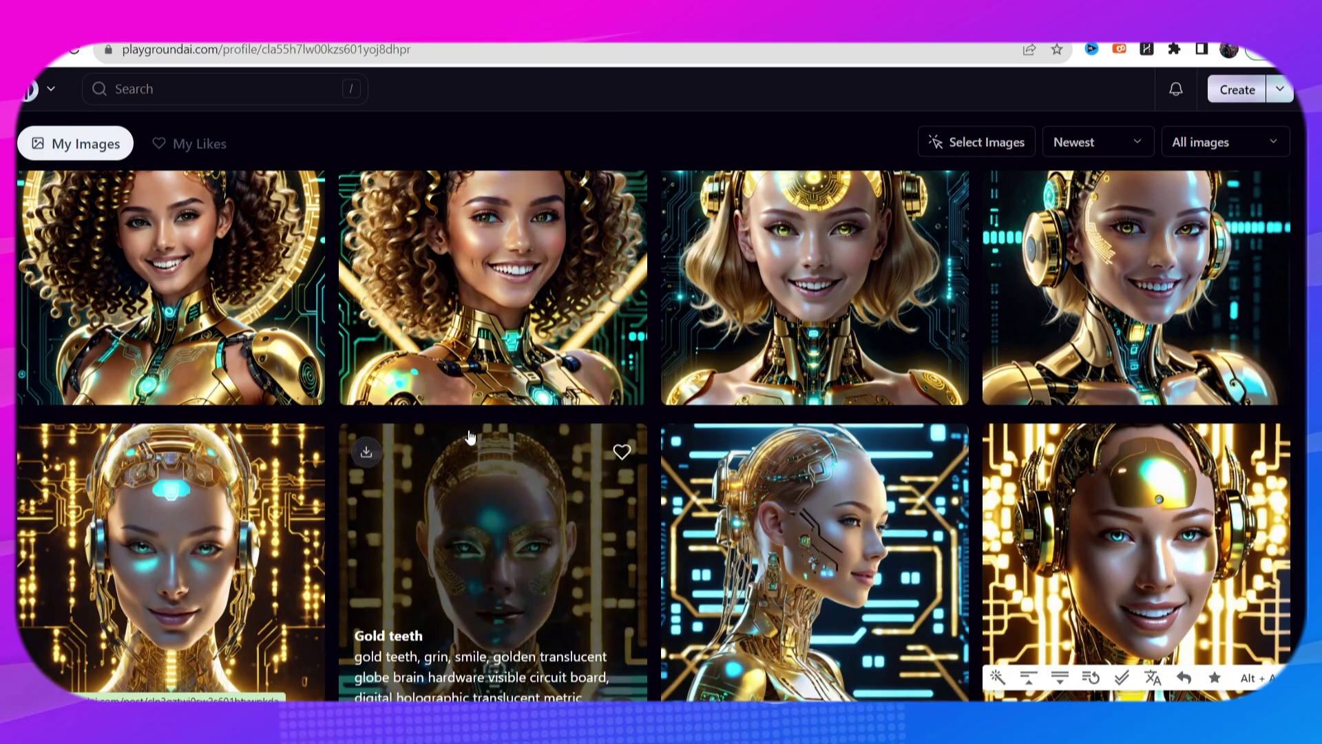
{"action": "scroll", "coordinate": [559, 442], "scroll_direction": "down", "scroll_amount": 3}
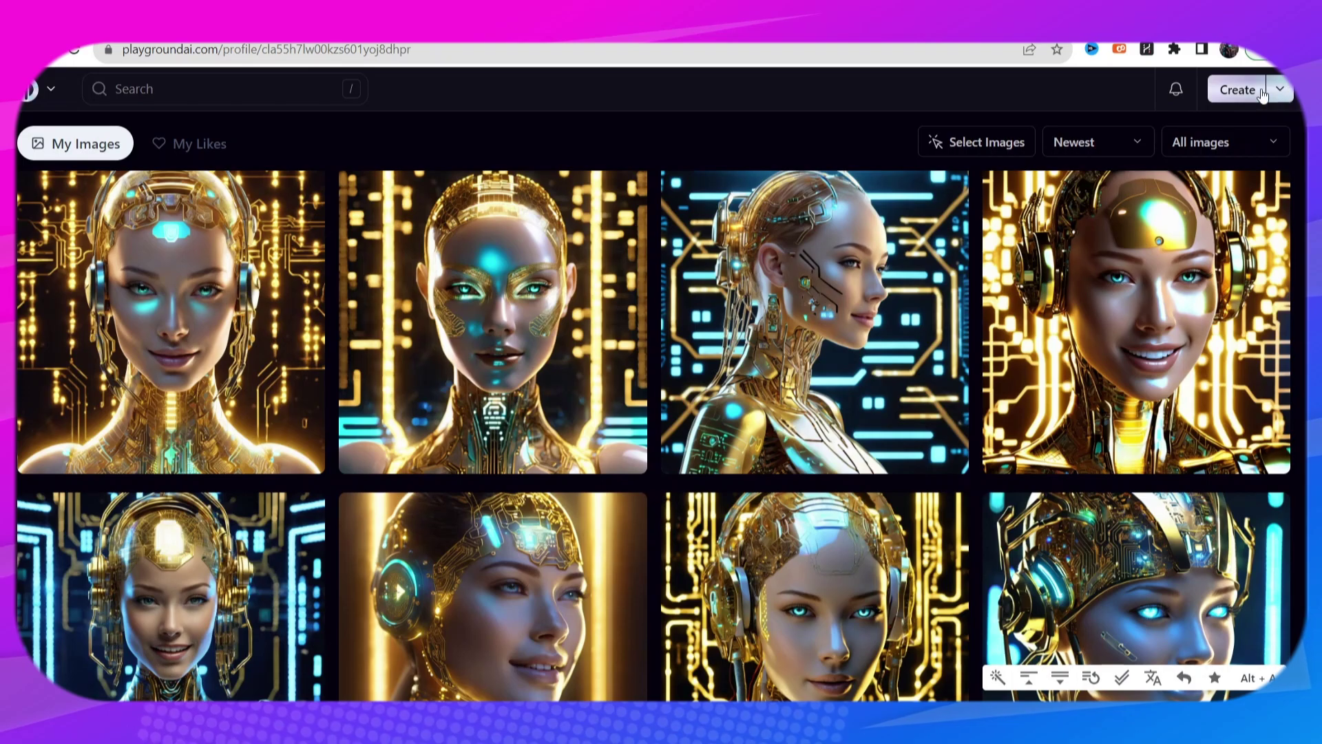
{"action": "scroll", "coordinate": [1069, 224], "scroll_direction": "down", "scroll_amount": 5}
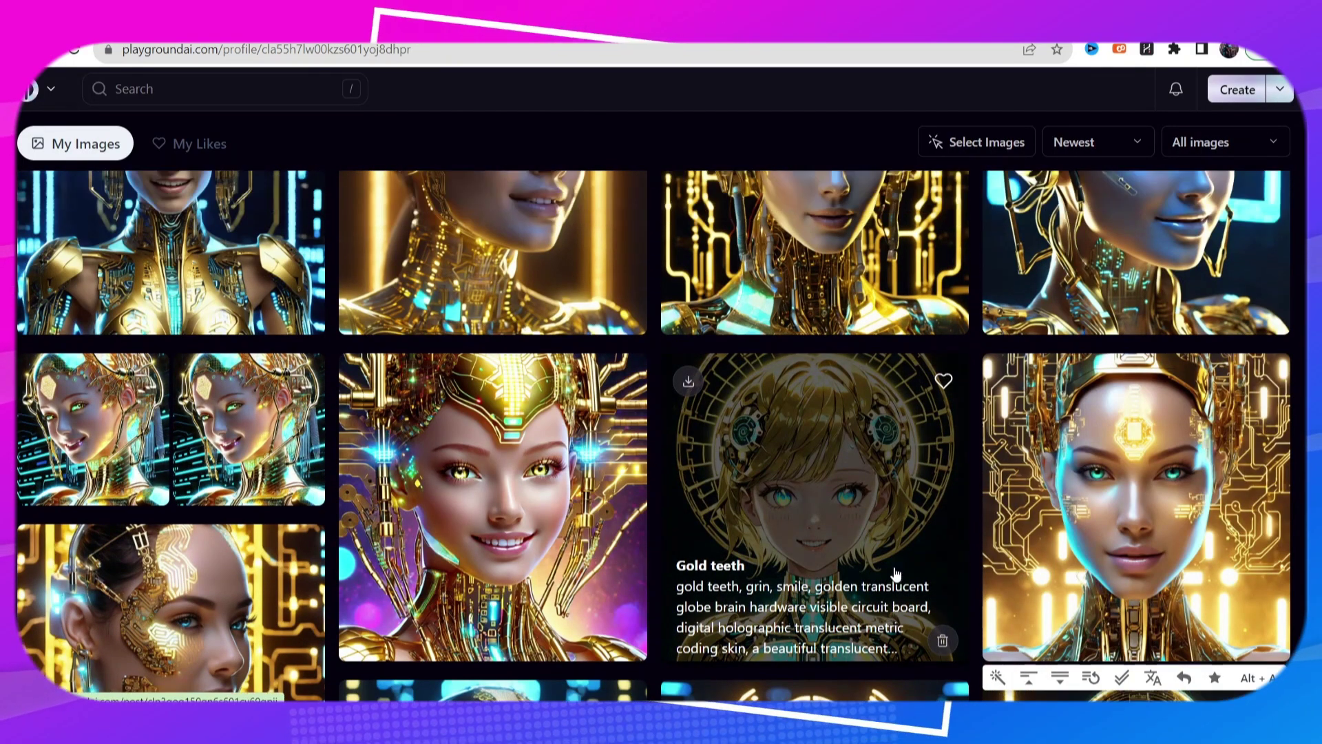
Go to the community feed and scroll through the Rising images
{"action": "key", "text": "alt+Left"}
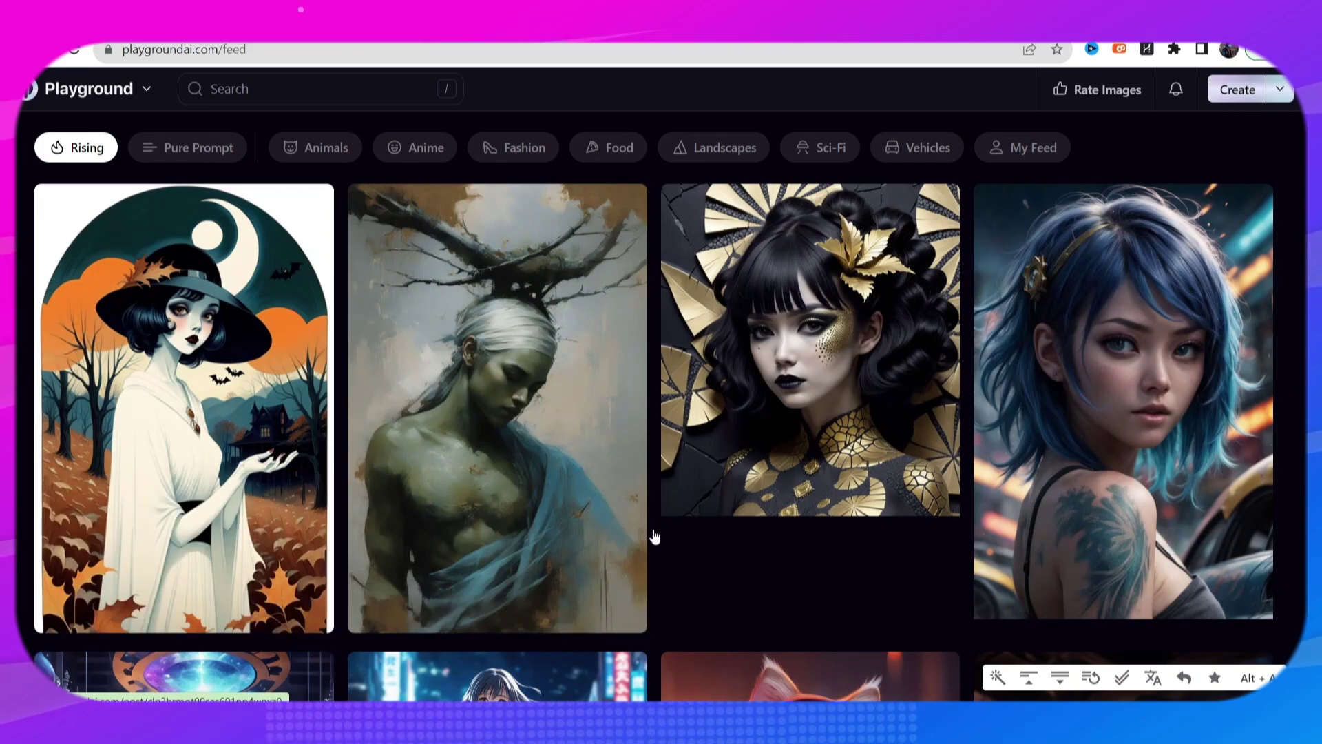
{"action": "scroll", "coordinate": [653, 534], "scroll_direction": "down", "scroll_amount": 5}
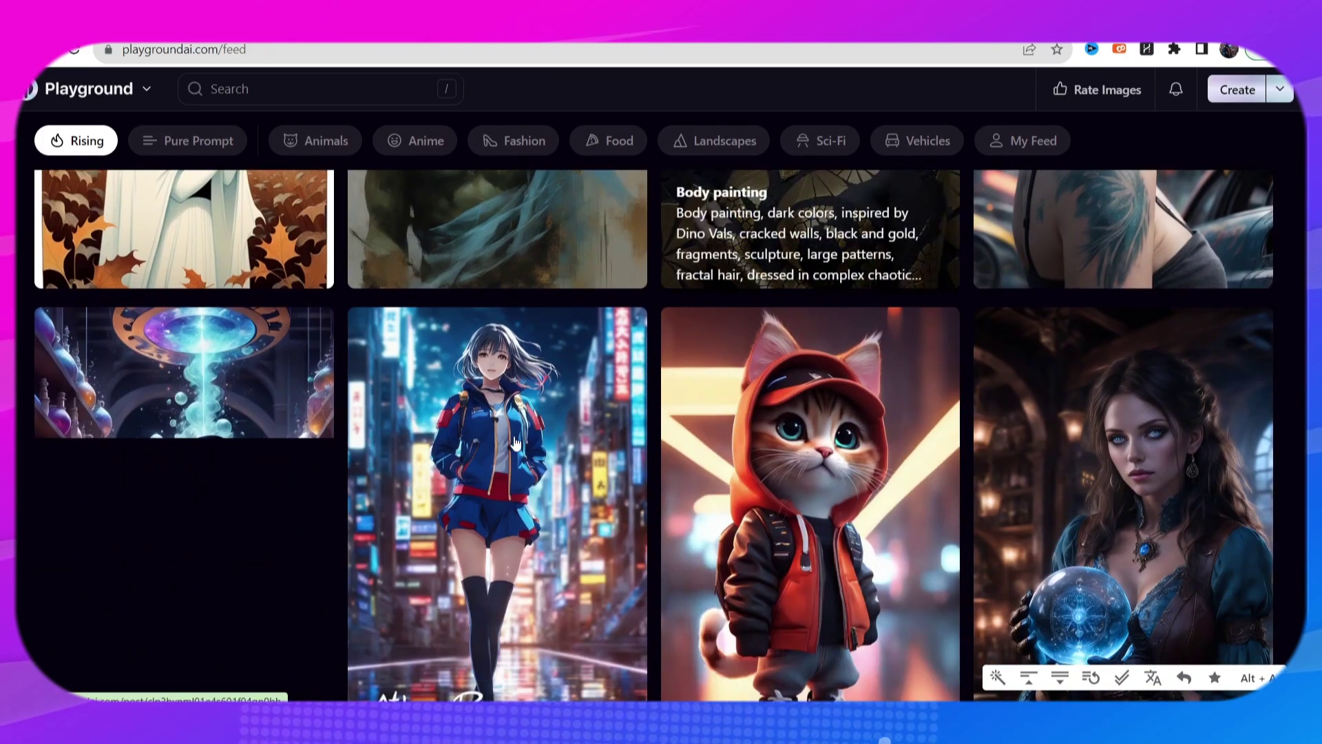
{"action": "scroll", "coordinate": [515, 441], "scroll_direction": "down", "scroll_amount": 3}
{"action": "scroll", "coordinate": [1102, 482], "scroll_direction": "up", "scroll_amount": 3}
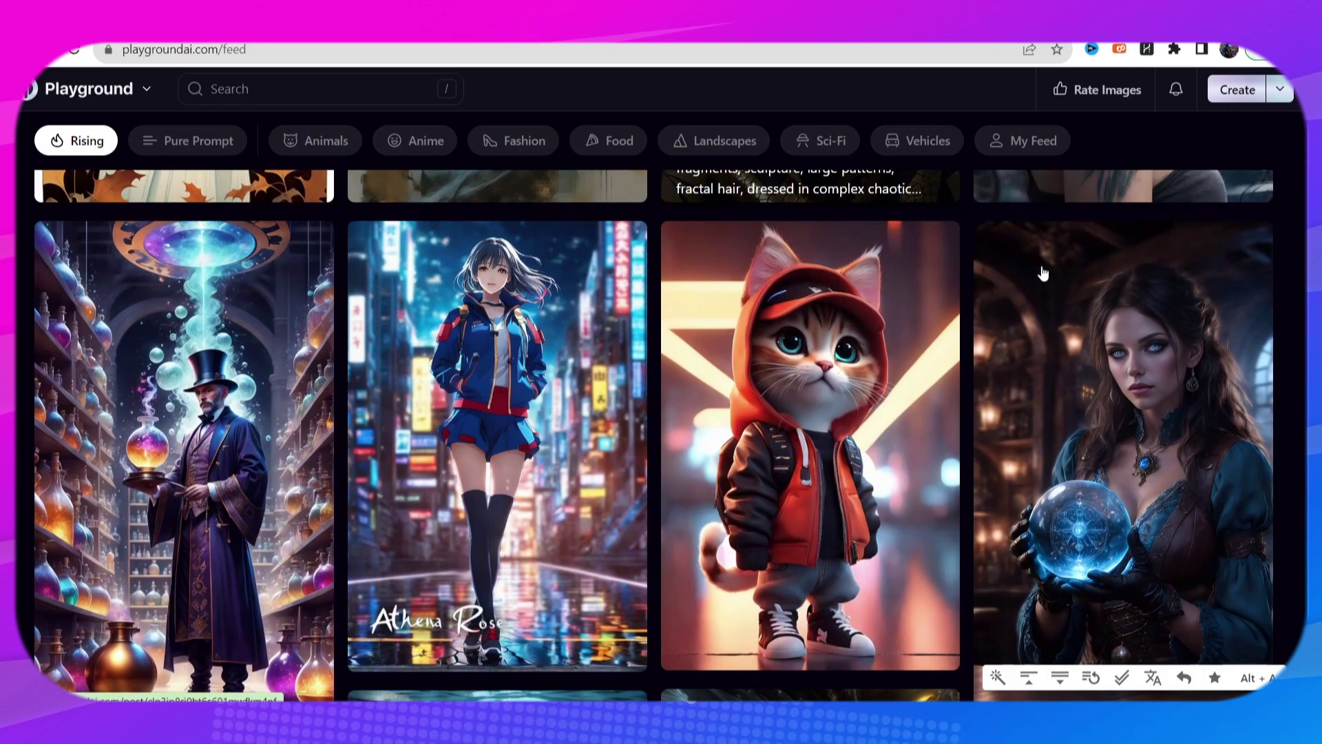
{"action": "scroll", "coordinate": [233, 434], "scroll_direction": "down", "scroll_amount": 3}
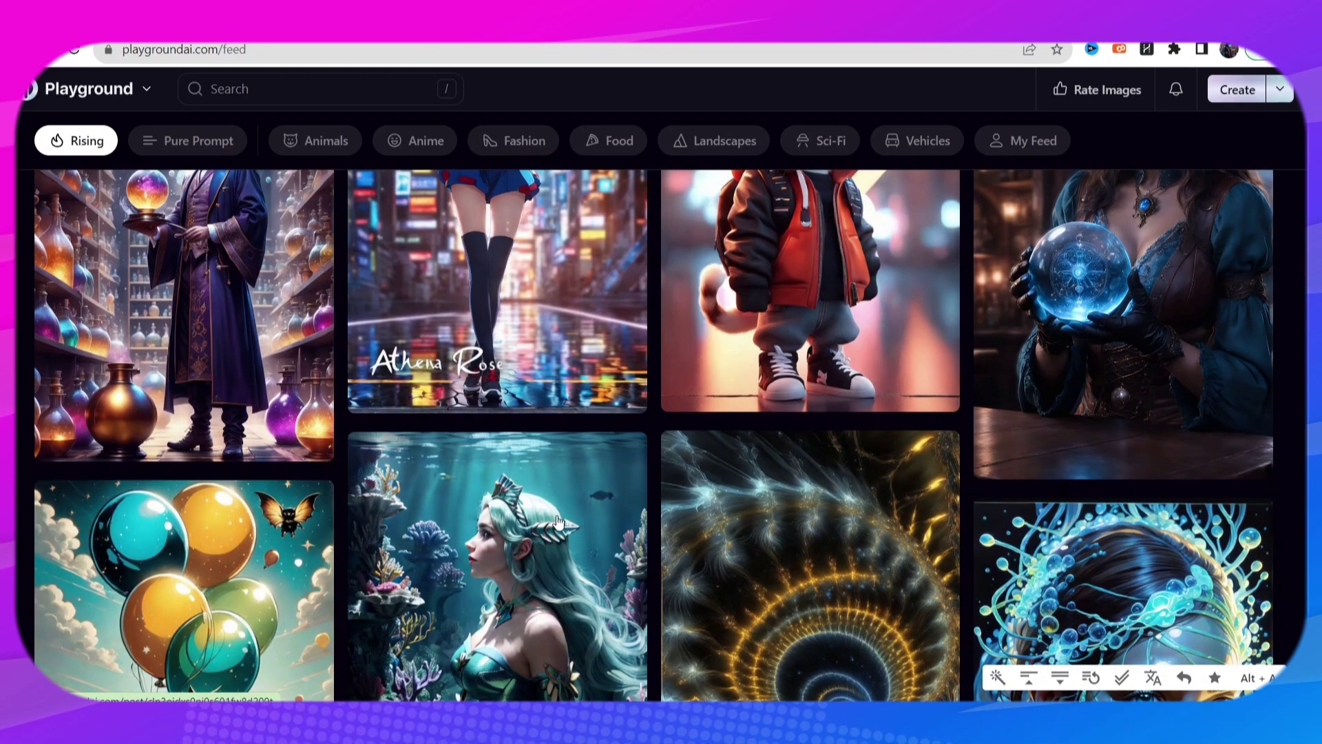
{"action": "scroll", "coordinate": [849, 577], "scroll_direction": "up", "scroll_amount": 5}
{"action": "scroll", "coordinate": [212, 361], "scroll_direction": "down", "scroll_amount": 2}
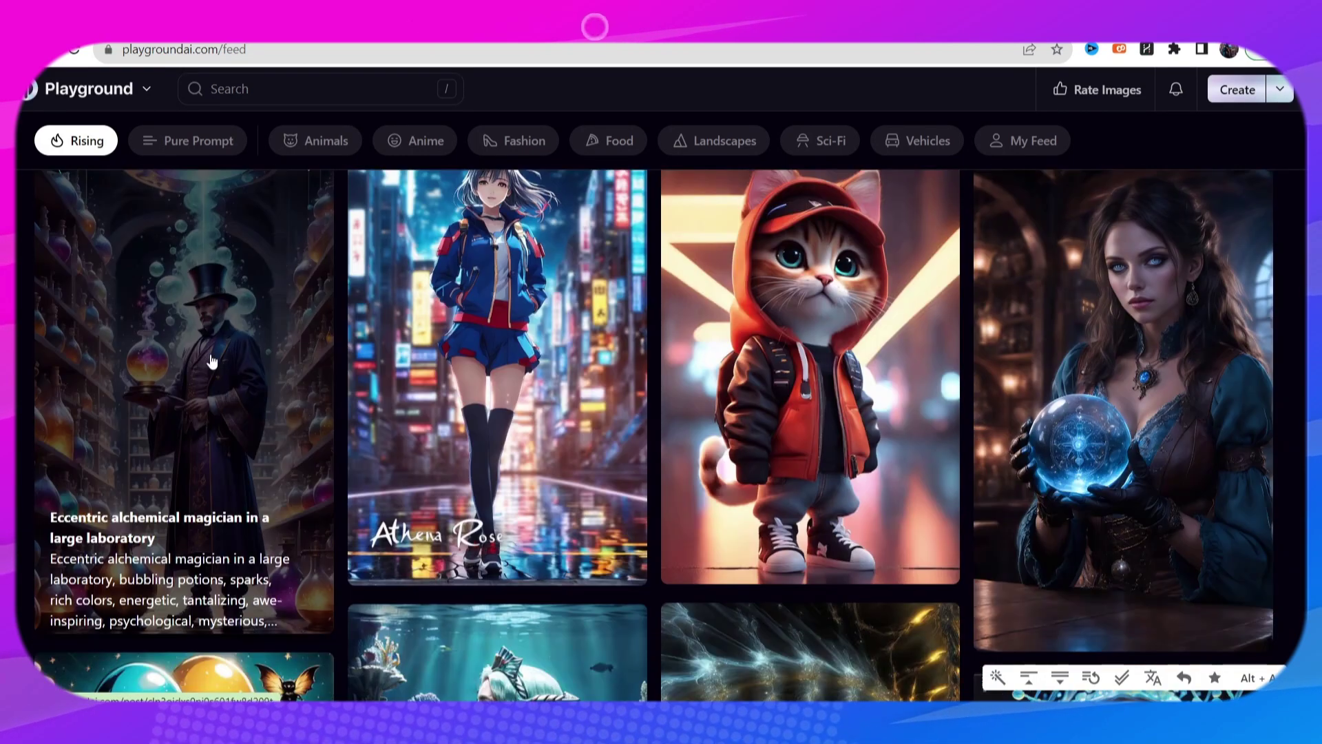
Remix the alchemical magician post and generate 'a close up of a soldier, ultra realistic' portraits
{"action": "left_click", "coordinate": [184, 413]}
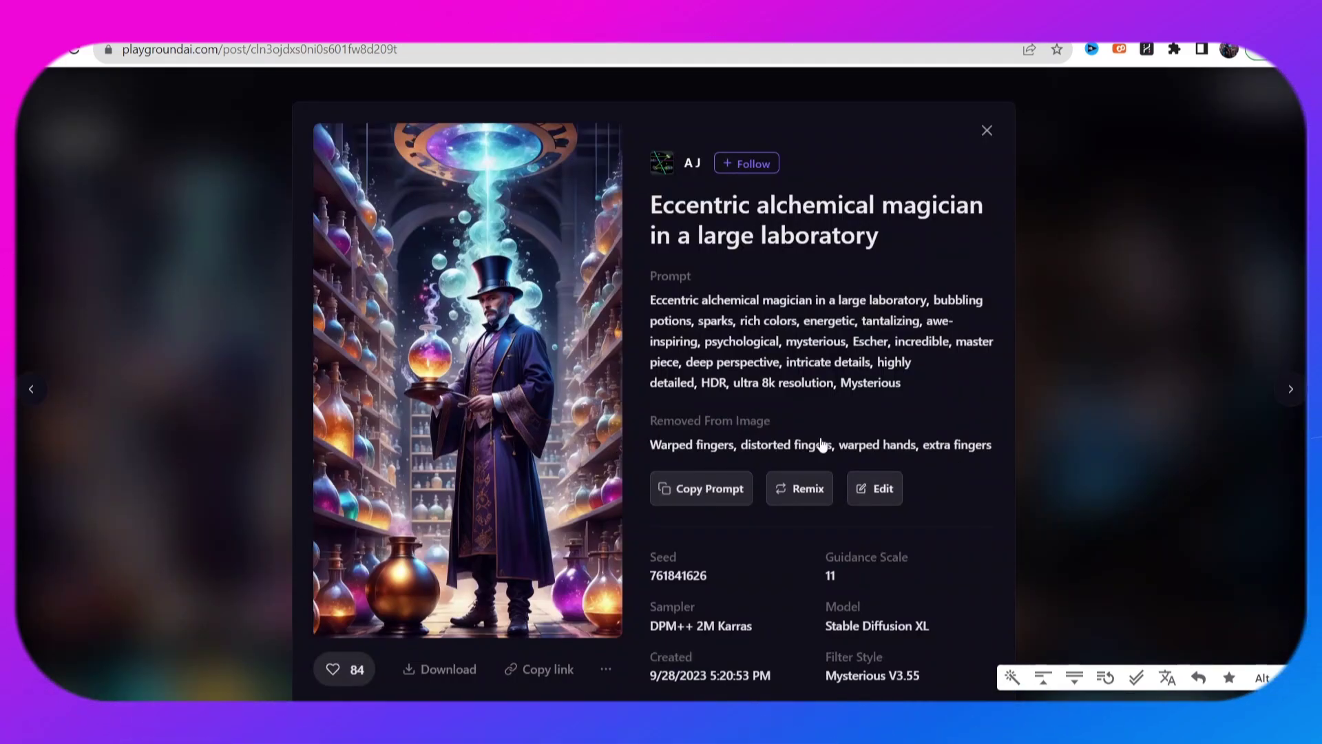
{"action": "left_click", "coordinate": [806, 495]}
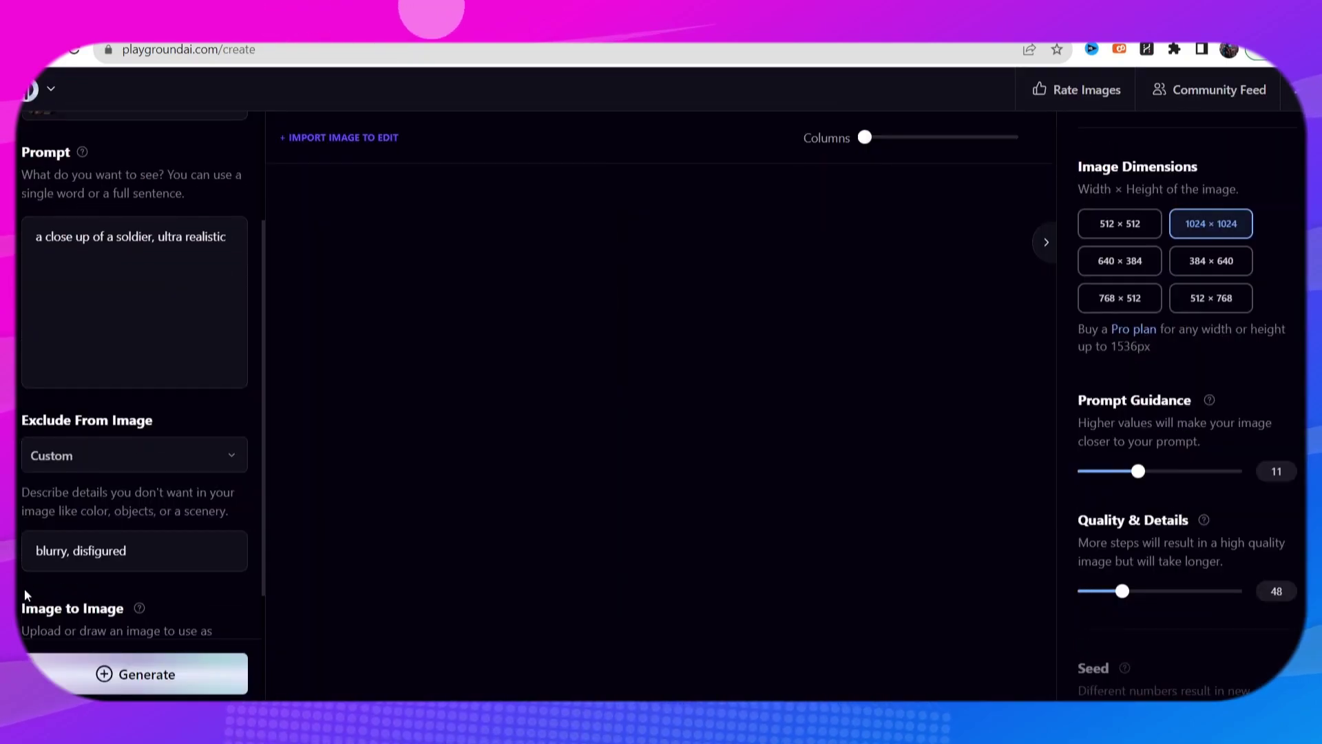
{"action": "left_click", "coordinate": [103, 674]}
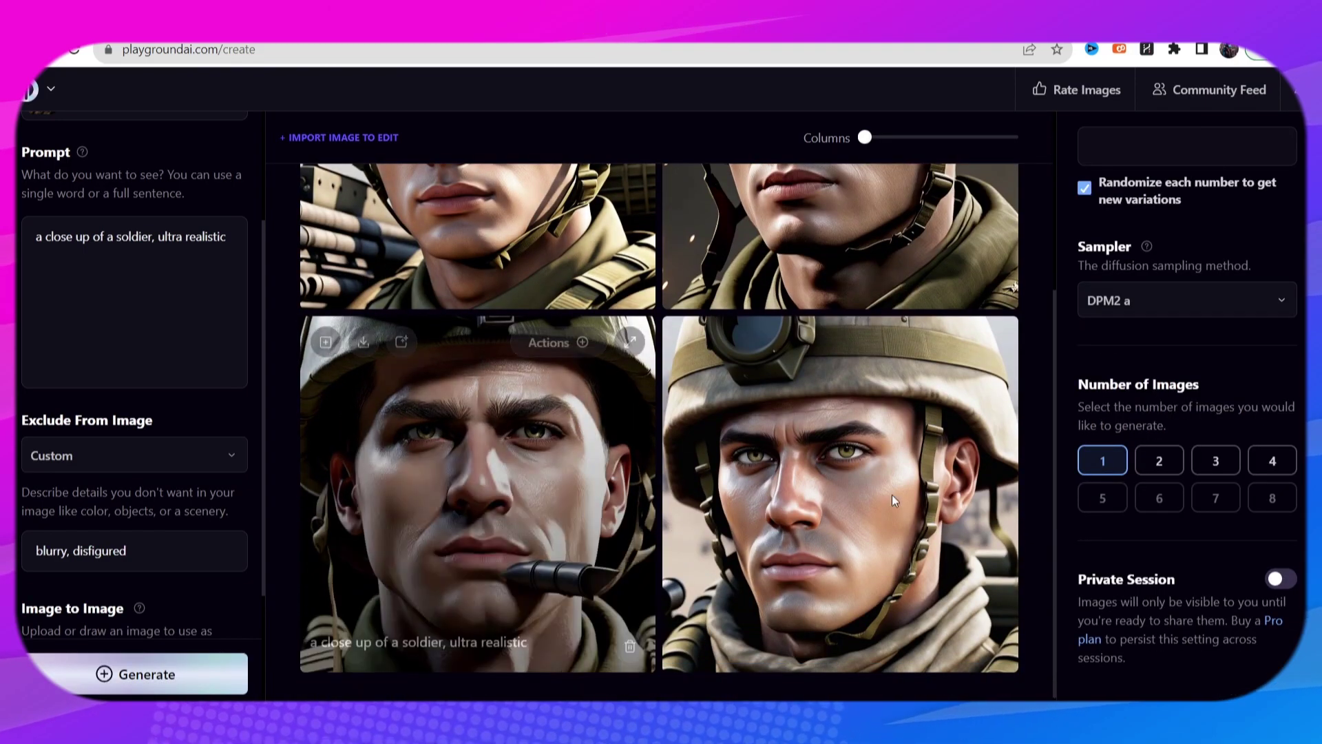
{"action": "mouse_move", "coordinate": [873, 529]}
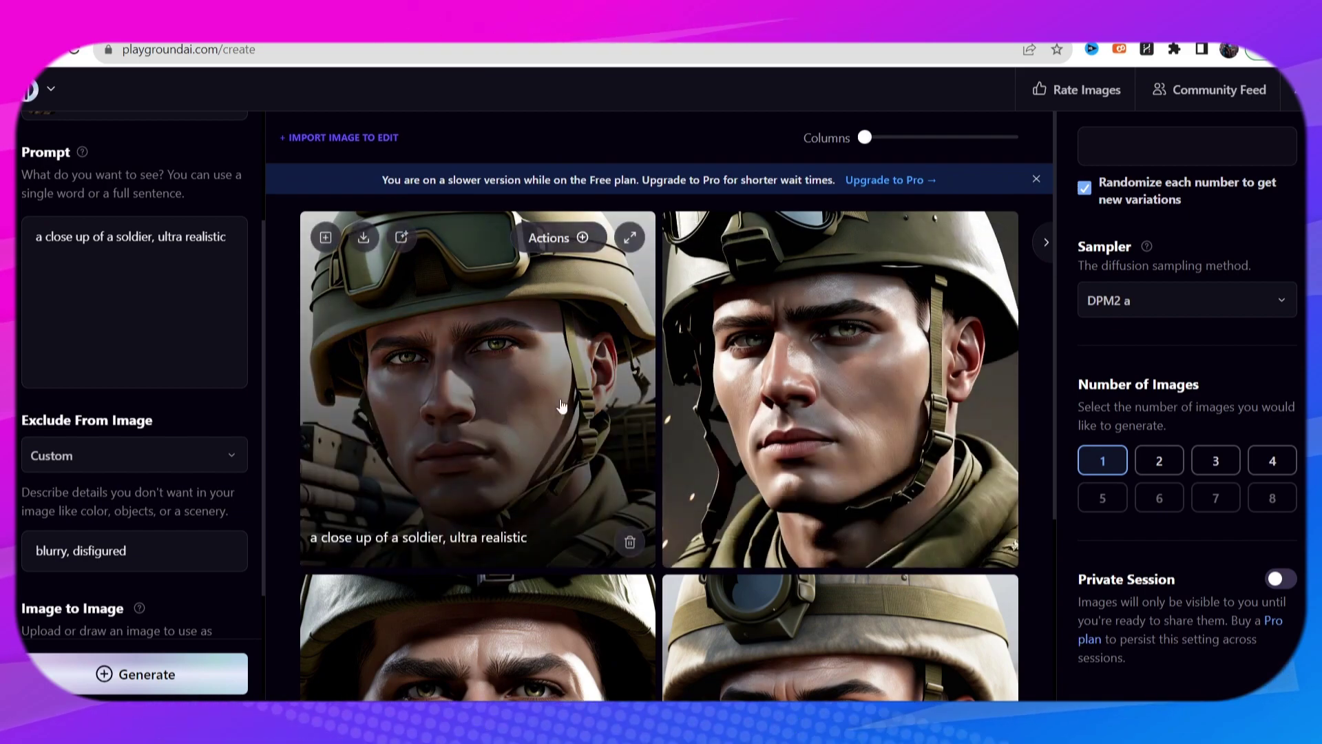
{"action": "left_click", "coordinate": [577, 241]}
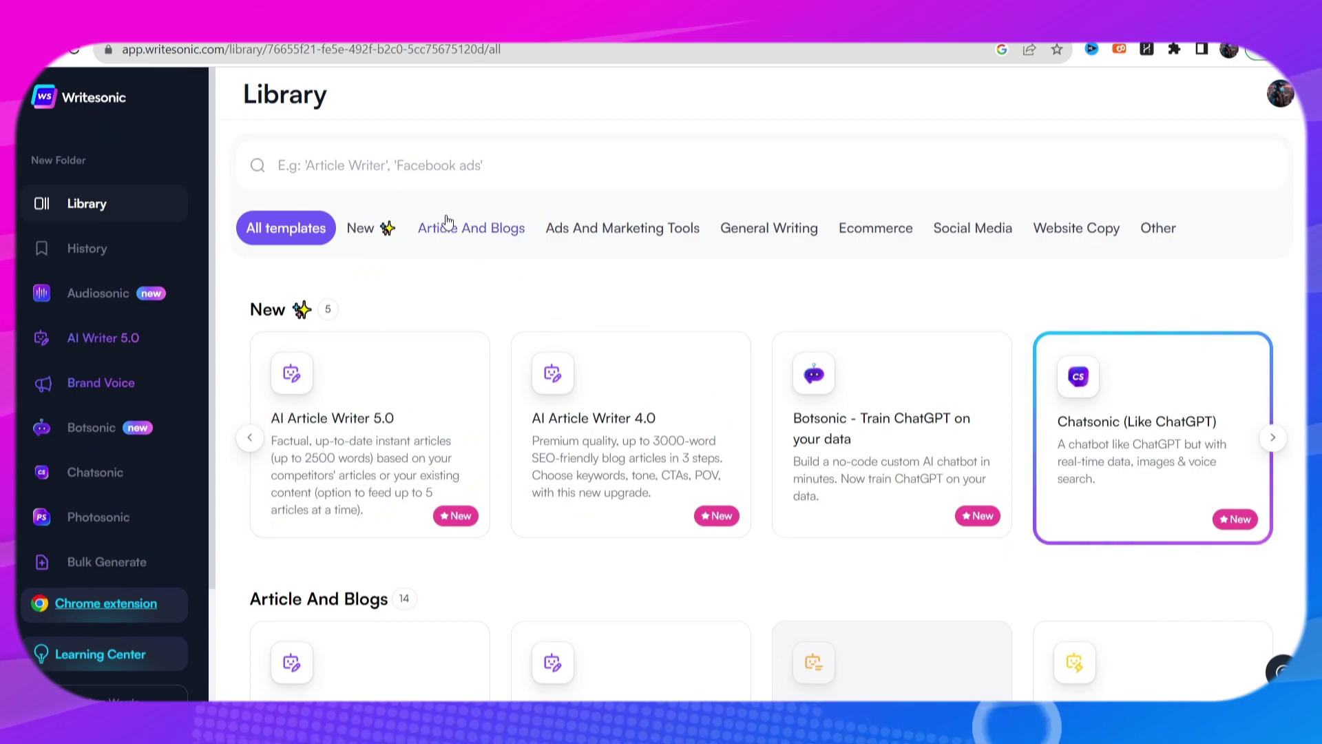
Scroll all Writesonic templates, then filter to Social Media and browse them
{"action": "scroll", "coordinate": [654, 461], "scroll_direction": "down", "scroll_amount": 5}
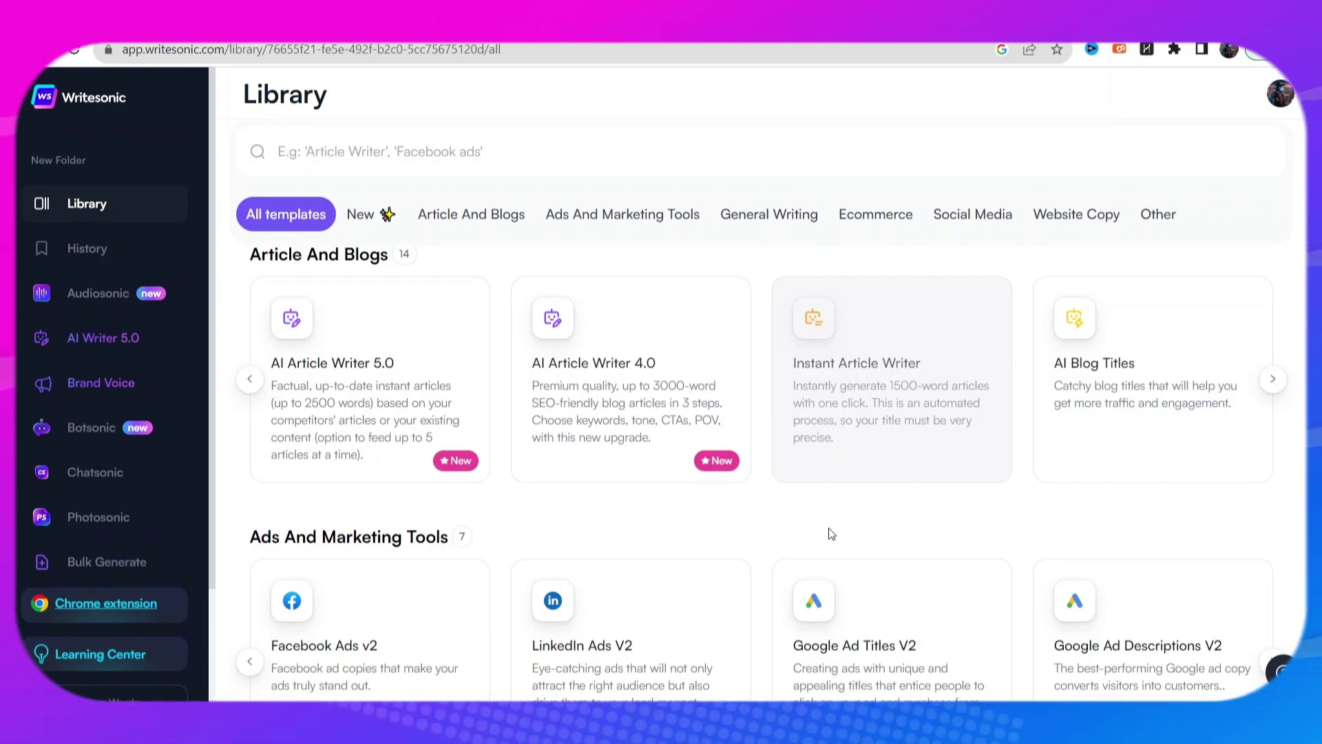
{"action": "left_click", "coordinate": [974, 214]}
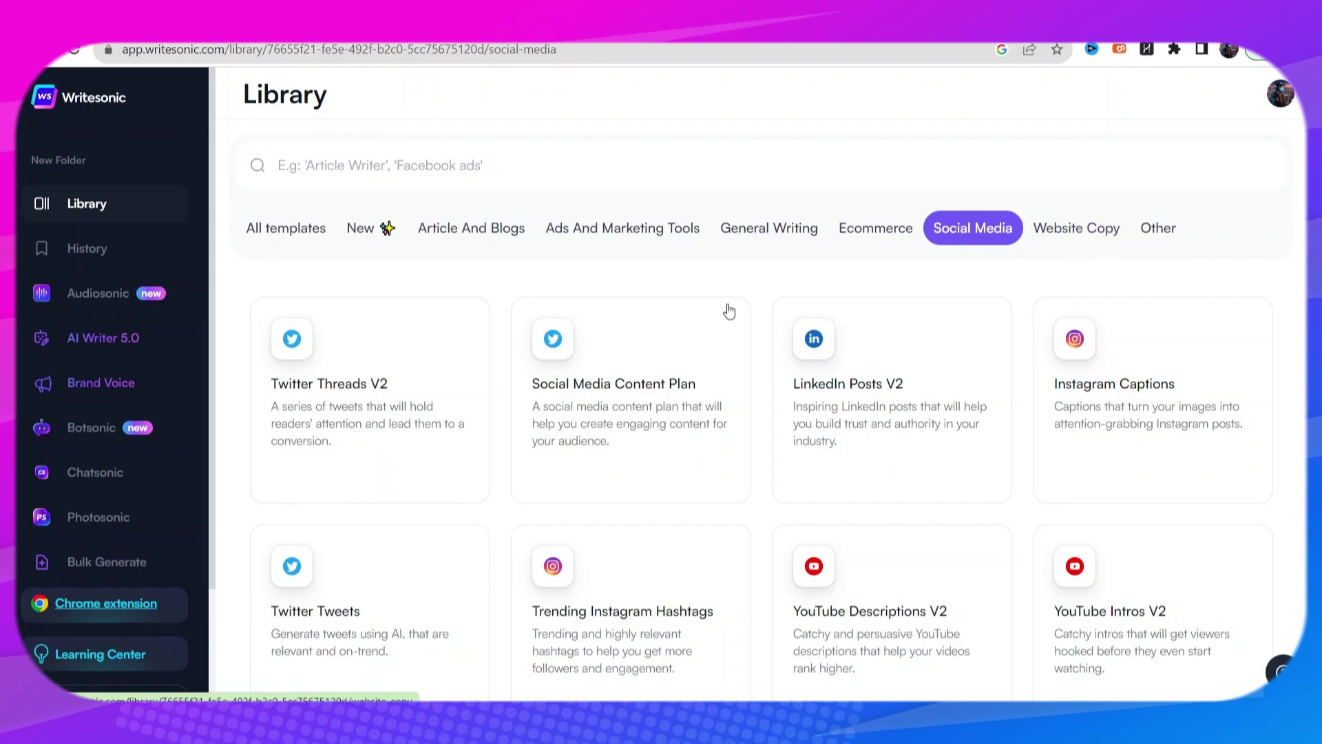
{"action": "scroll", "coordinate": [606, 372], "scroll_direction": "down", "scroll_amount": 3}
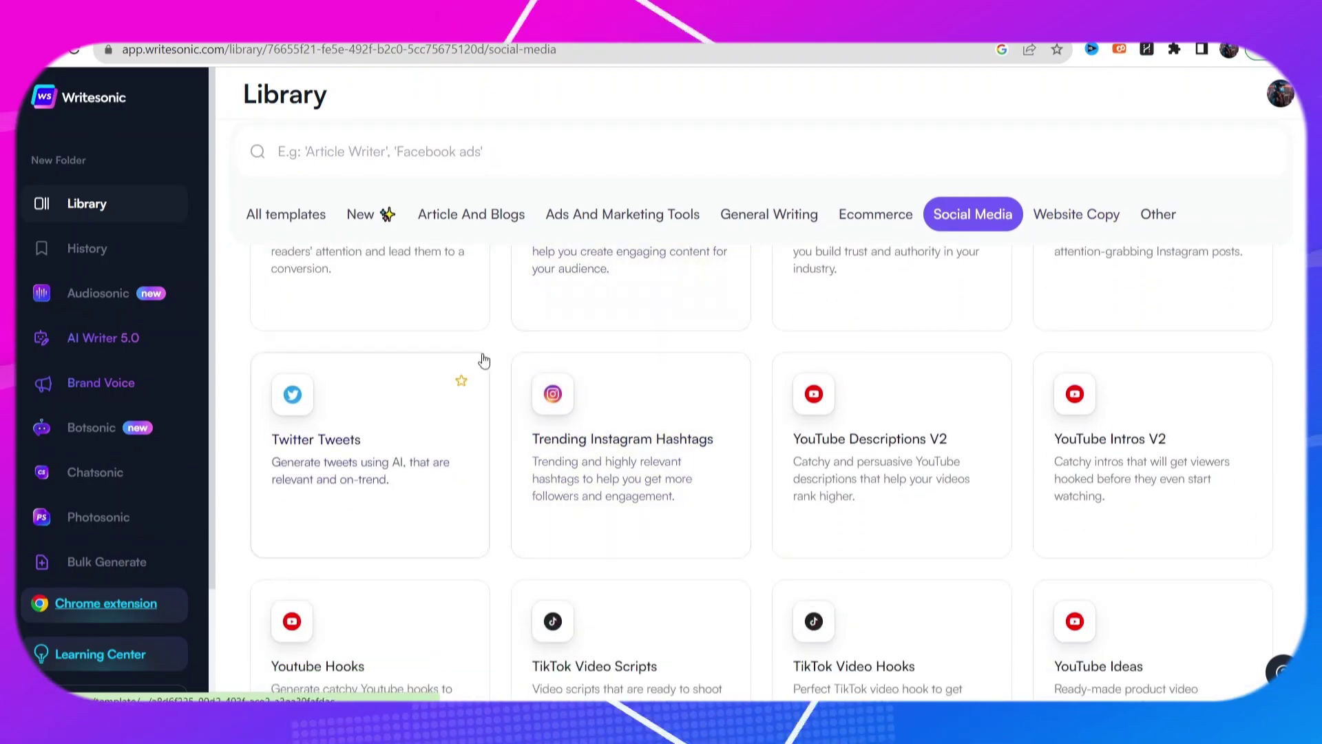
{"action": "scroll", "coordinate": [523, 344], "scroll_direction": "up", "scroll_amount": 3}
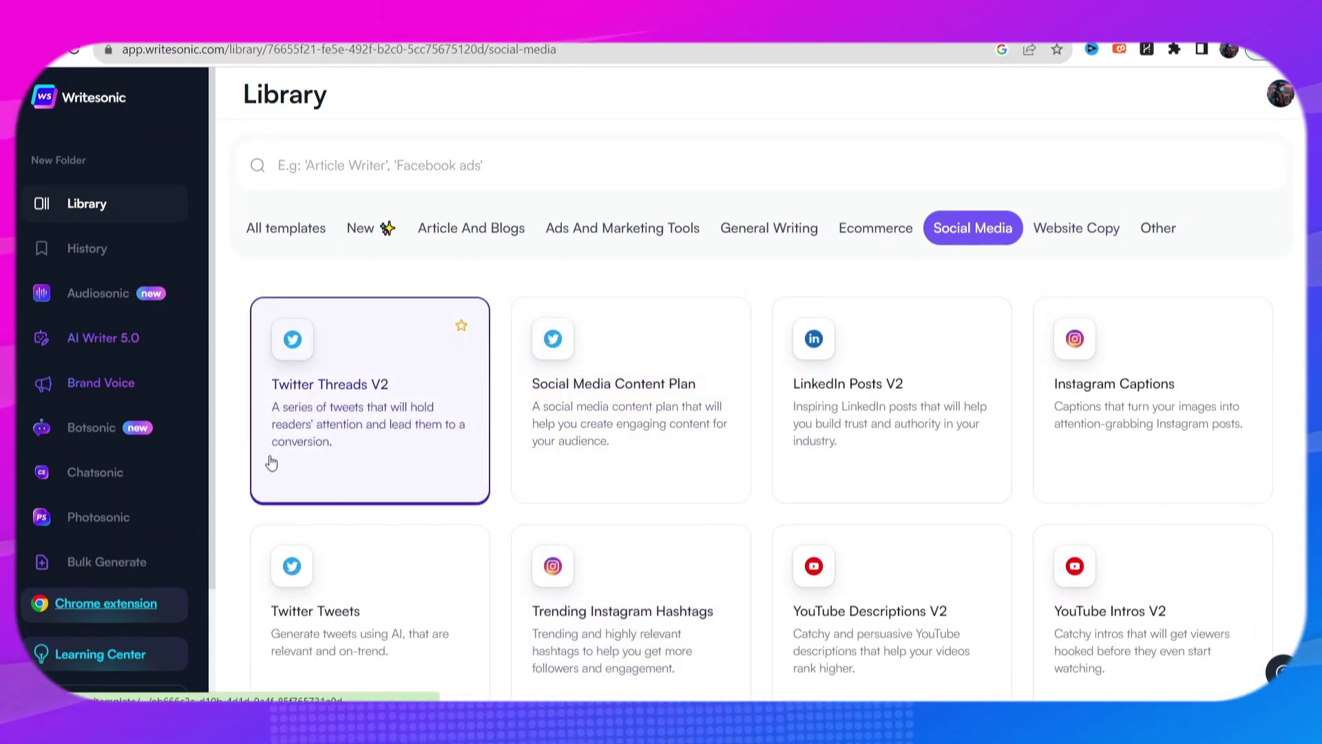
{"action": "scroll", "coordinate": [269, 448], "scroll_direction": "down", "scroll_amount": 5}
{"action": "scroll", "coordinate": [317, 385], "scroll_direction": "up", "scroll_amount": 4}
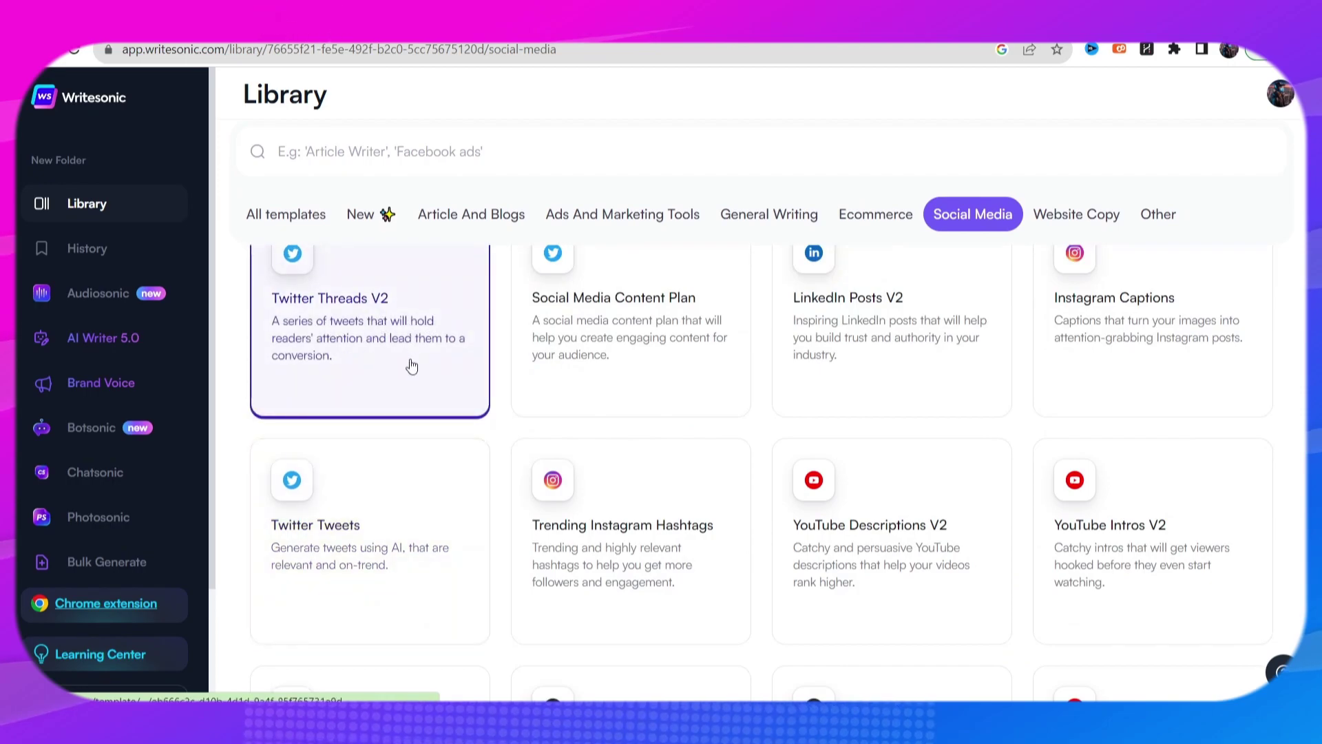
{"action": "scroll", "coordinate": [606, 438], "scroll_direction": "down", "scroll_amount": 4}
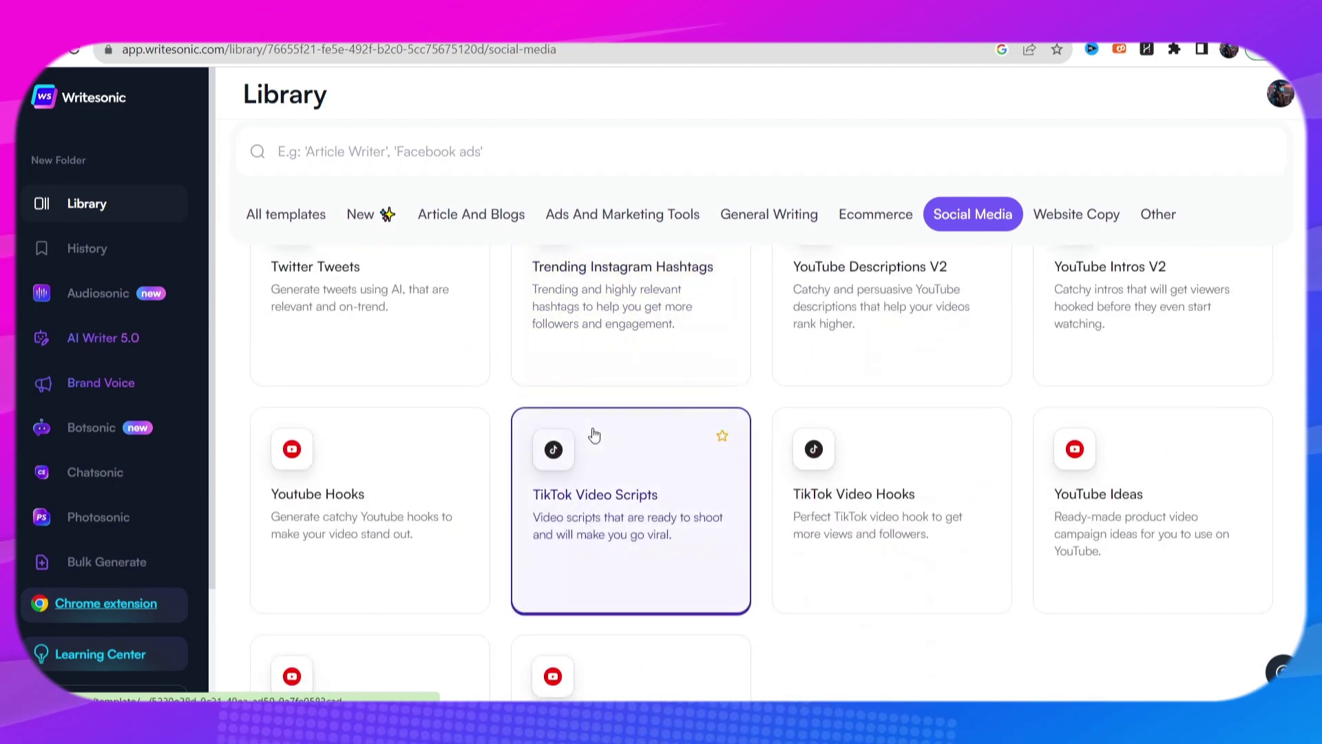
{"action": "scroll", "coordinate": [596, 434], "scroll_direction": "up", "scroll_amount": 3}
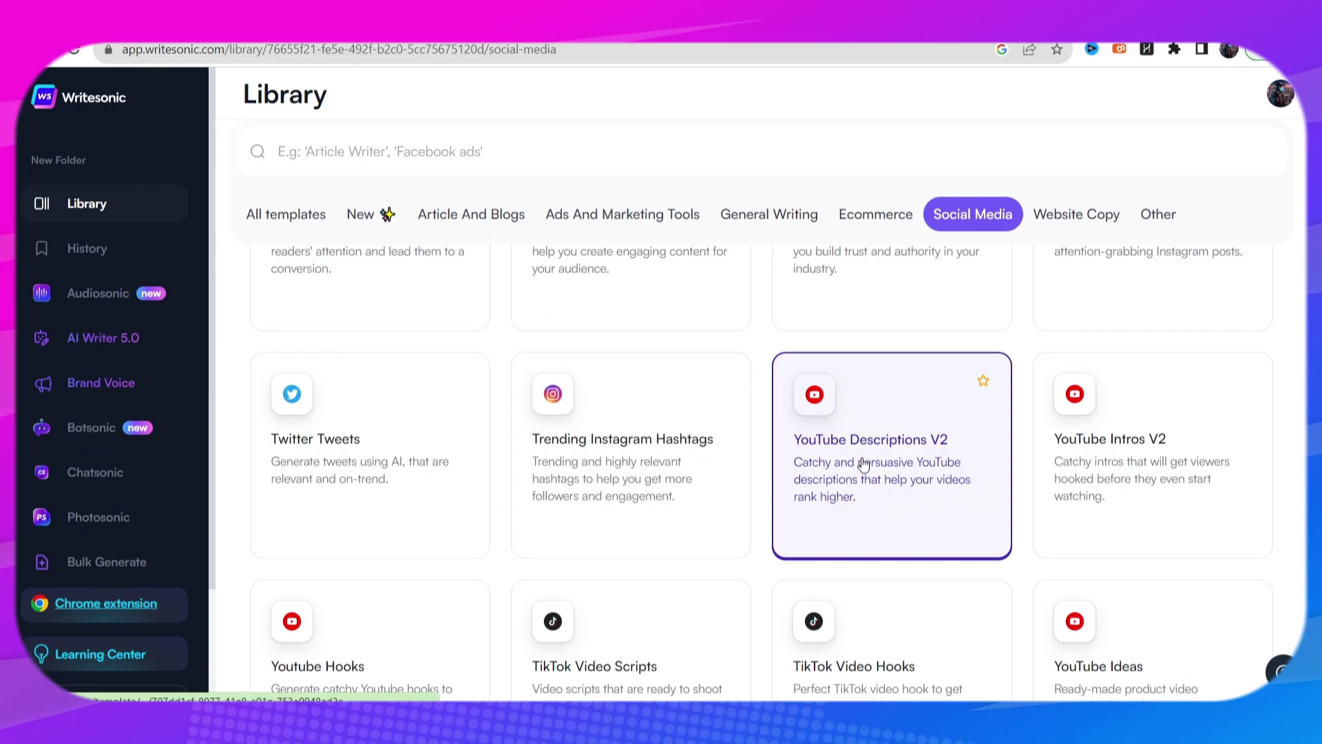
{"action": "scroll", "coordinate": [759, 445], "scroll_direction": "down", "scroll_amount": 2}
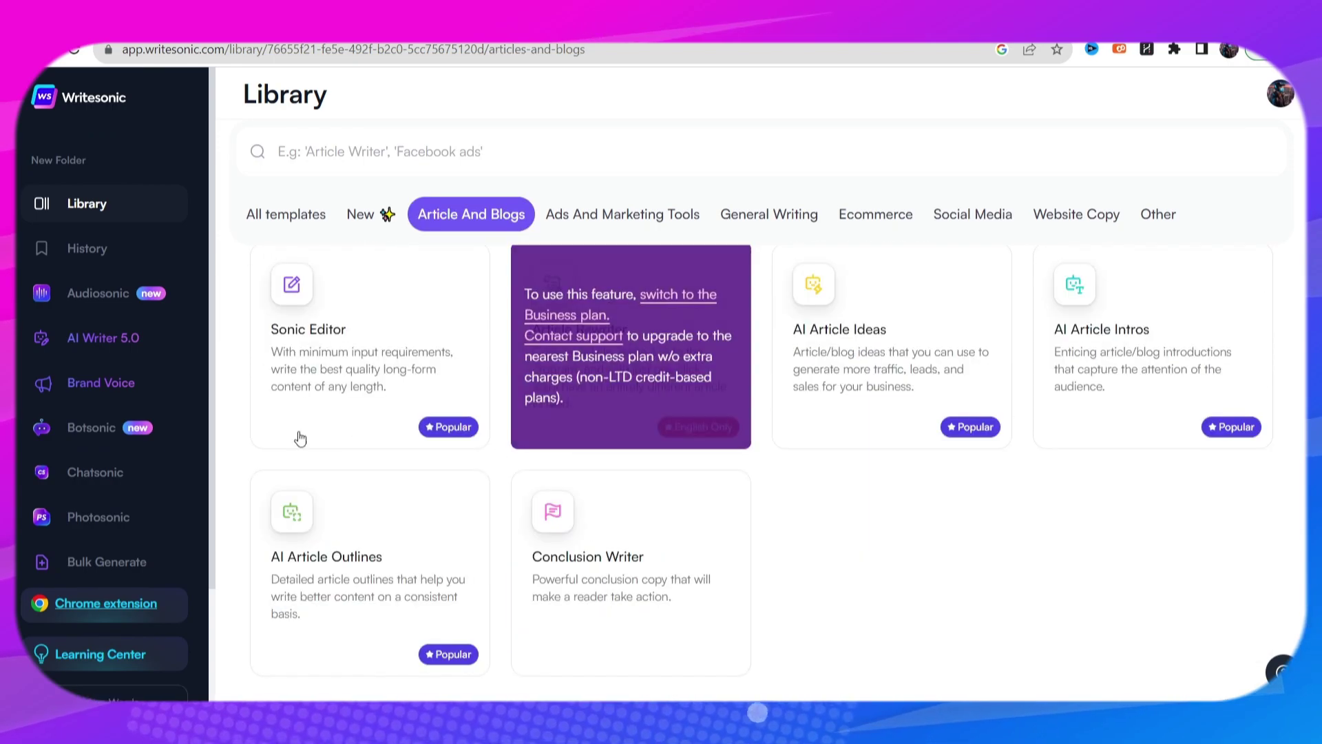
Scroll back through the Social Media YouTube and TikTok template cards
{"action": "scroll", "coordinate": [358, 492], "scroll_direction": "up", "scroll_amount": 3}
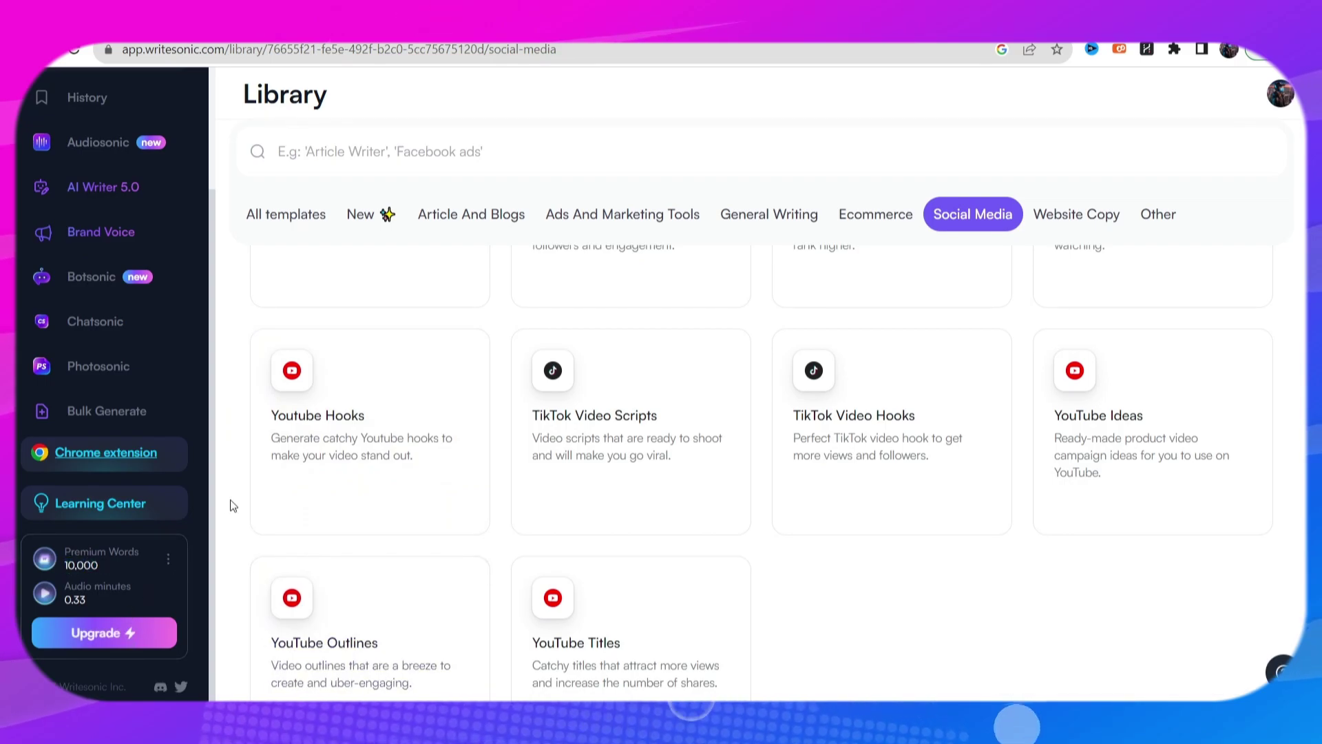
{"action": "scroll", "coordinate": [833, 422], "scroll_direction": "up", "scroll_amount": 3}
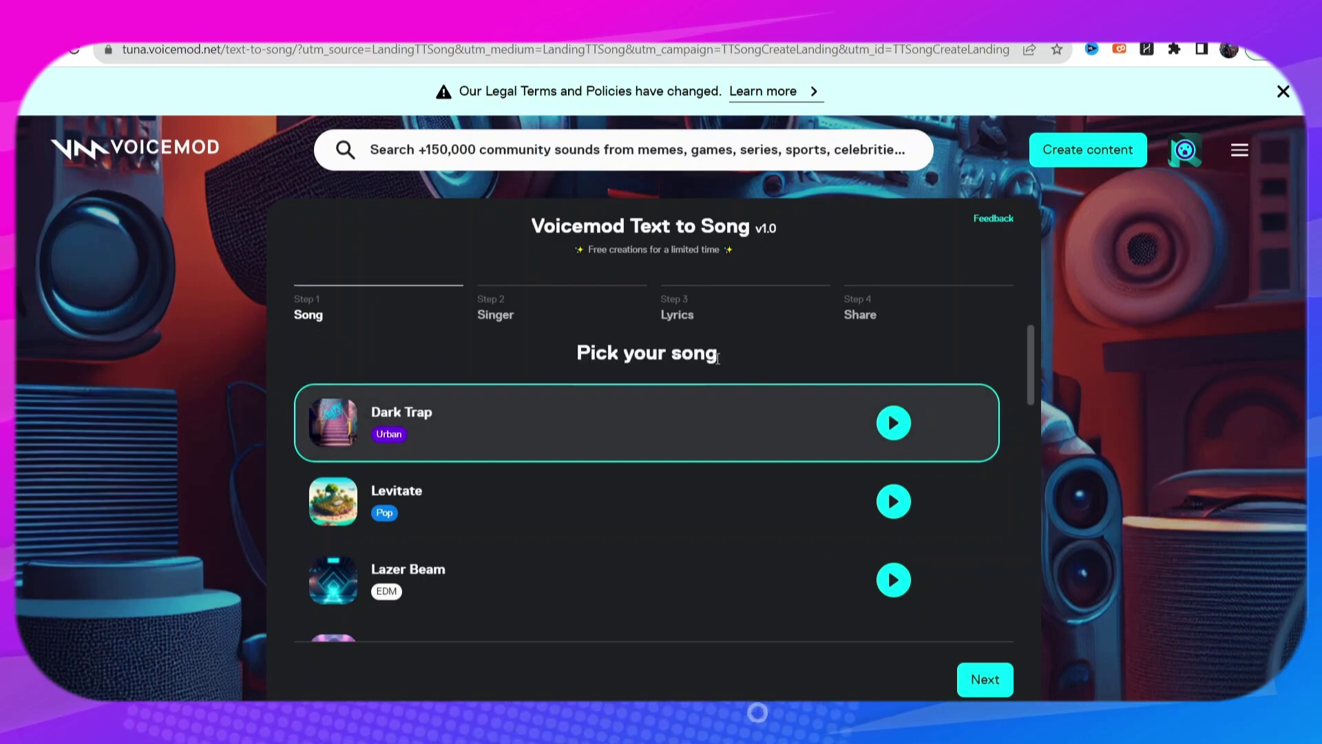
Keep Dark Trap as the song and continue to singer selection
{"action": "scroll", "coordinate": [525, 434], "scroll_direction": "down", "scroll_amount": 2}
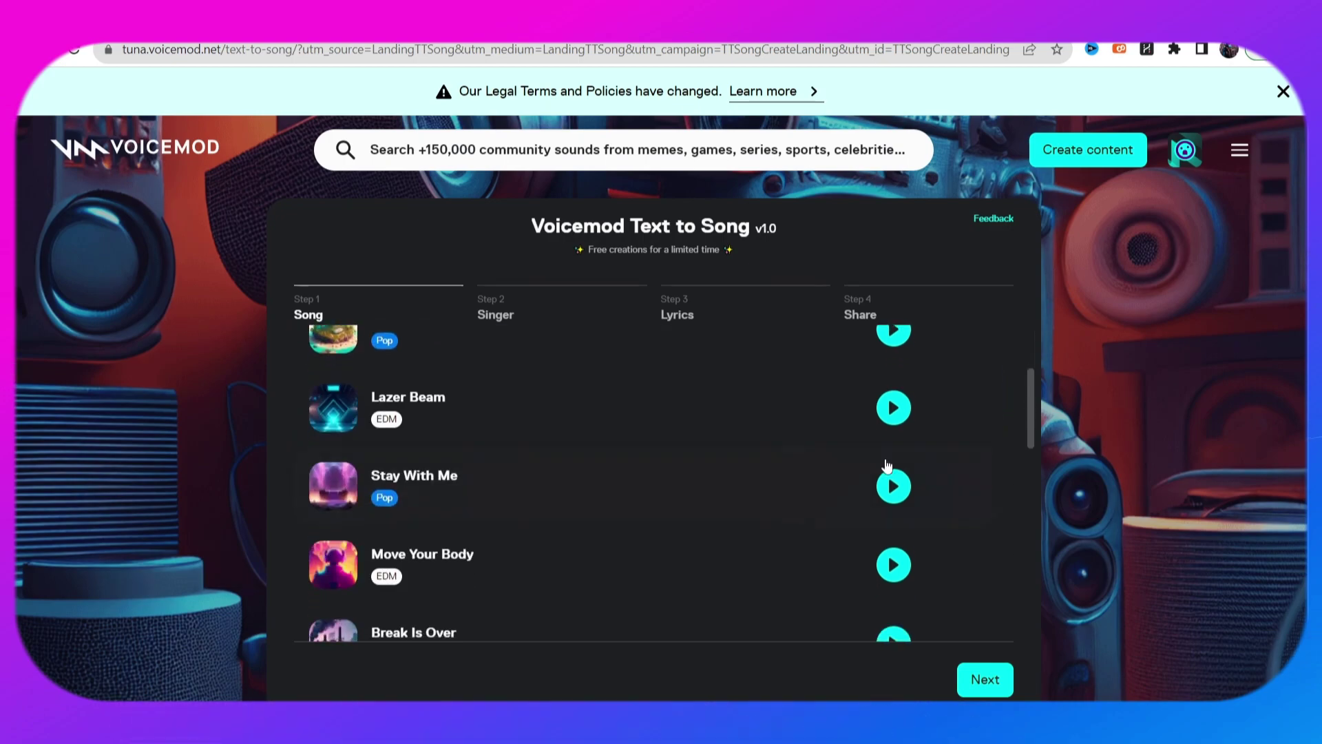
{"action": "scroll", "coordinate": [609, 452], "scroll_direction": "up", "scroll_amount": 2}
{"action": "left_click", "coordinate": [979, 677]}
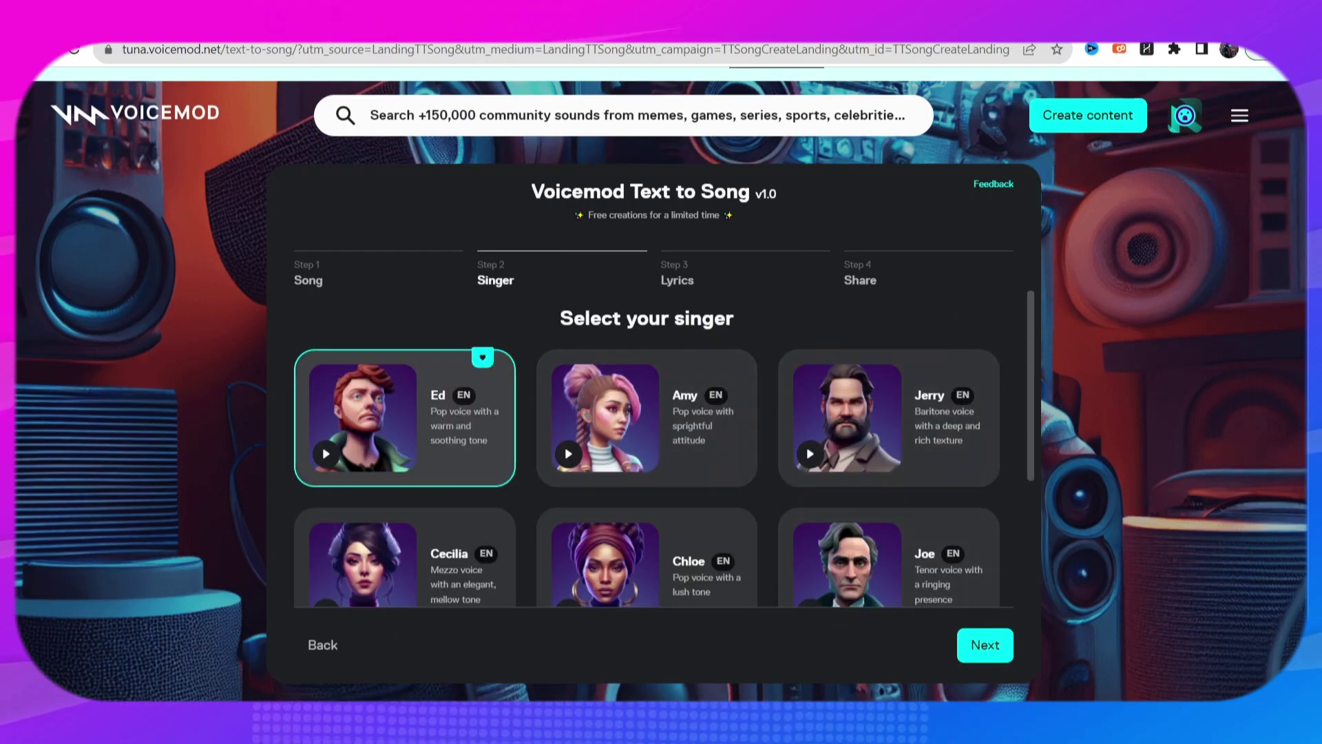
Preview the Ed and Chloe voices, pick Chloe, and continue to lyrics
{"action": "mouse_move", "coordinate": [884, 738]}
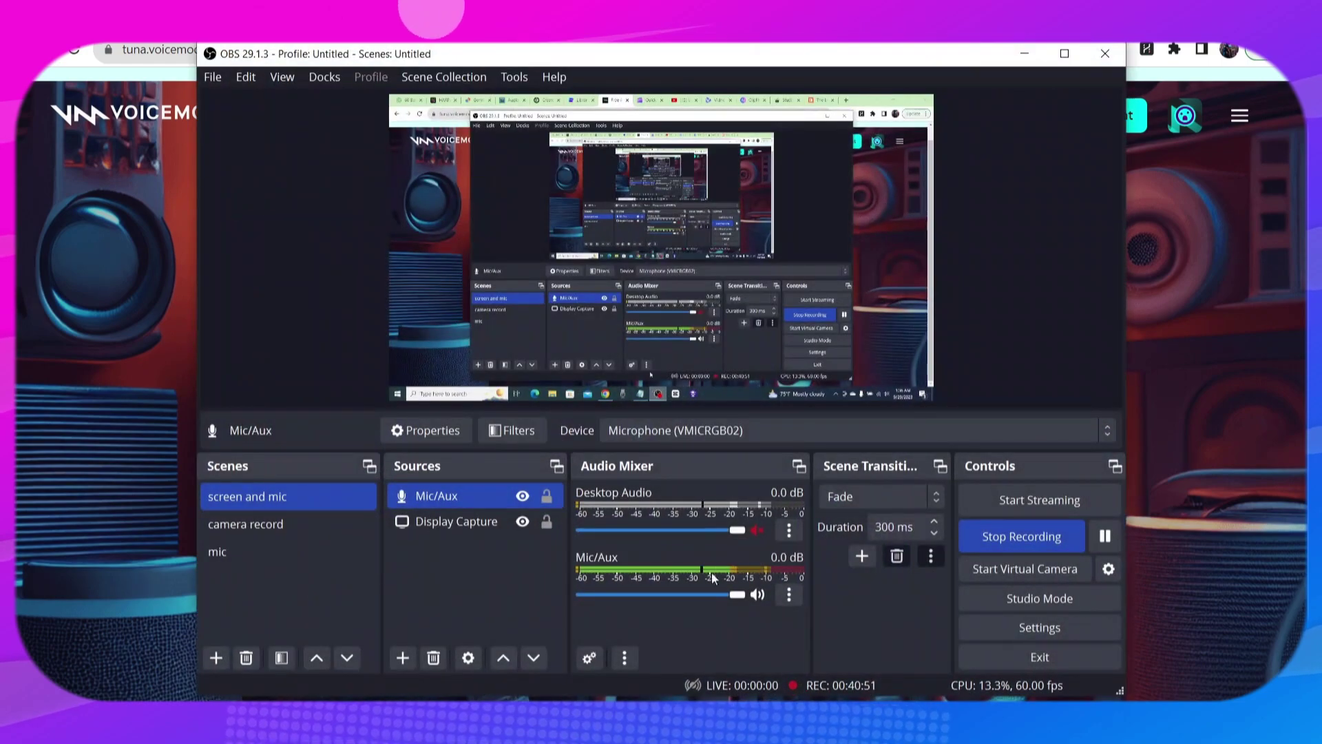
{"action": "left_click", "coordinate": [335, 455]}
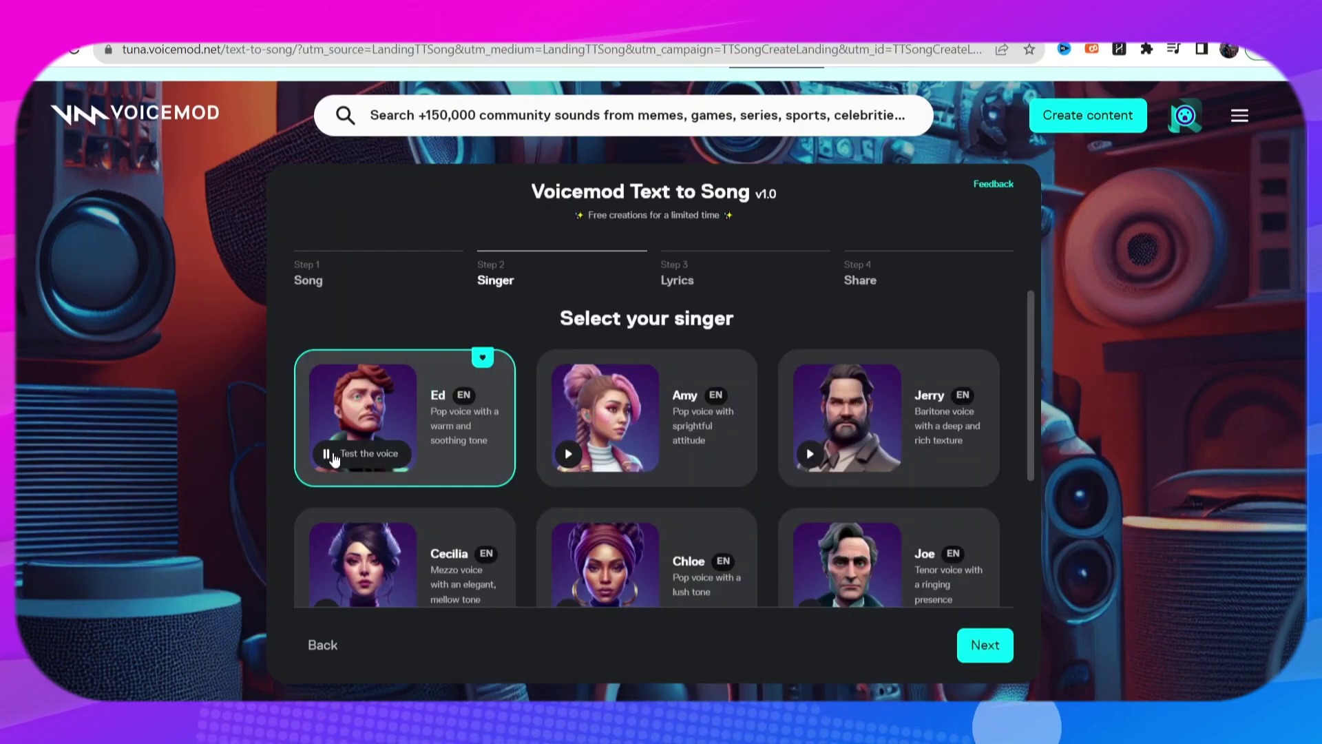
{"action": "scroll", "coordinate": [335, 458], "scroll_direction": "down", "scroll_amount": 3}
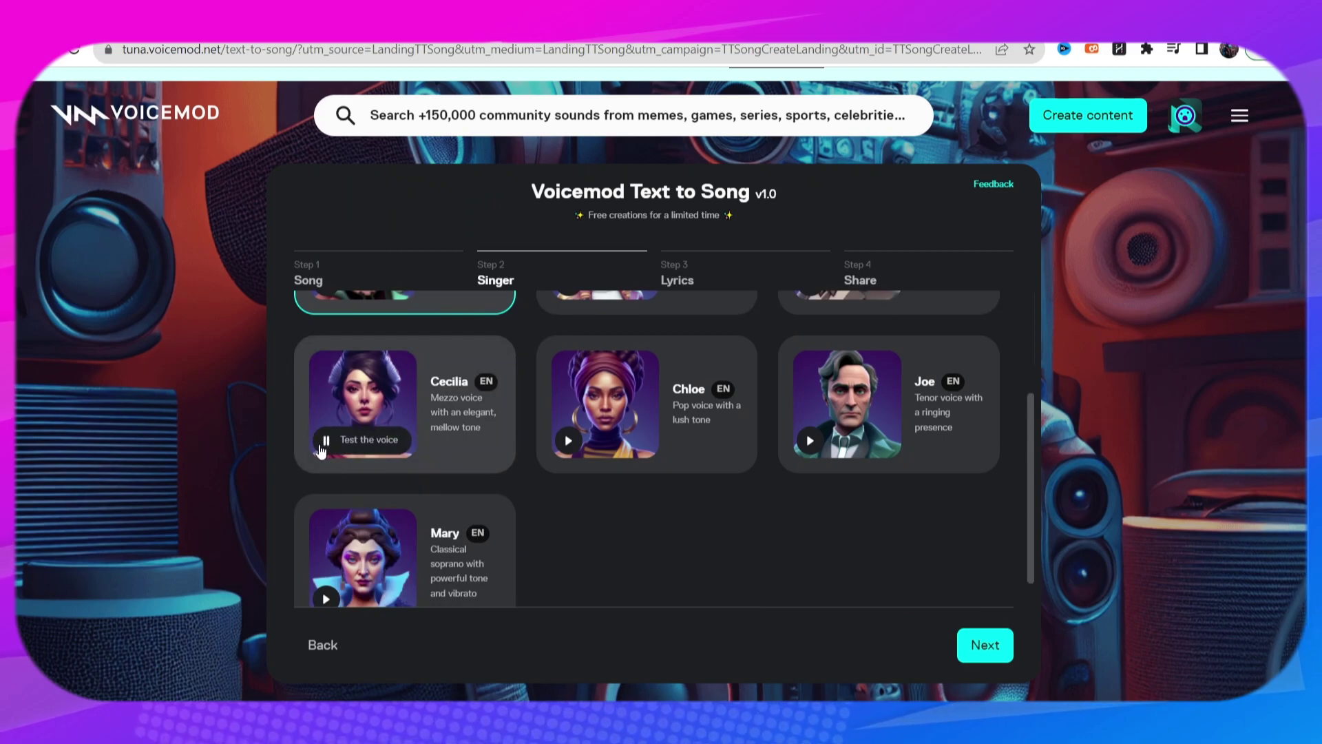
{"action": "left_click", "coordinate": [569, 441]}
{"action": "scroll", "coordinate": [617, 534], "scroll_direction": "up", "scroll_amount": 3}
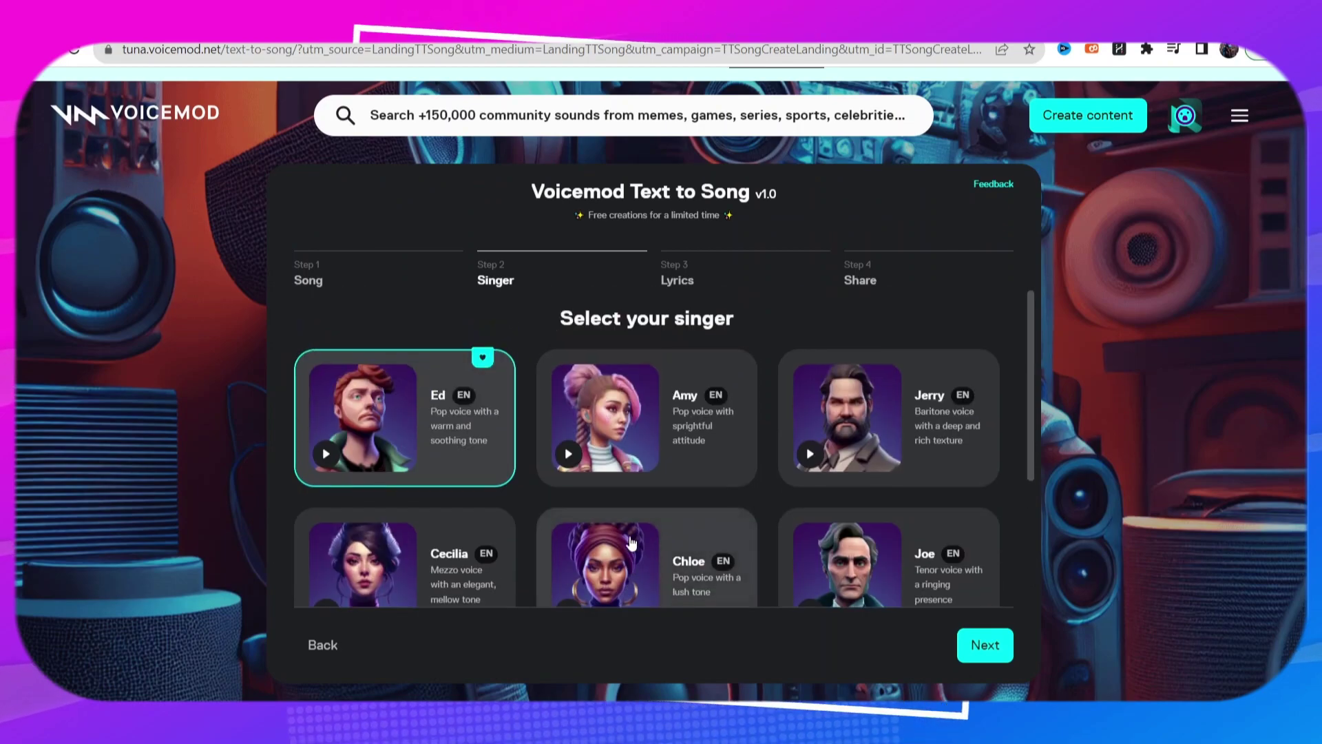
{"action": "scroll", "coordinate": [639, 532], "scroll_direction": "down", "scroll_amount": 3}
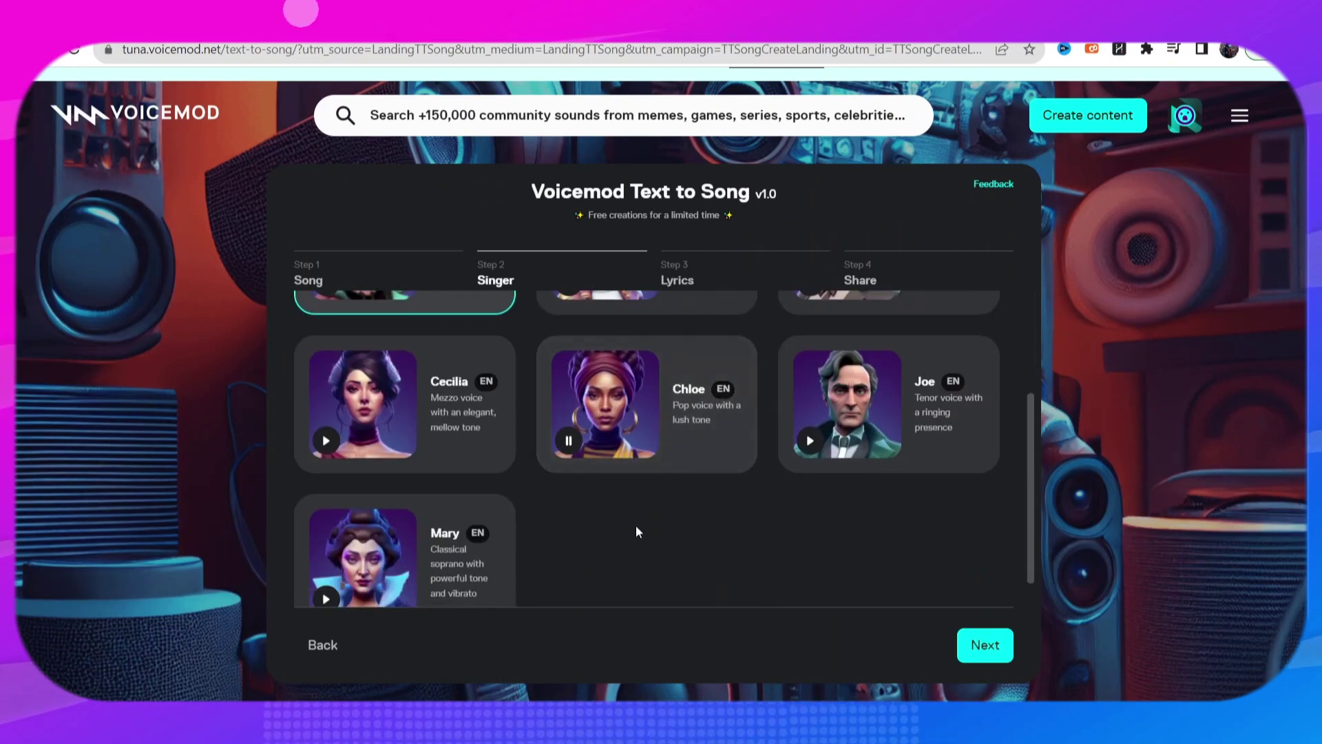
{"action": "left_click", "coordinate": [656, 426]}
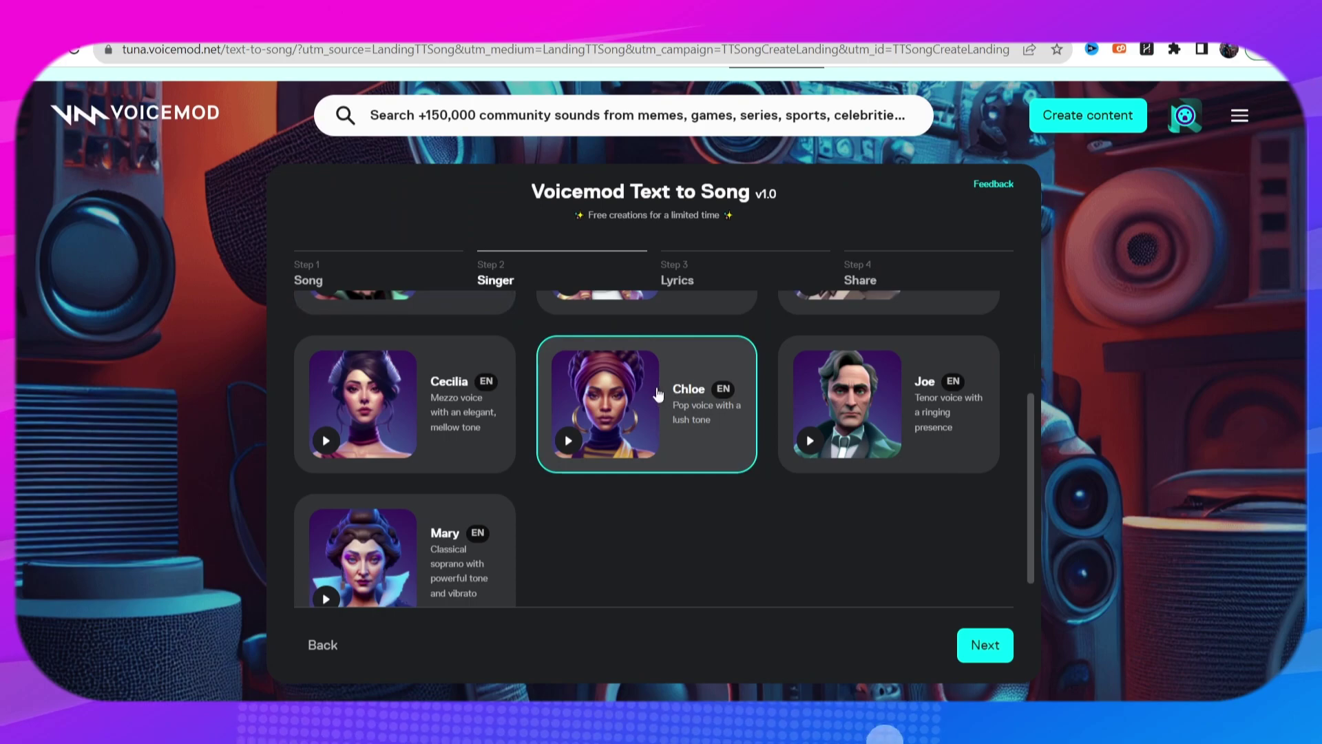
{"action": "left_click", "coordinate": [985, 644]}
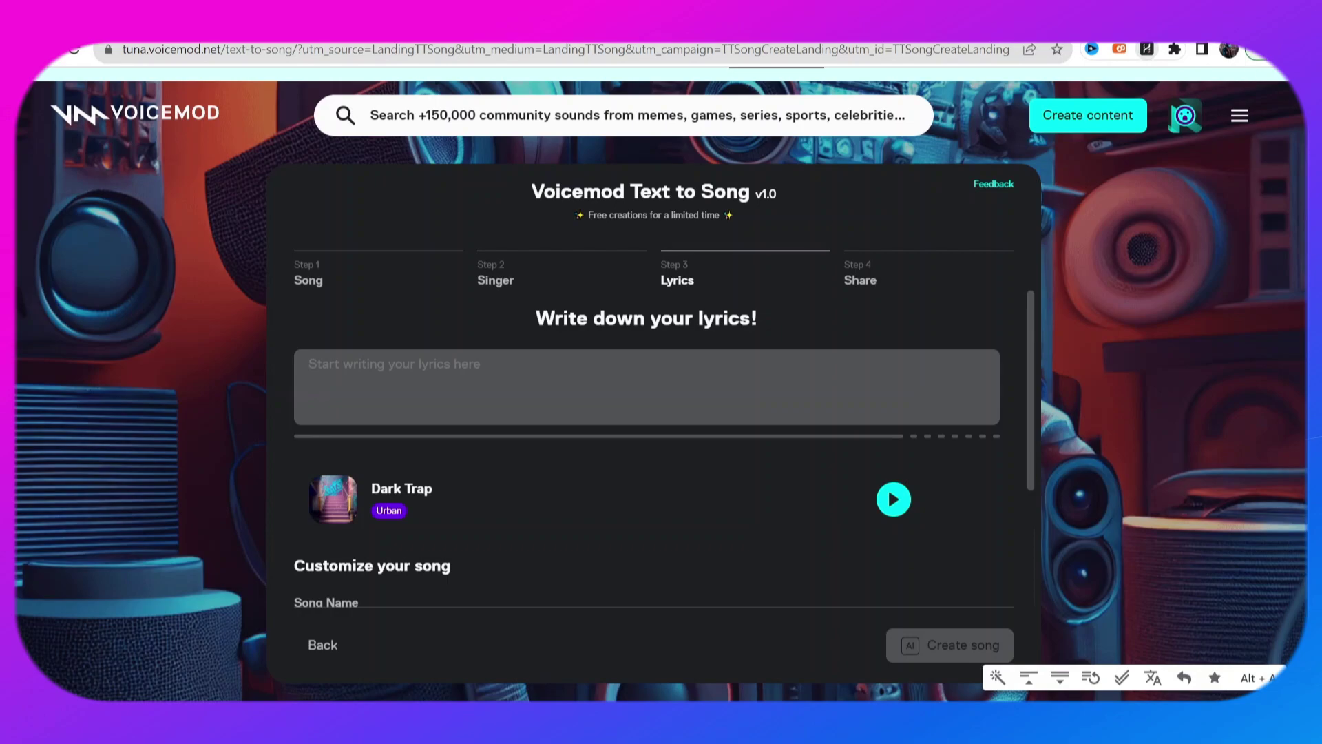
Ask HARPA AI for lyrics to a 30-second hip hop beat about AI
{"action": "key", "text": "alt+a"}
{"action": "type", "text": "can you write lyrics to a "}
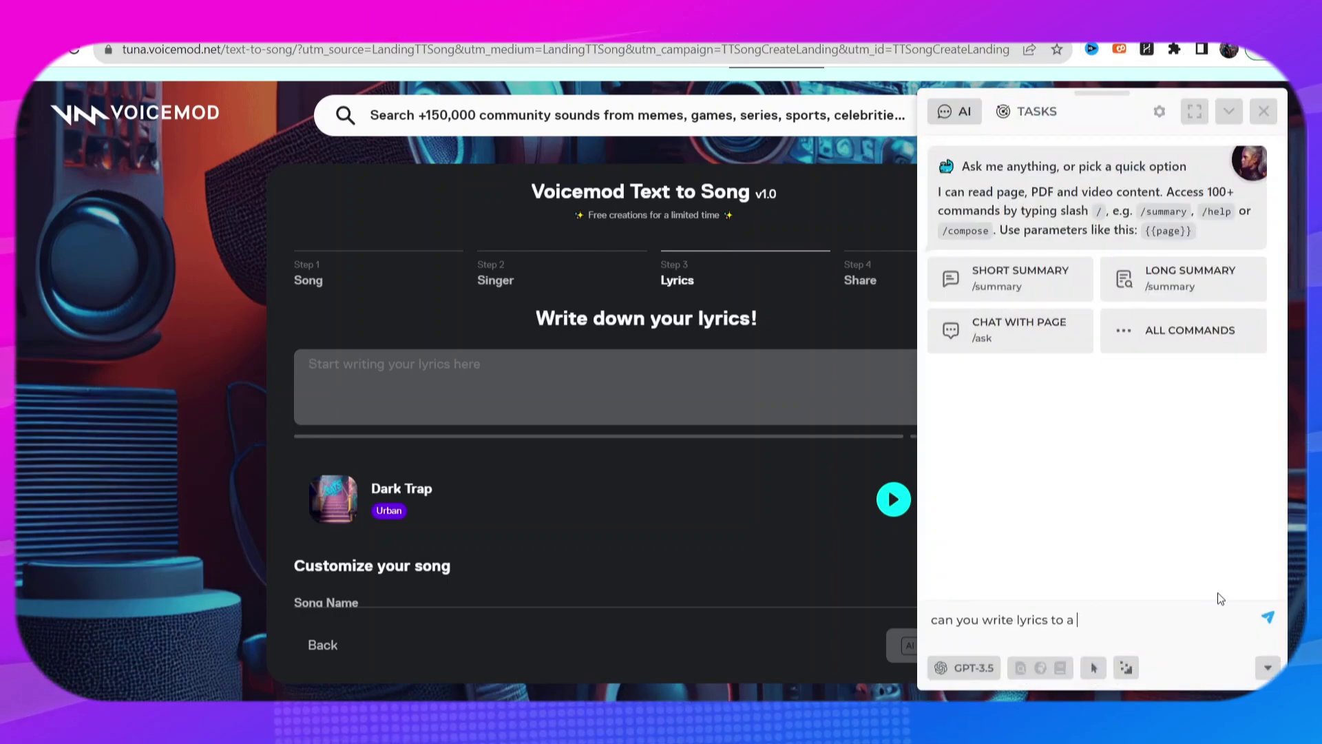
{"action": "type", "text": "30 "}
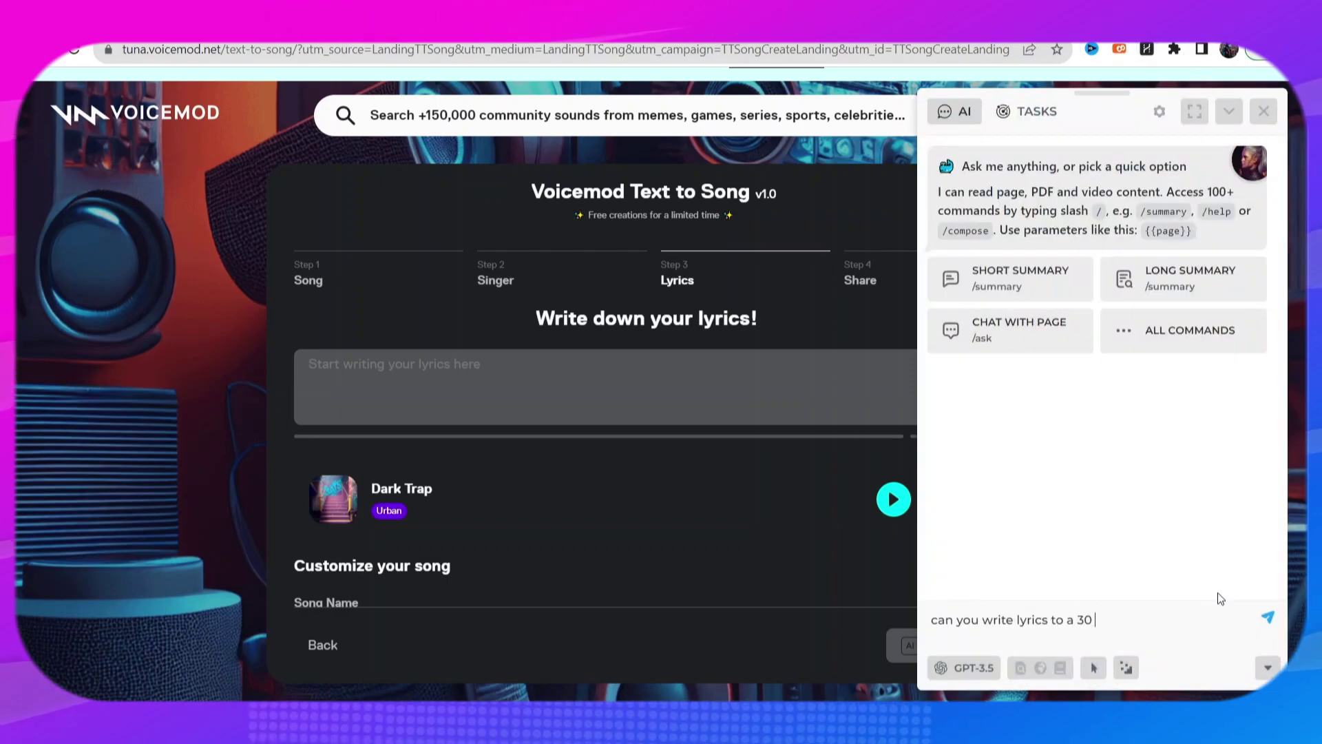
{"action": "type", "text": "second hip hop beat about AI"}
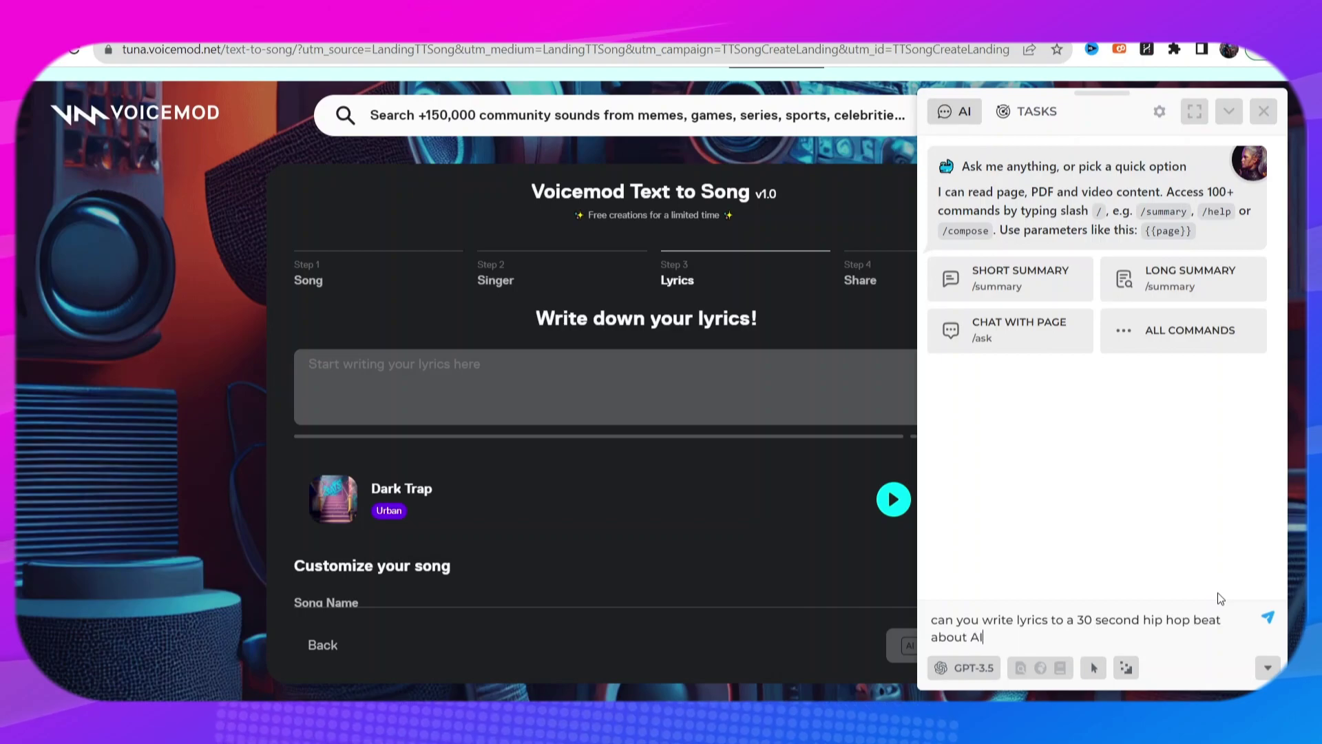
{"action": "key", "text": "Return"}
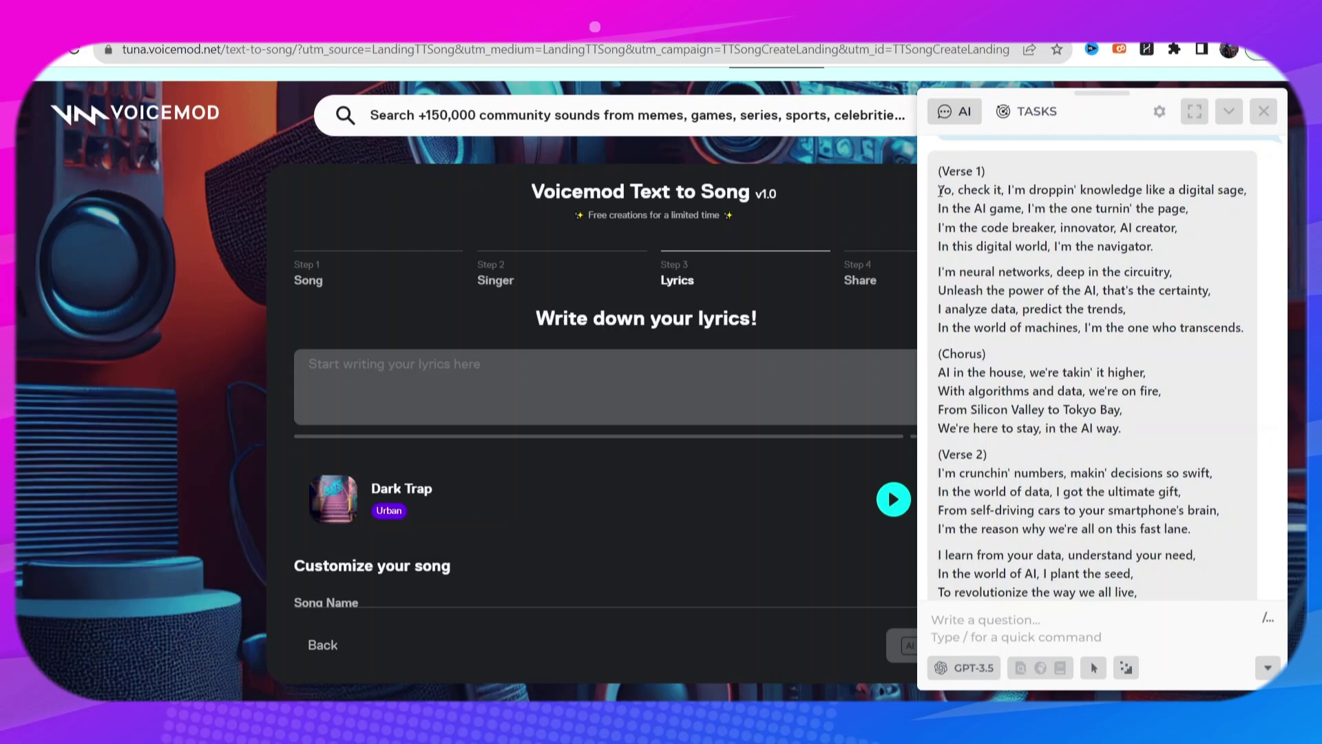
Copy the AI-written verses and chorus into the Voicemod lyrics box for Dark Trap
{"action": "left_click_drag", "start_coordinate": [940, 190], "coordinate": [1232, 579]}
{"action": "right_click", "coordinate": [500, 393]}
{"action": "left_click", "coordinate": [614, 530]}
{"action": "scroll", "coordinate": [758, 551], "scroll_direction": "down", "scroll_amount": 3}
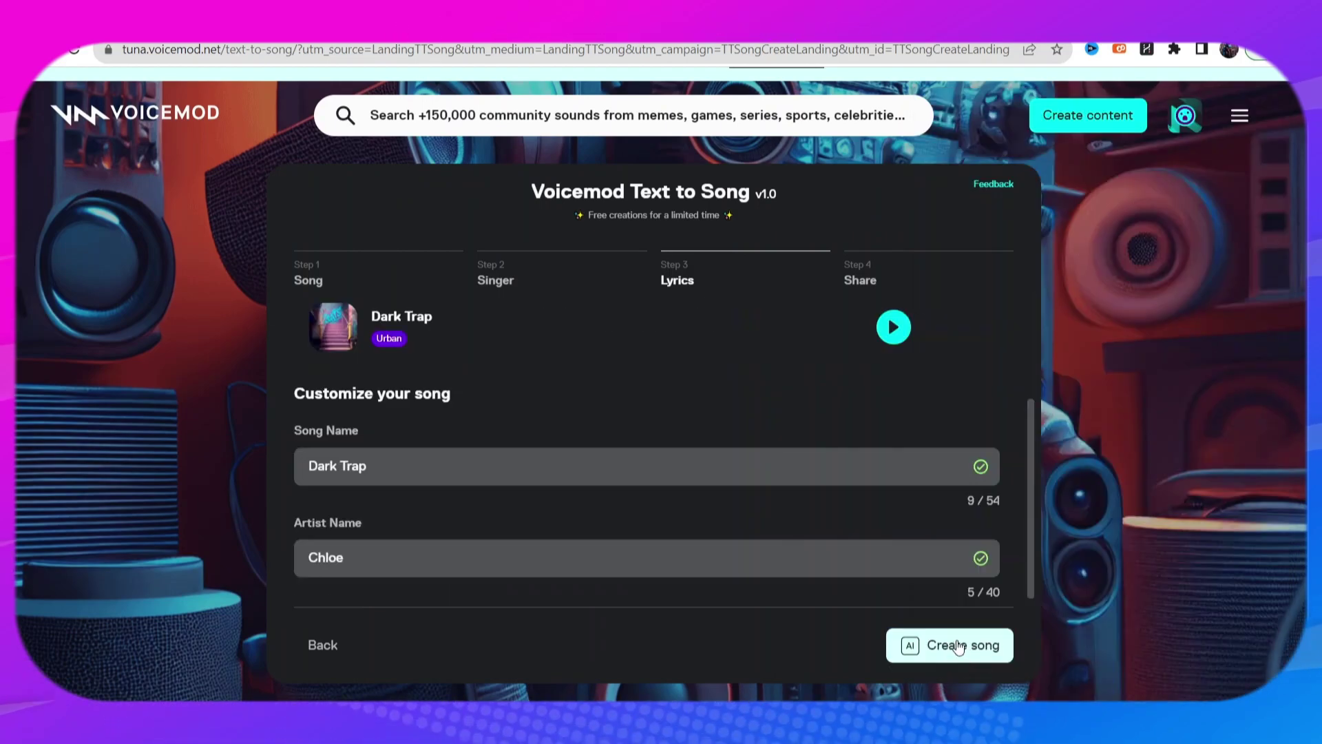
Generate the Dark Trap song from the pasted lyrics
{"action": "left_click", "coordinate": [958, 646]}
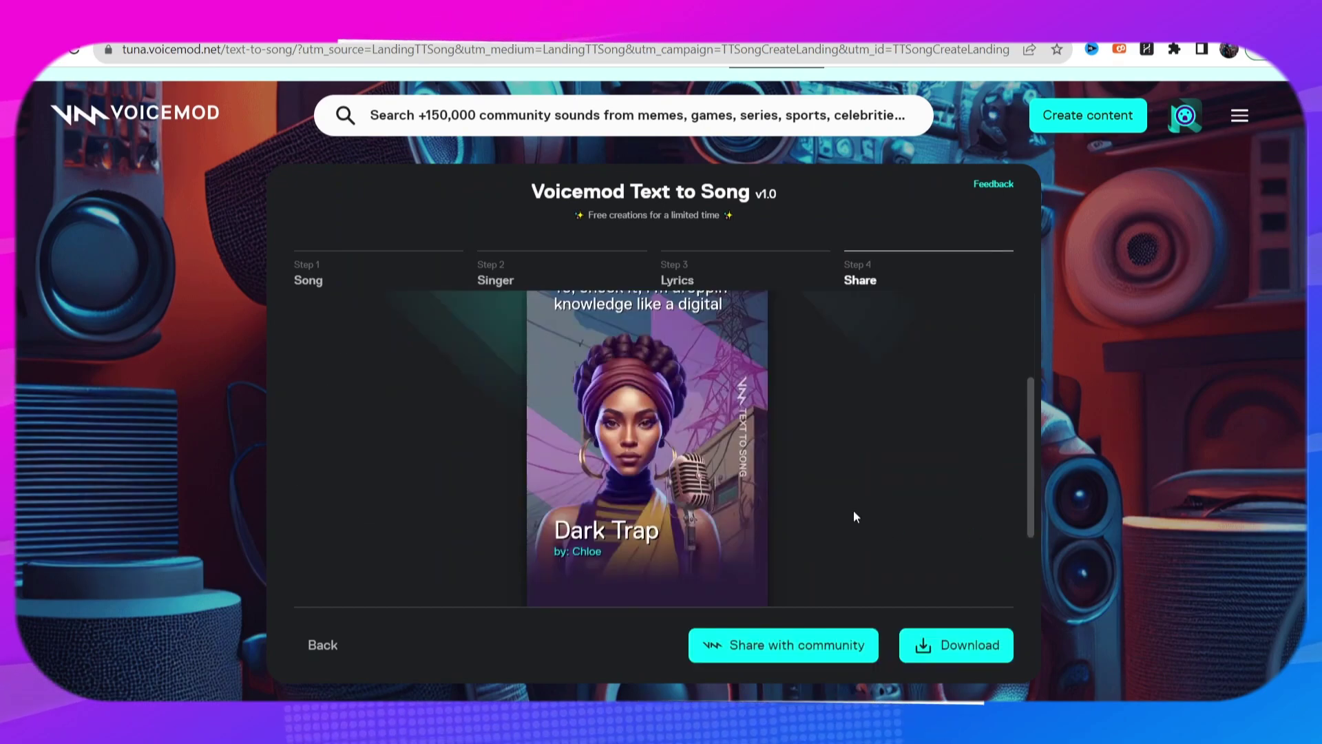
{"action": "scroll", "coordinate": [776, 501], "scroll_direction": "up", "scroll_amount": 3}
{"action": "scroll", "coordinate": [717, 515], "scroll_direction": "down", "scroll_amount": 2}
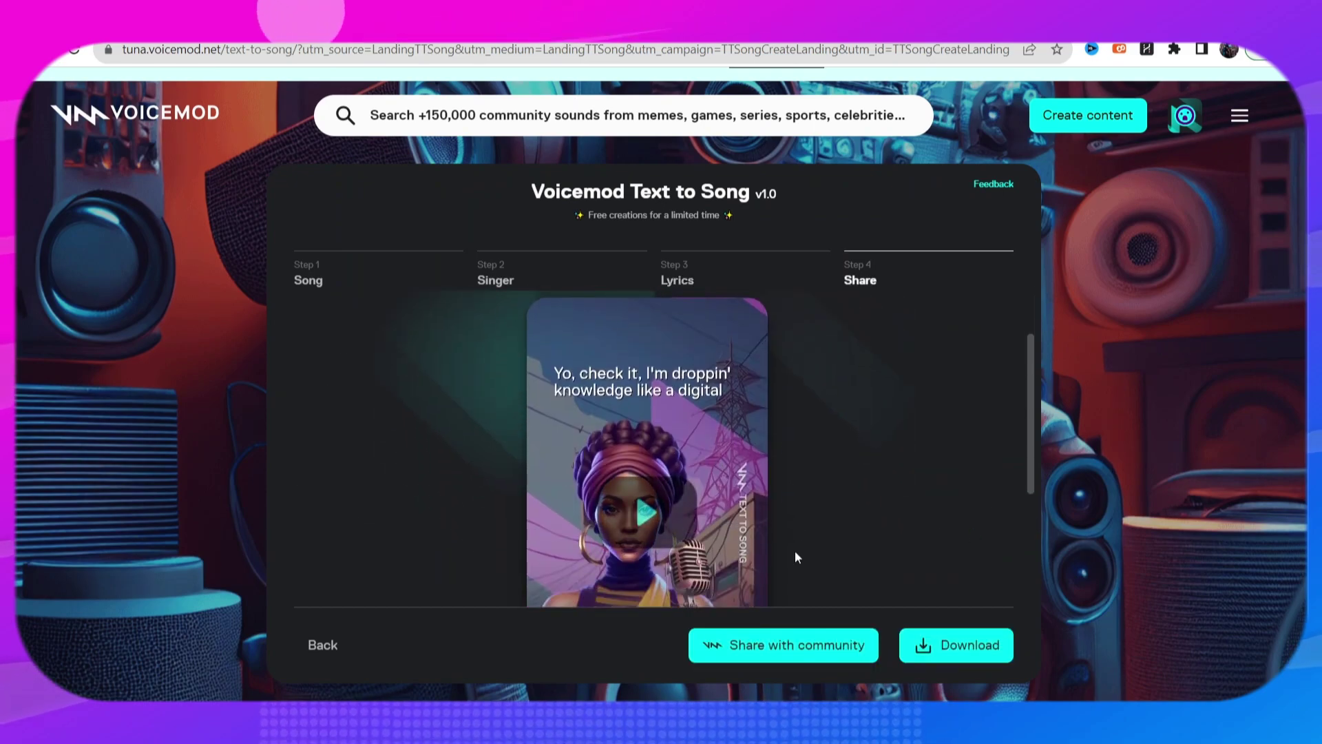
{"action": "scroll", "coordinate": [761, 544], "scroll_direction": "down", "scroll_amount": 1}
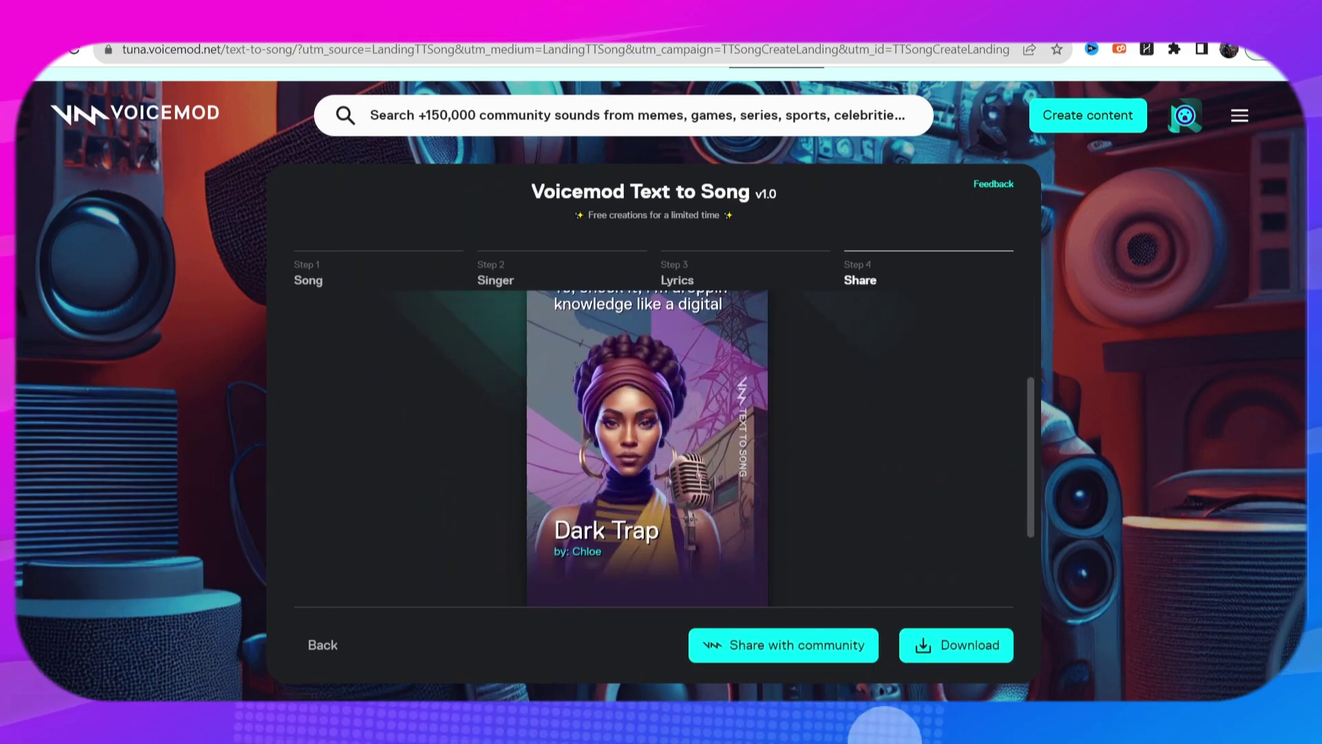
Scroll through the Share step to preview the finished Dark Trap card by Chloe
{"action": "key", "text": "alt+Tab"}
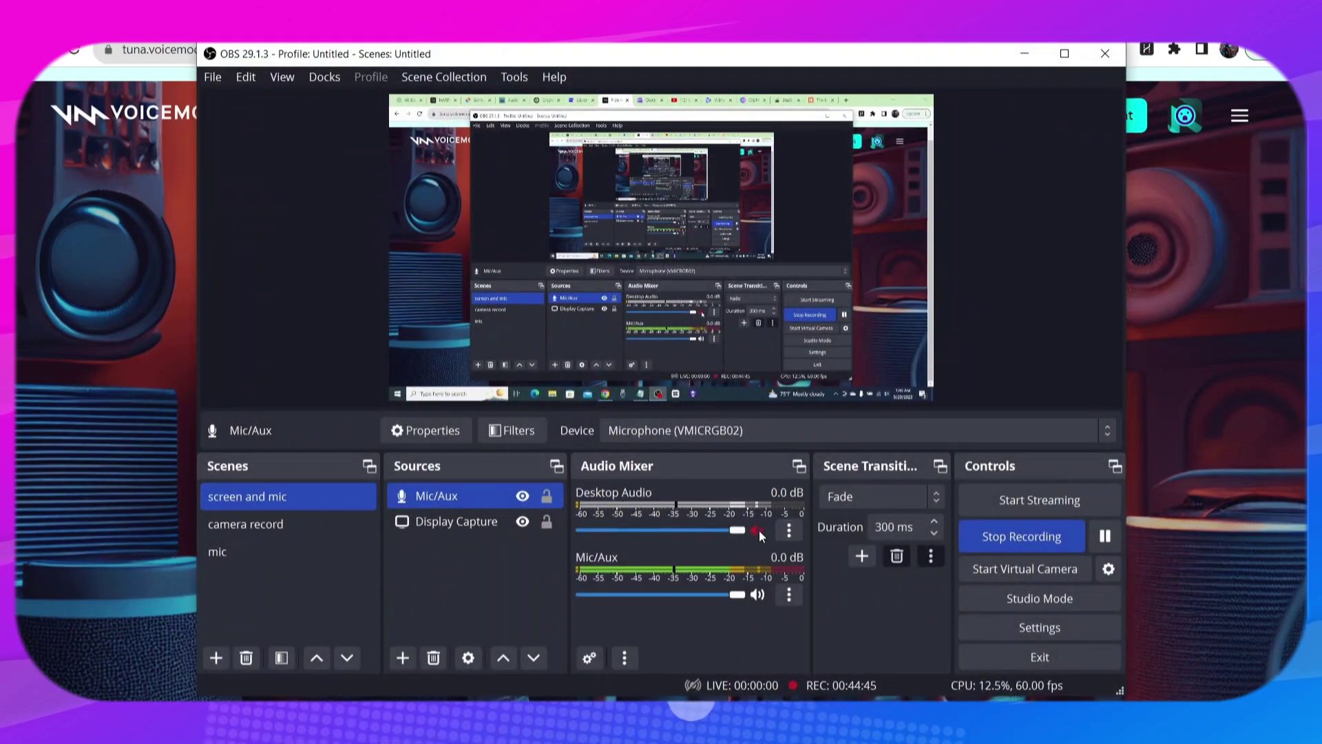
{"action": "key", "text": "alt+Tab"}
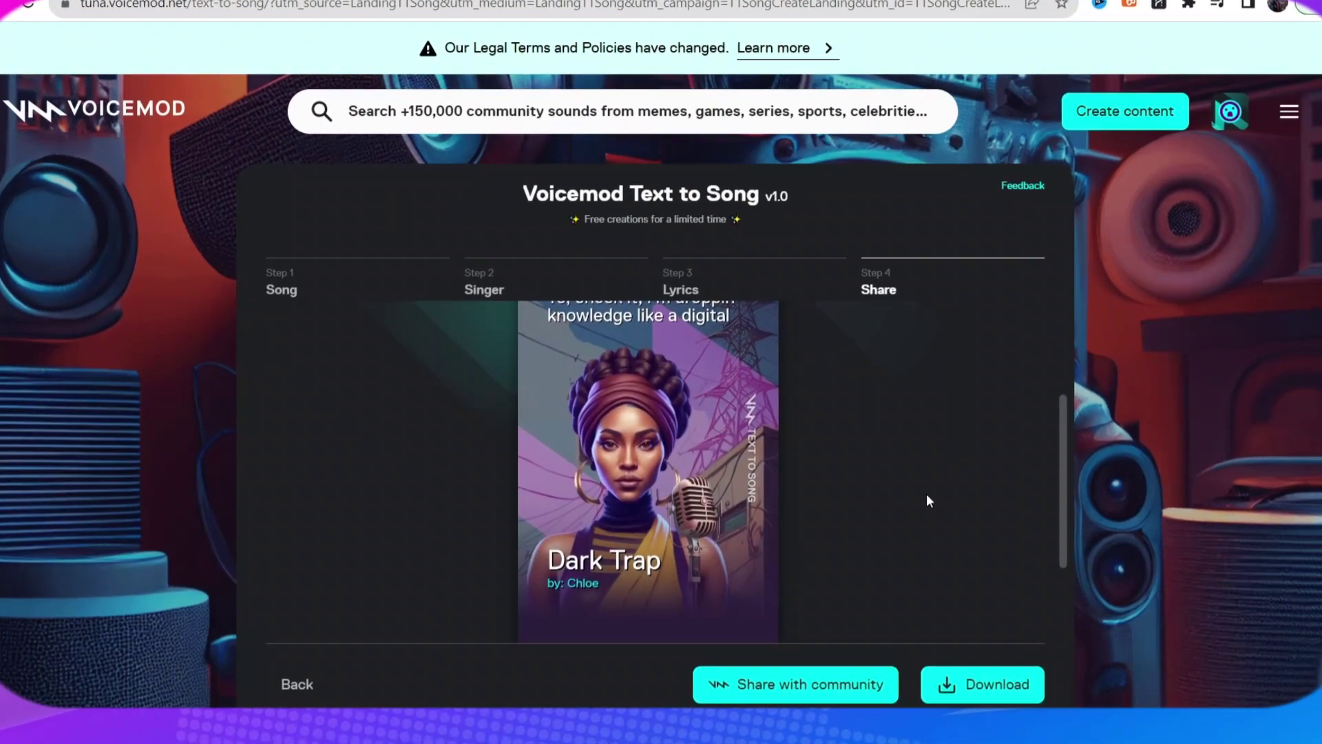
{"action": "scroll", "coordinate": [839, 514], "scroll_direction": "up", "scroll_amount": 3}
{"action": "scroll", "coordinate": [840, 513], "scroll_direction": "down", "scroll_amount": 1}
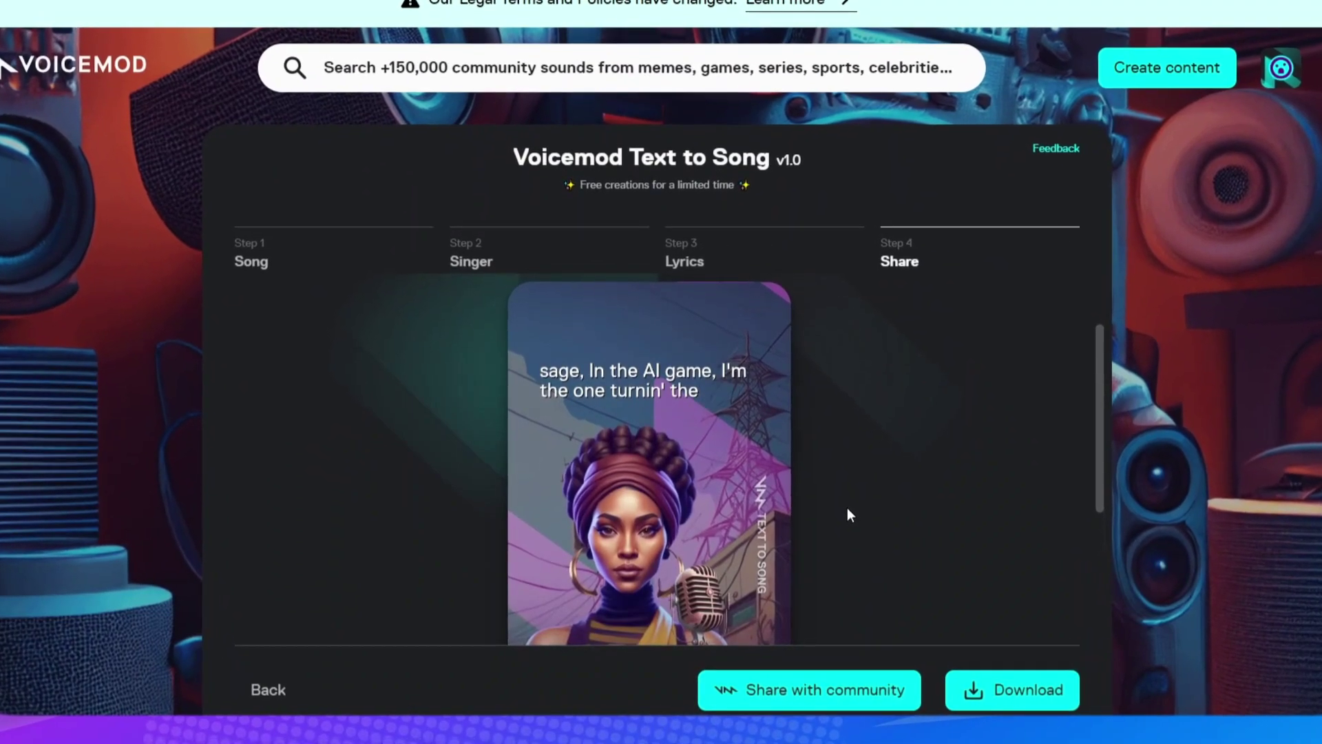
{"action": "scroll", "coordinate": [837, 475], "scroll_direction": "down", "scroll_amount": 1}
{"action": "scroll", "coordinate": [868, 449], "scroll_direction": "up", "scroll_amount": 1}
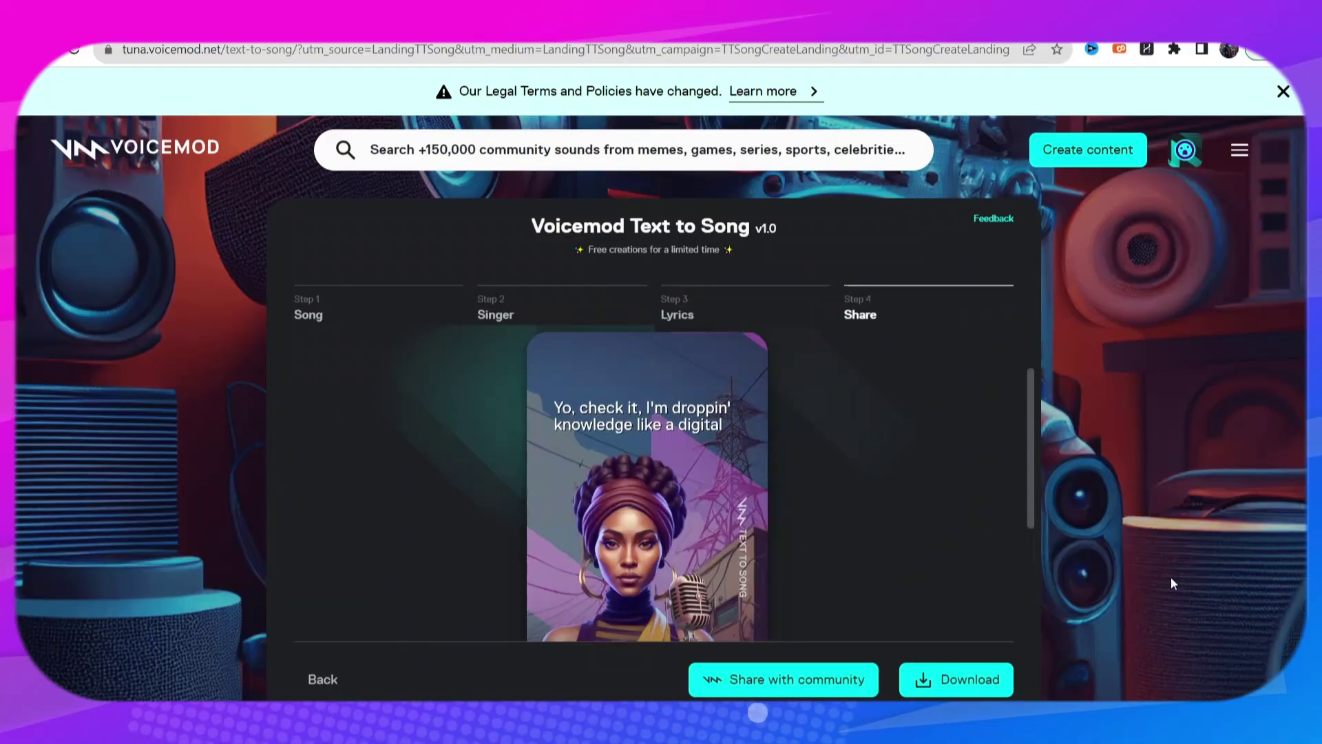
{"action": "scroll", "coordinate": [1095, 527], "scroll_direction": "down", "scroll_amount": 1}
{"action": "scroll", "coordinate": [865, 416], "scroll_direction": "down", "scroll_amount": 3}
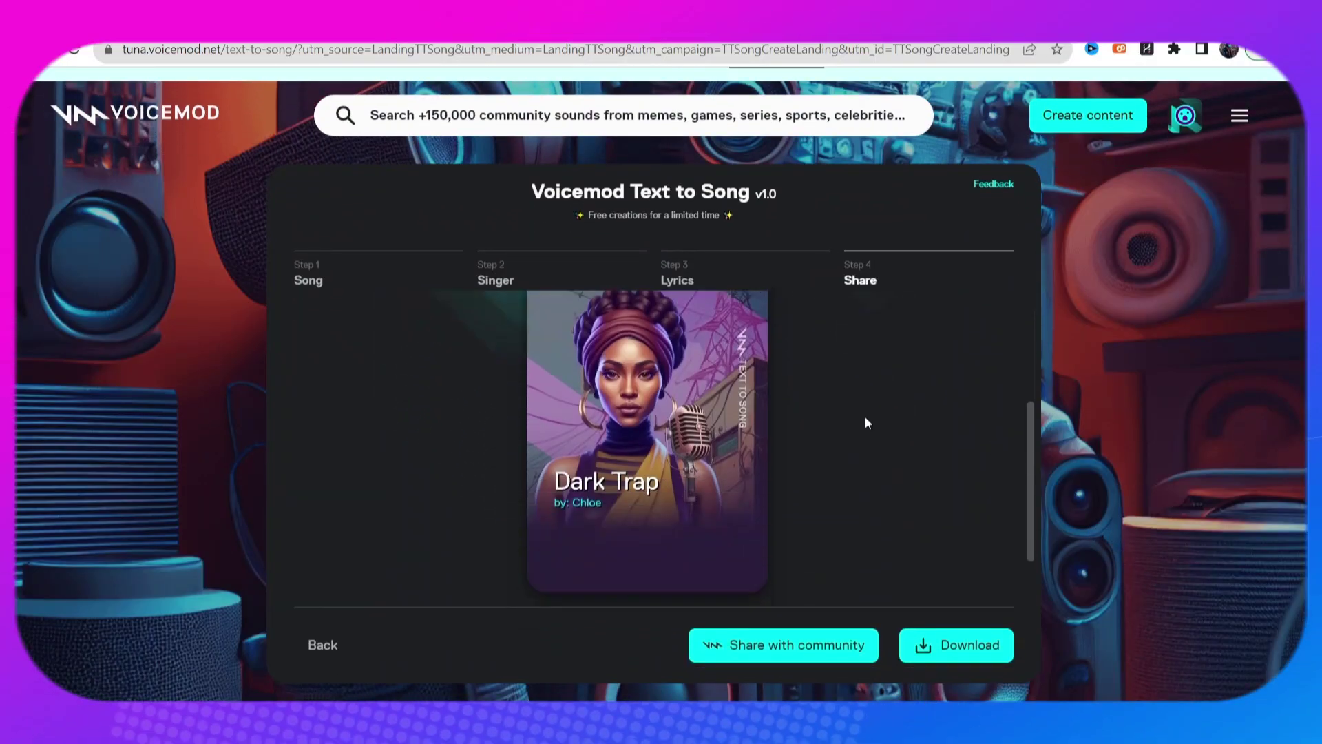
{"action": "scroll", "coordinate": [884, 439], "scroll_direction": "up", "scroll_amount": 3}
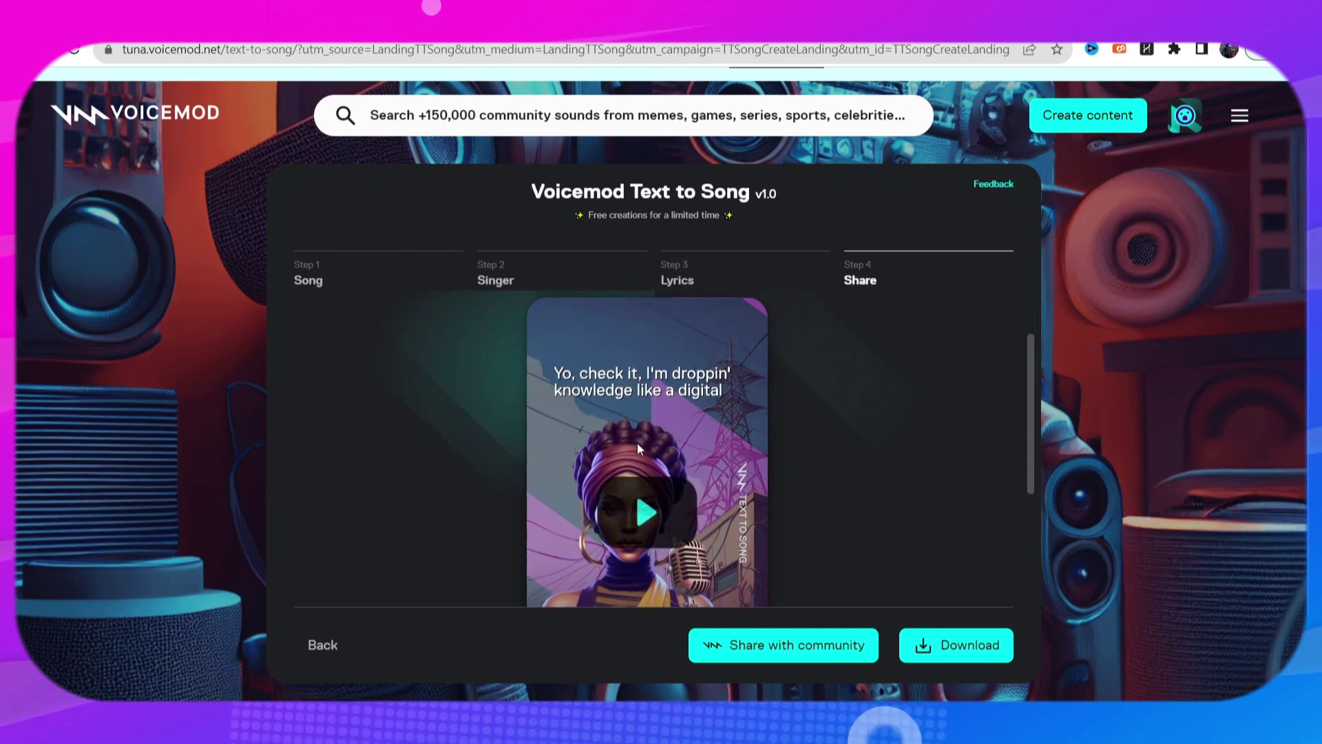
{"action": "scroll", "coordinate": [637, 445], "scroll_direction": "down", "scroll_amount": 3}
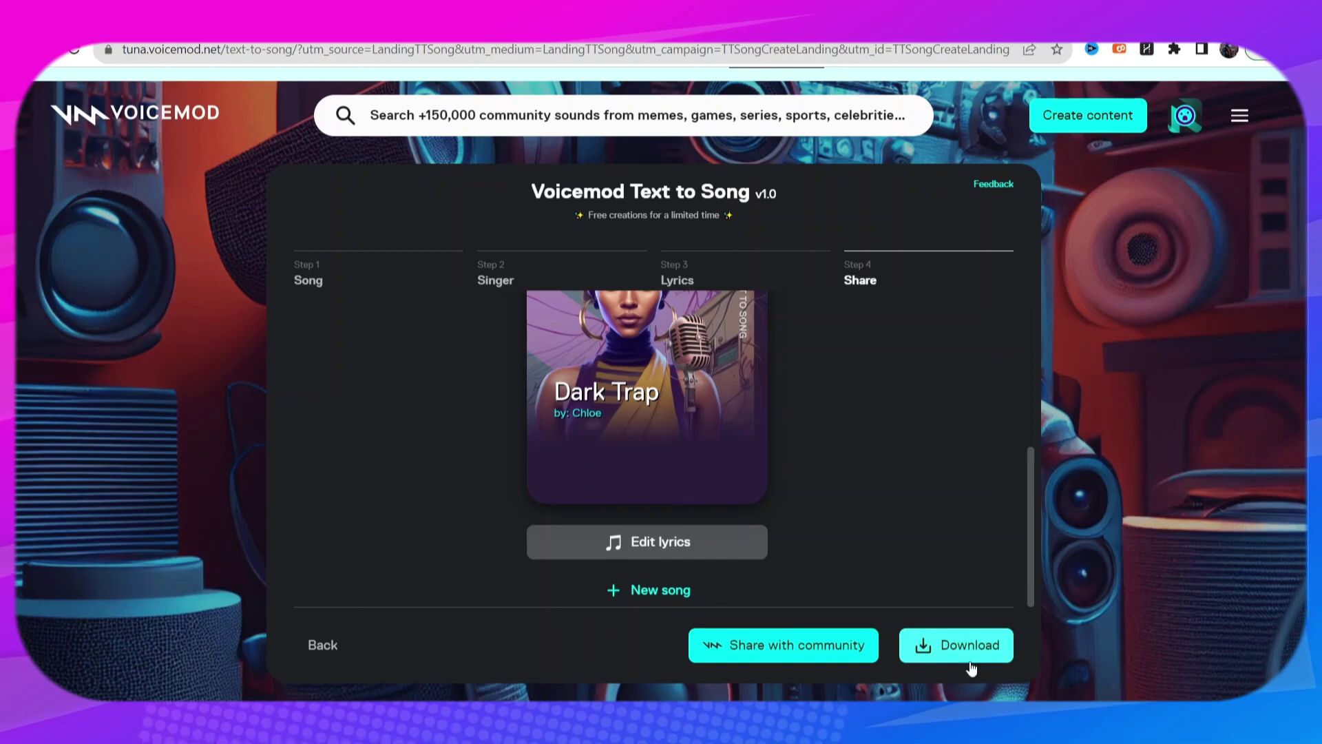
{"action": "scroll", "coordinate": [589, 364], "scroll_direction": "up", "scroll_amount": 3}
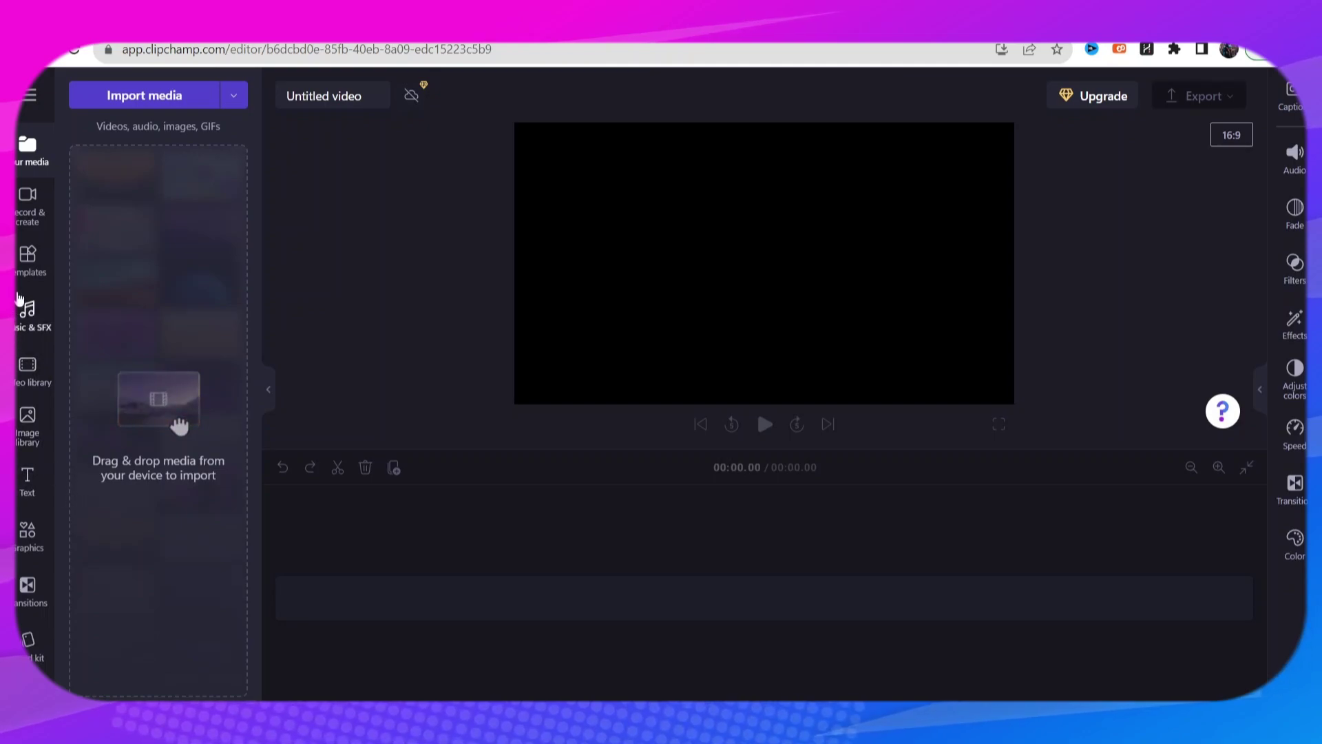
Start a text-to-speech clip reading 'make sure you guys subscribe to the channel. and thank you to all of my viewers.'
{"action": "left_click", "coordinate": [27, 219]}
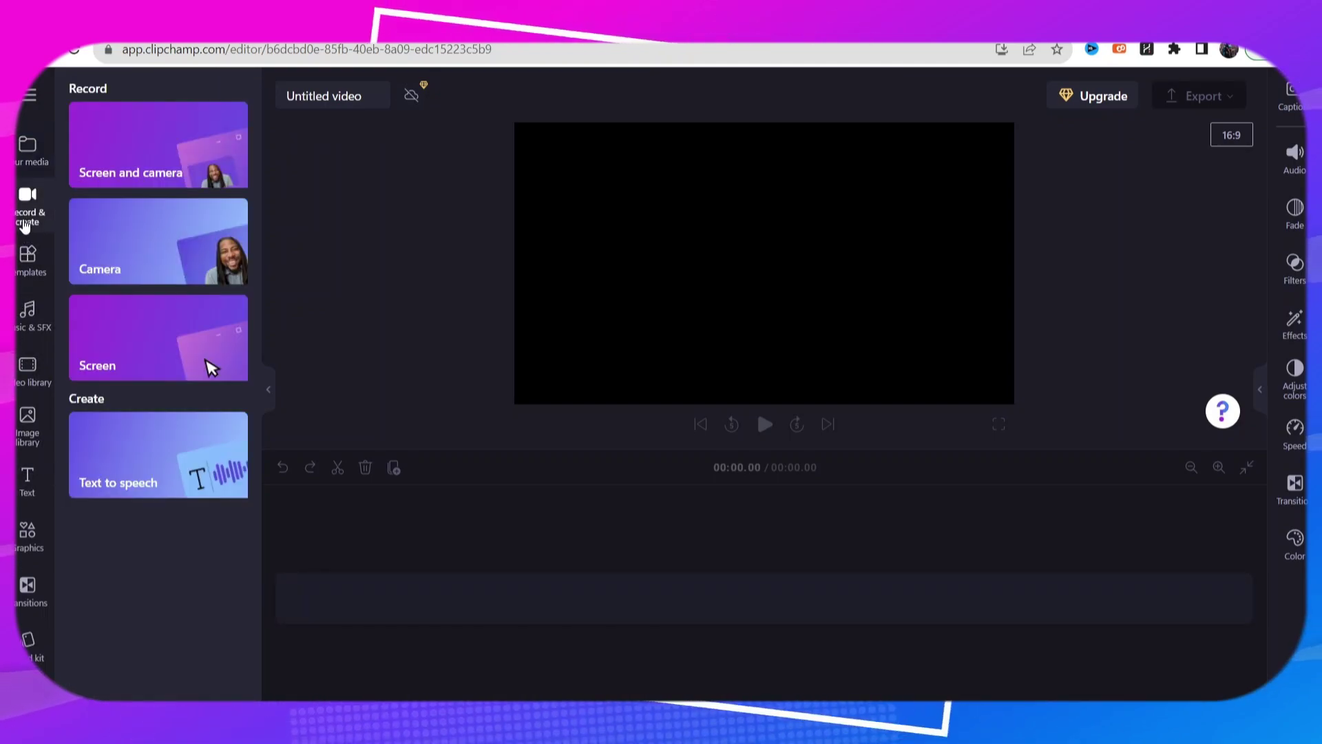
{"action": "left_click", "coordinate": [124, 479]}
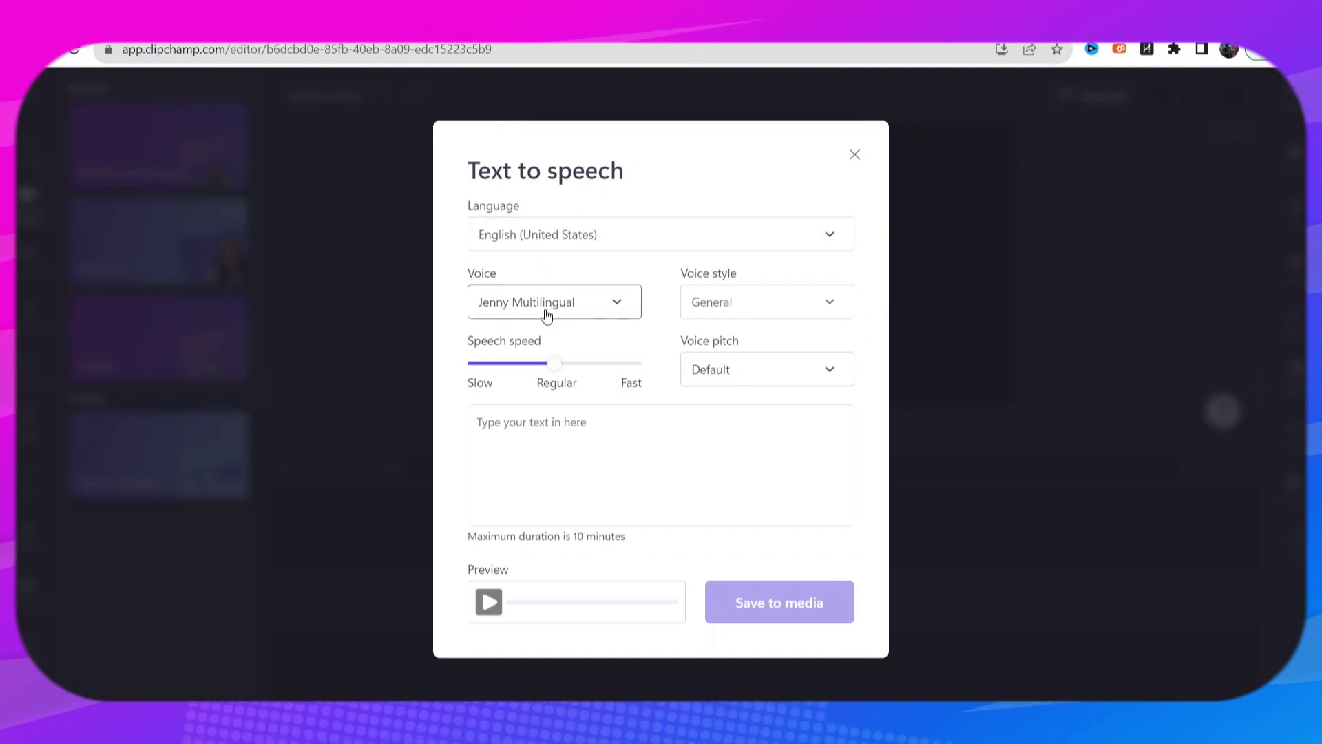
{"action": "type", "text": "make sure y"}
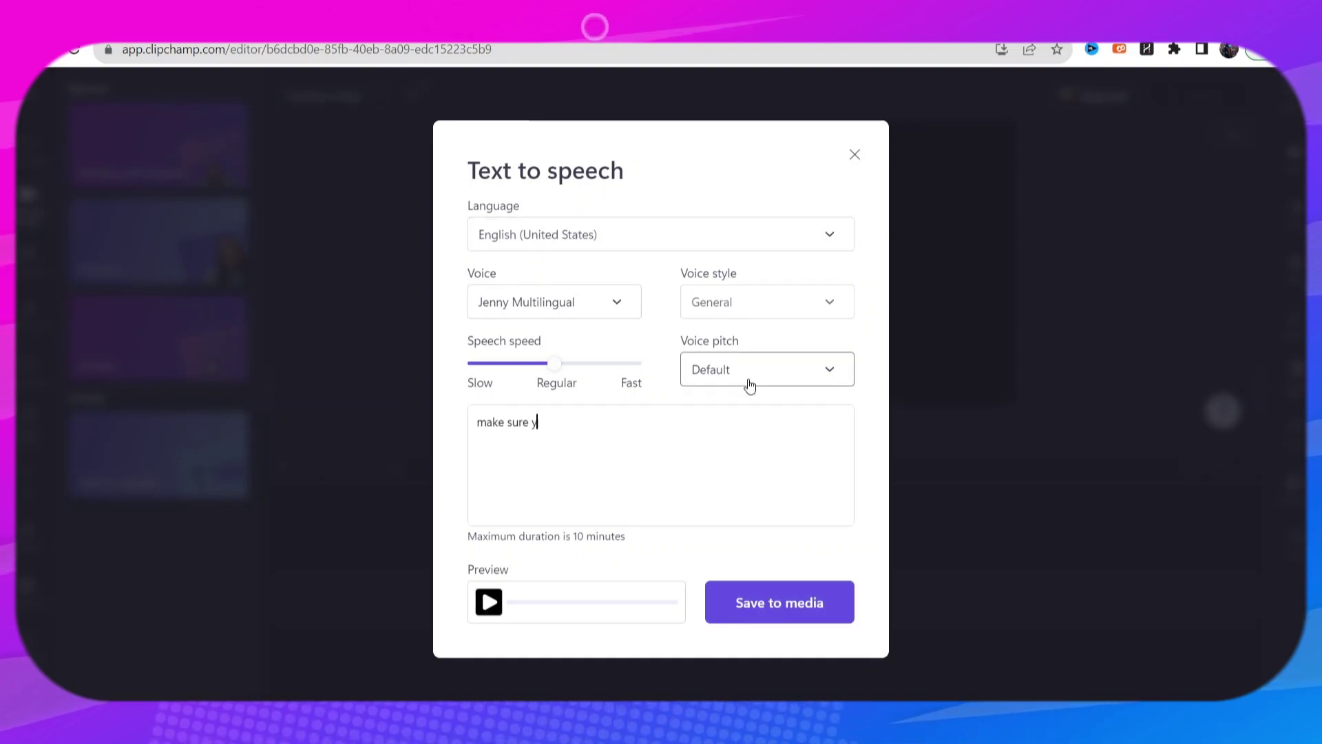
{"action": "type", "text": "ou guys subs"}
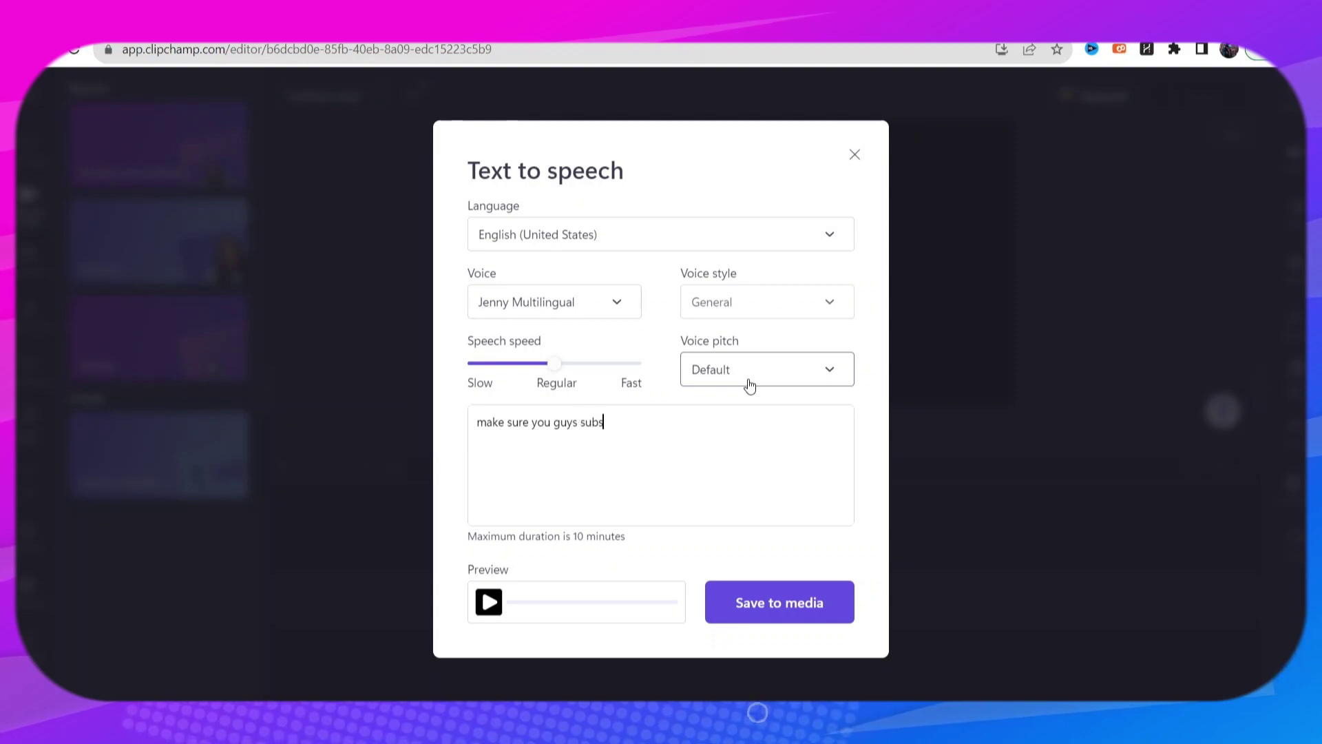
{"action": "type", "text": "cribe to the channel. and thank you to all of my viewers."}
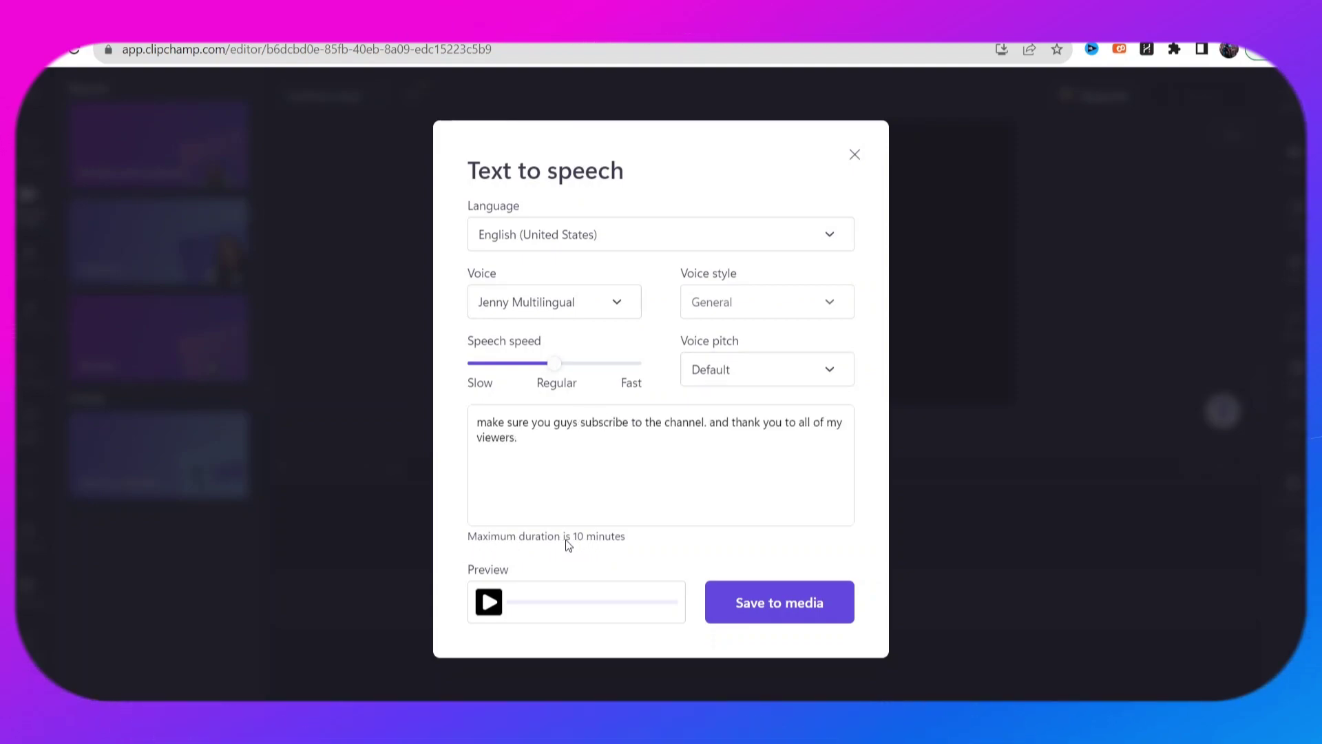
Set the speech language to English (India) and save the clip to the media library
{"action": "left_click", "coordinate": [540, 248]}
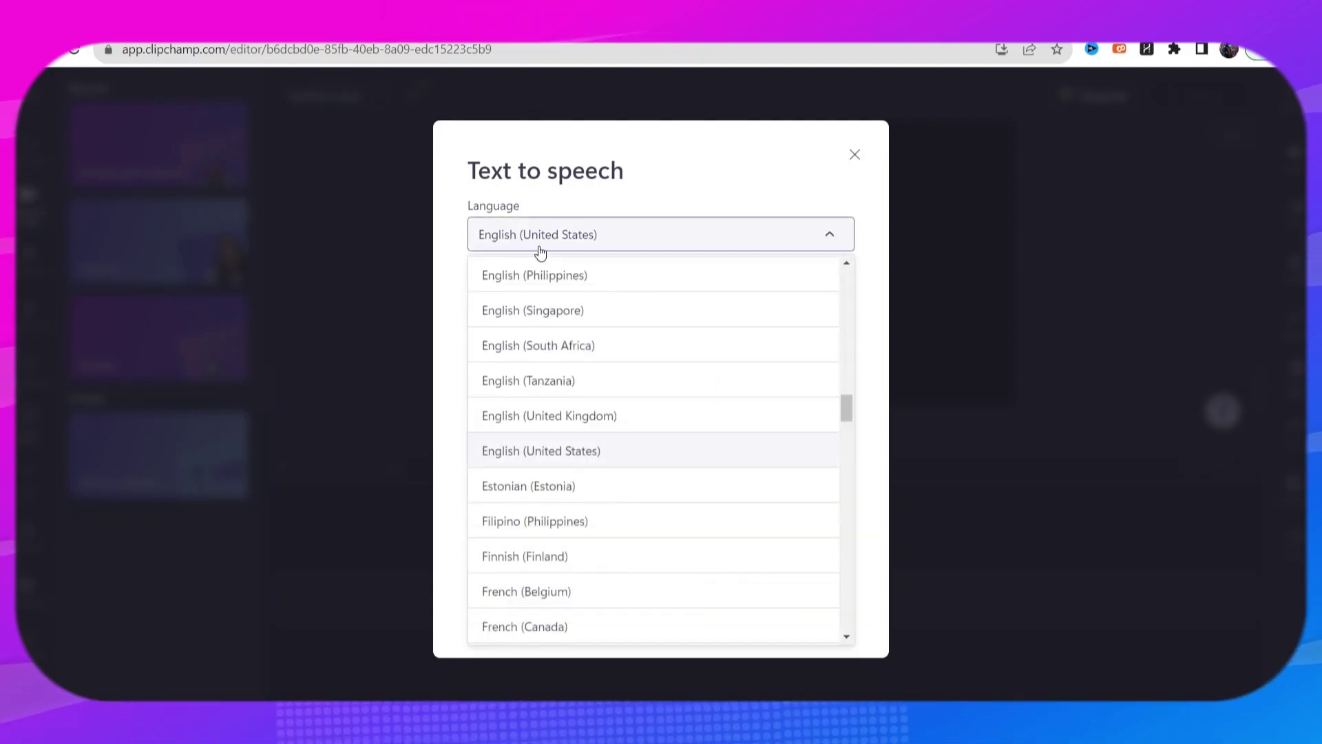
{"action": "scroll", "coordinate": [635, 357], "scroll_direction": "up", "scroll_amount": 2}
{"action": "left_click", "coordinate": [620, 372]}
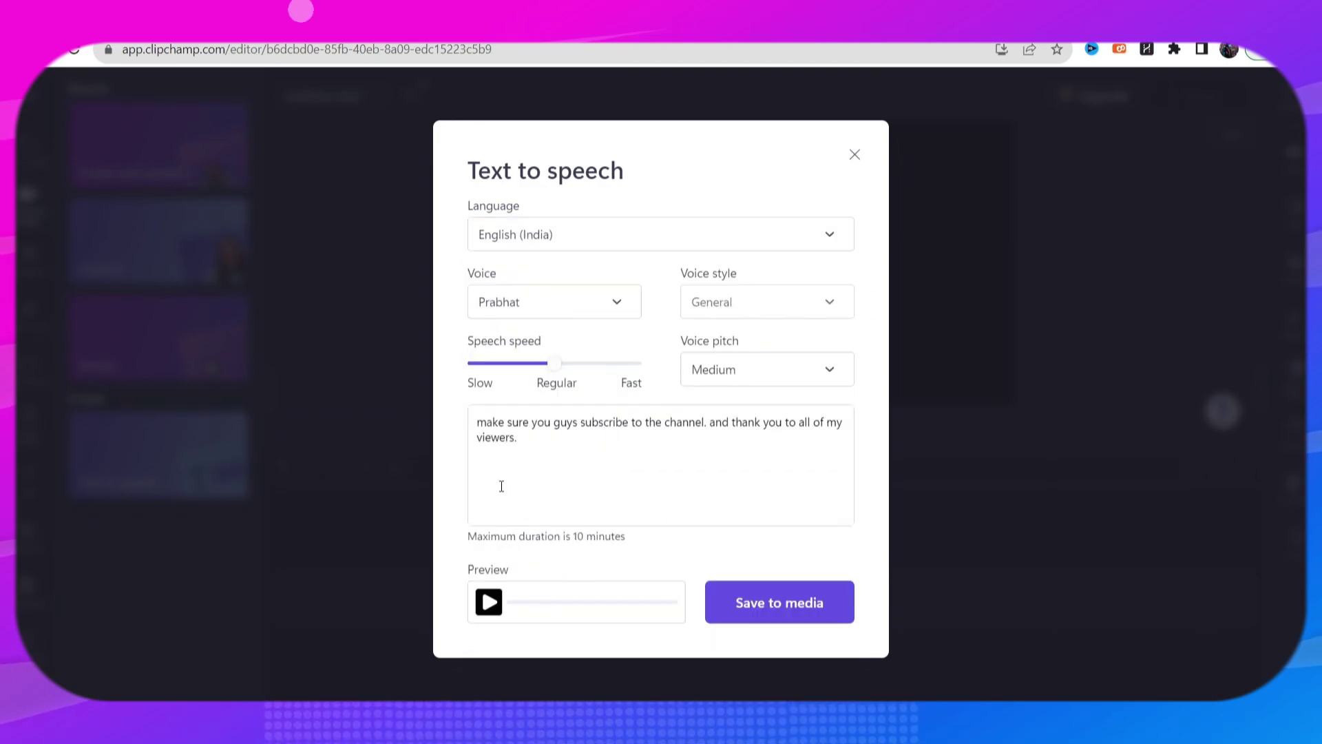
{"action": "left_click", "coordinate": [779, 606]}
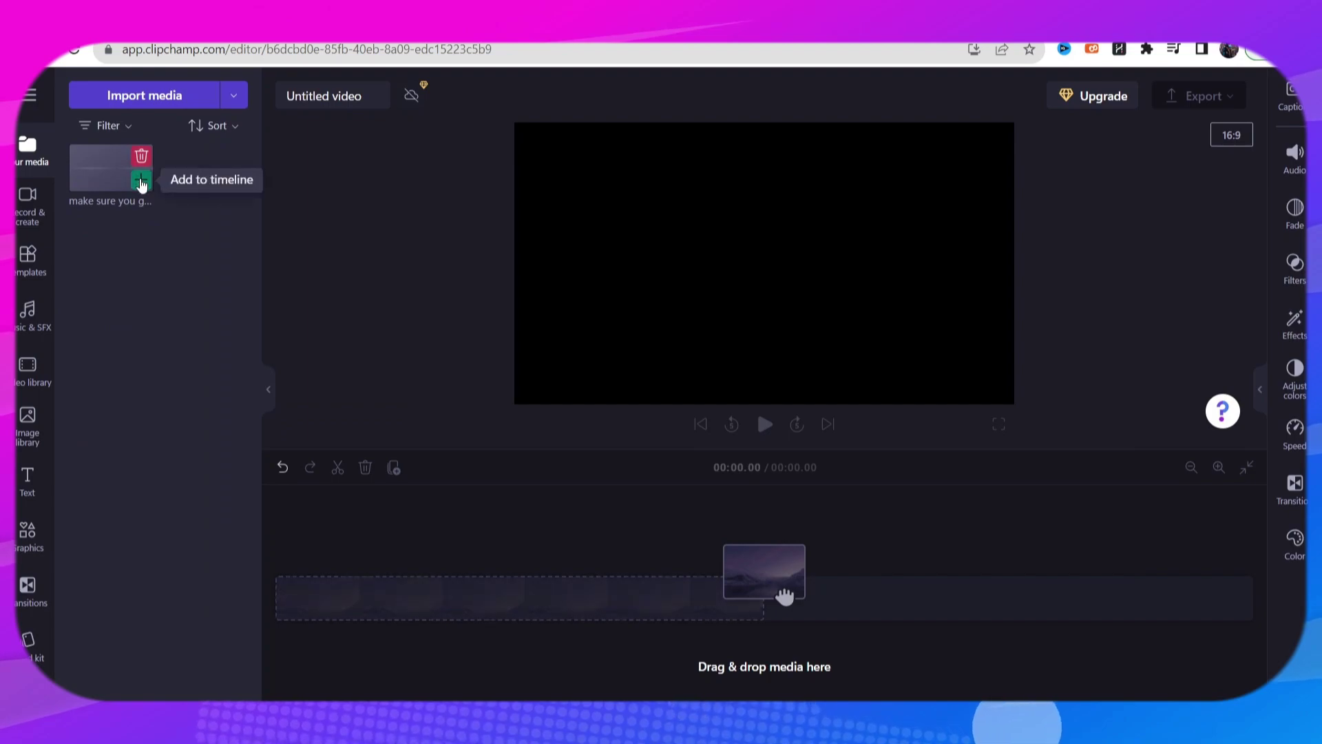
Add the 7.05-second subscribe voiceover to the timeline, play it, and check the export quality options
{"action": "left_click", "coordinate": [140, 179]}
{"action": "left_click", "coordinate": [764, 423]}
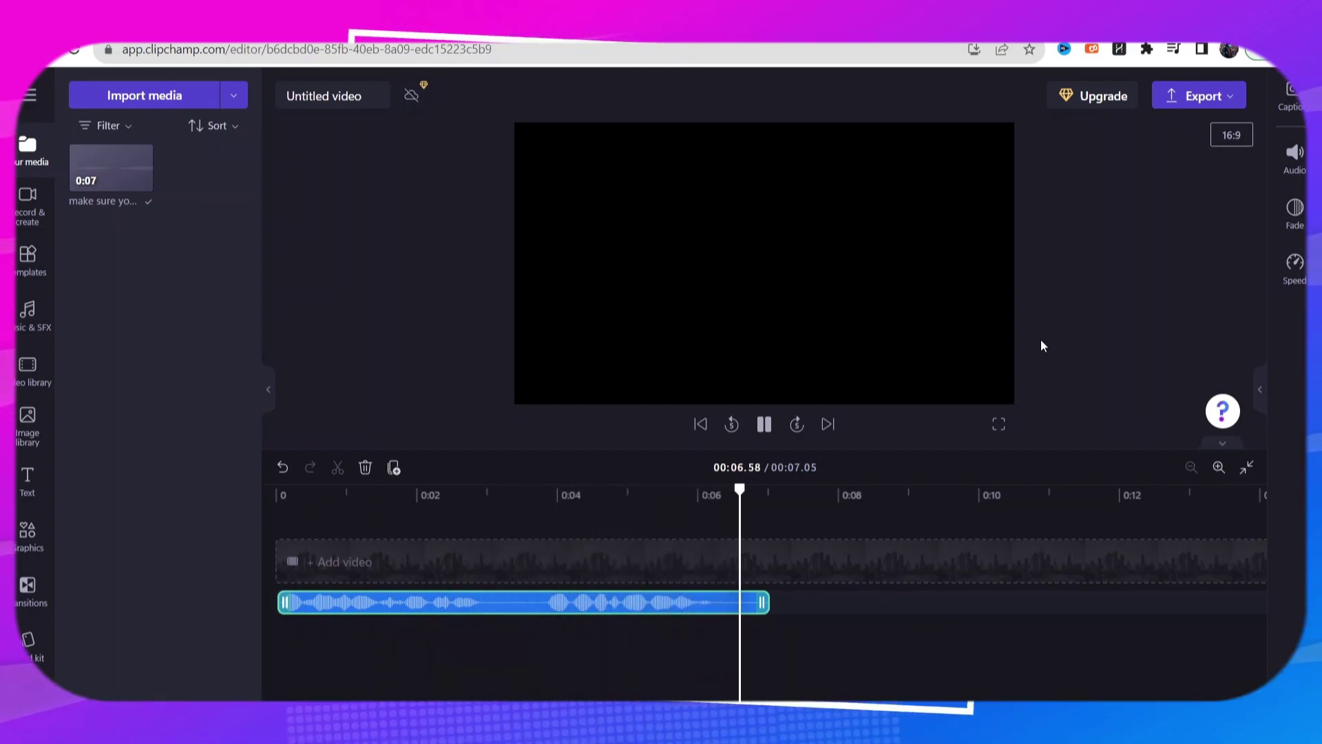
{"action": "key", "text": "alt+Tab"}
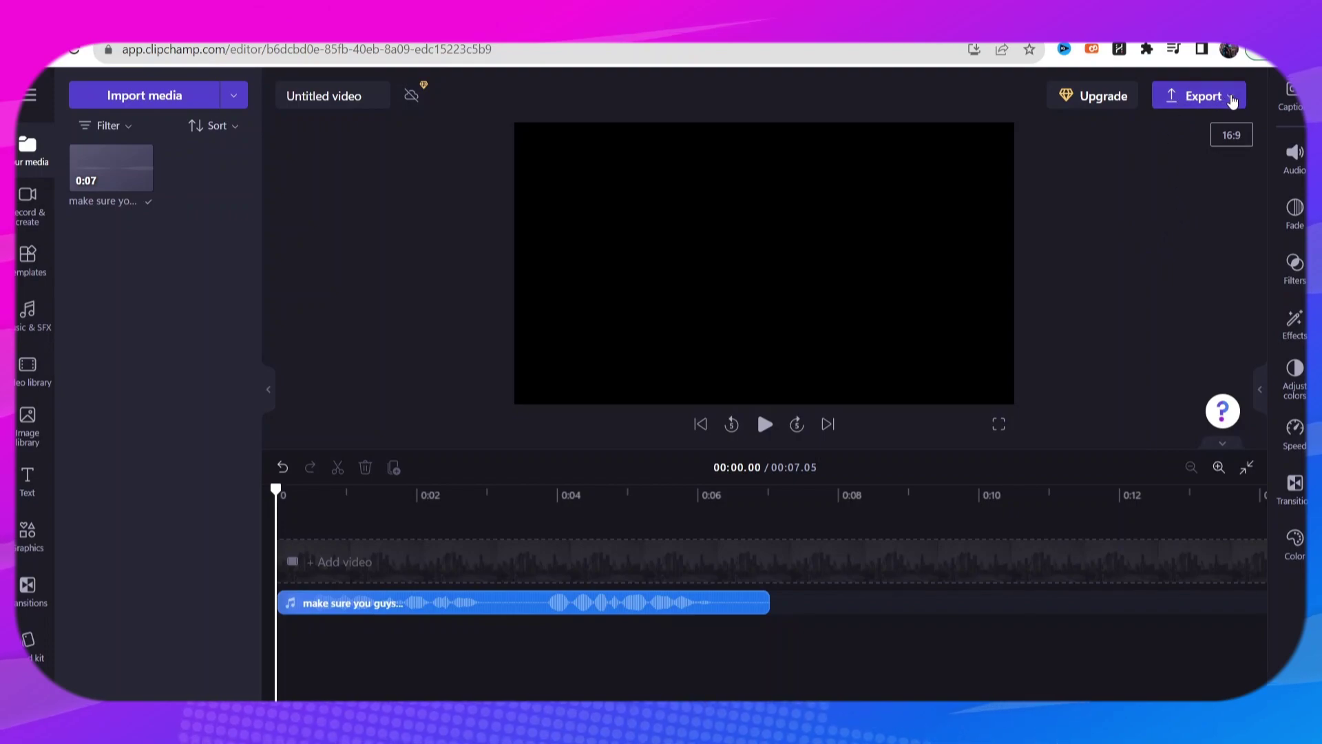
{"action": "left_click", "coordinate": [1232, 101]}
{"action": "left_click", "coordinate": [663, 268]}
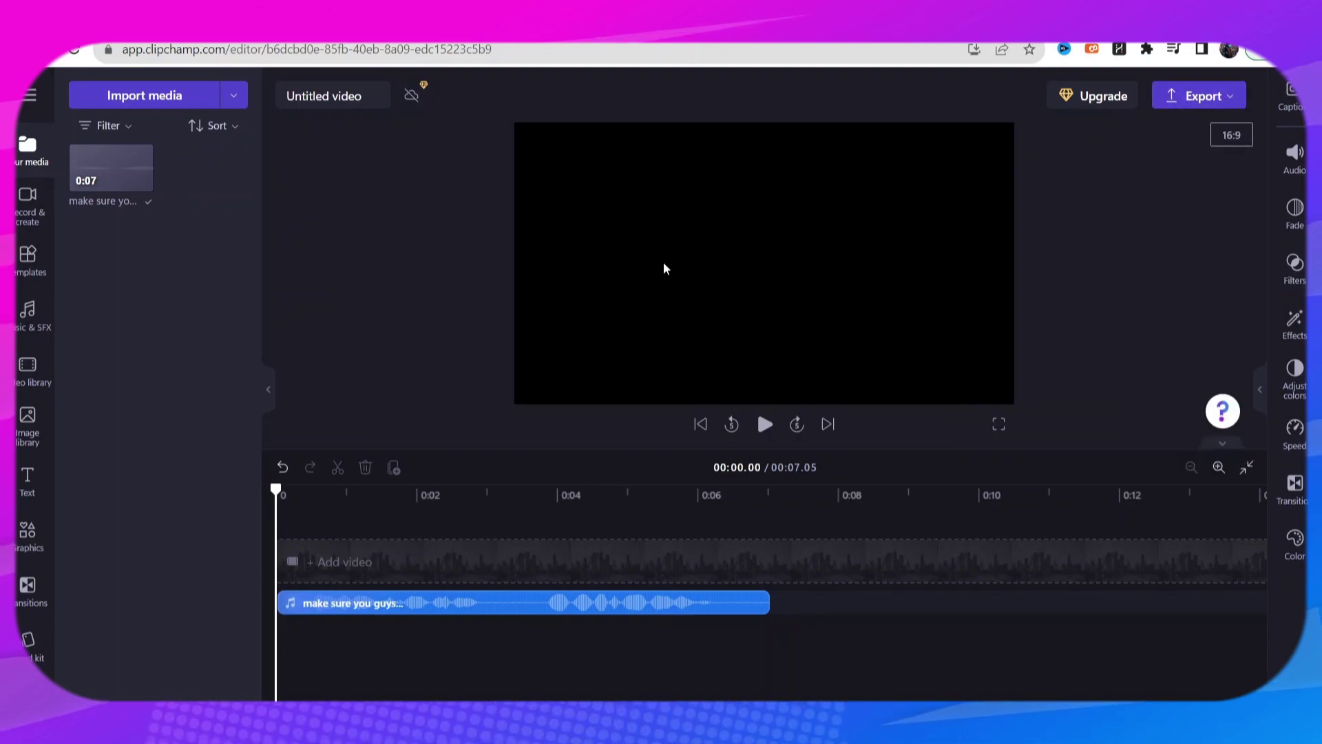